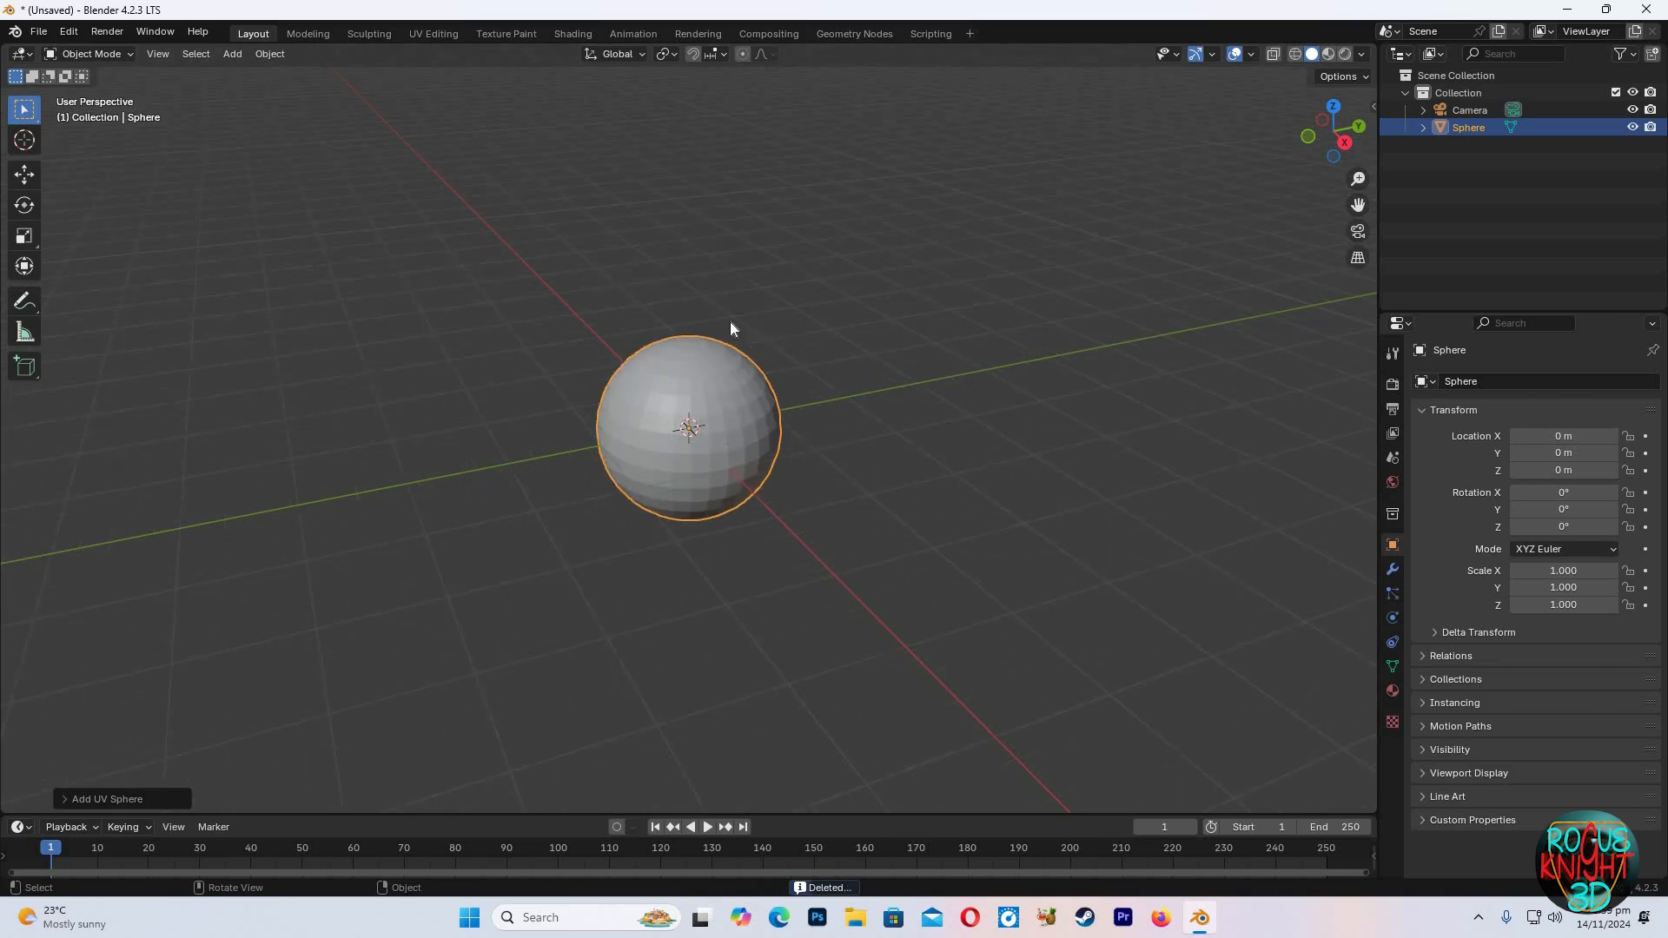
Enter Edit Mode and pull the sphere's top pole down along Z with proportional editing to start a dimple
key("Tab")
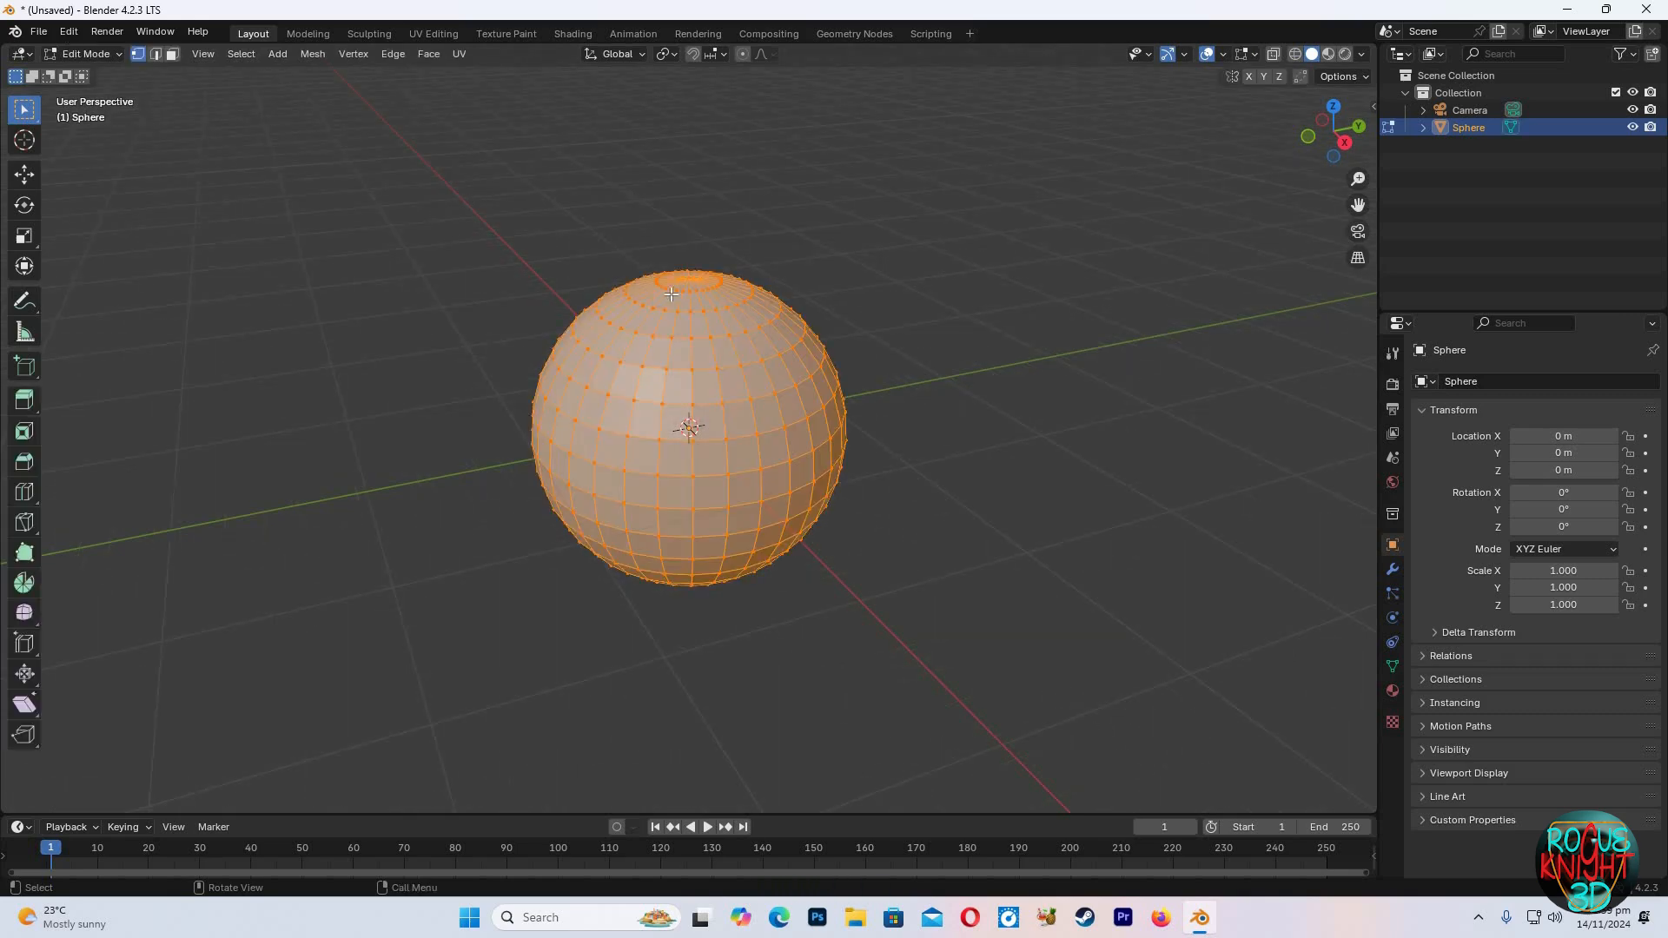
left_click(726, 273)
key("o")
key("g")
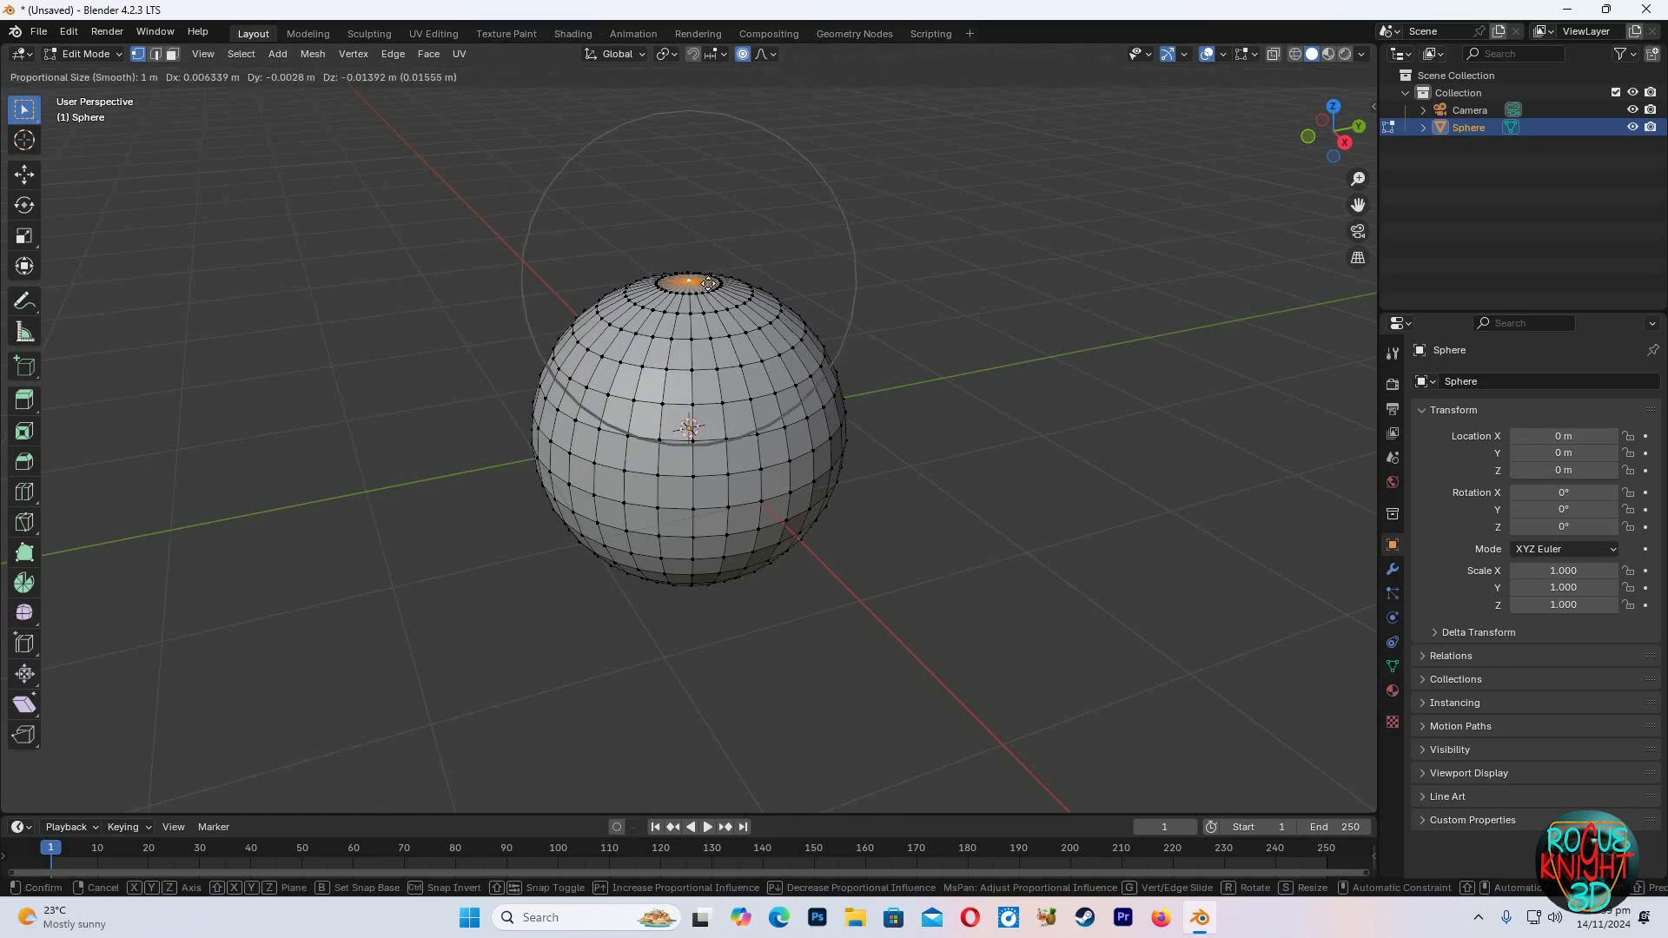
key("z")
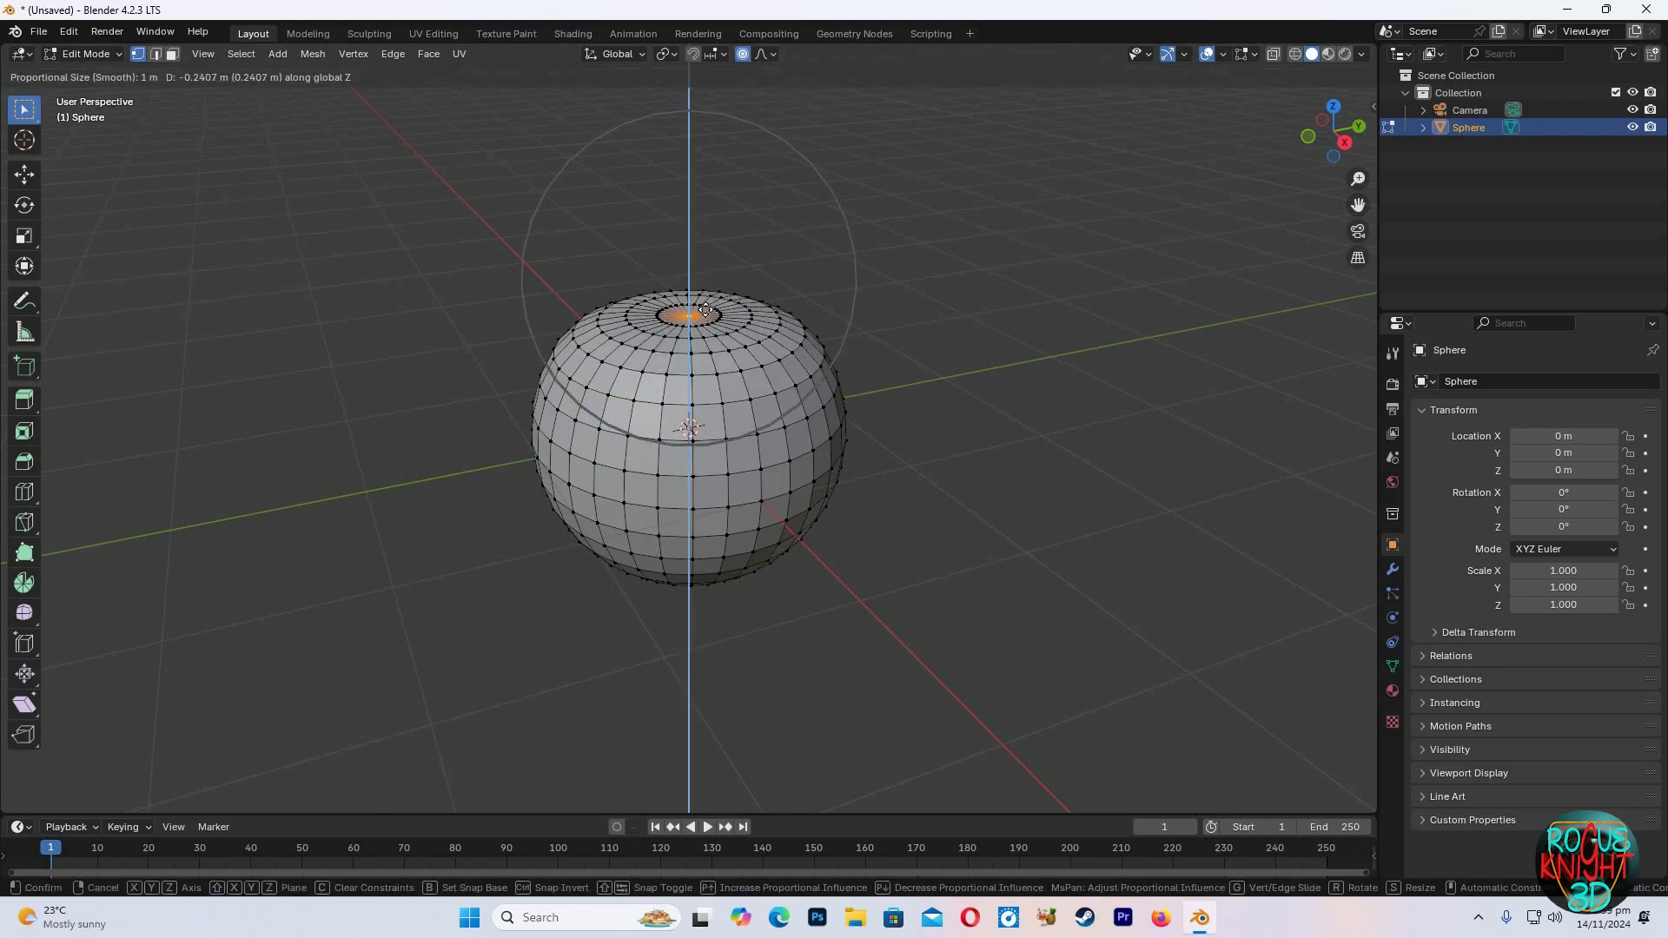
left_click(716, 320)
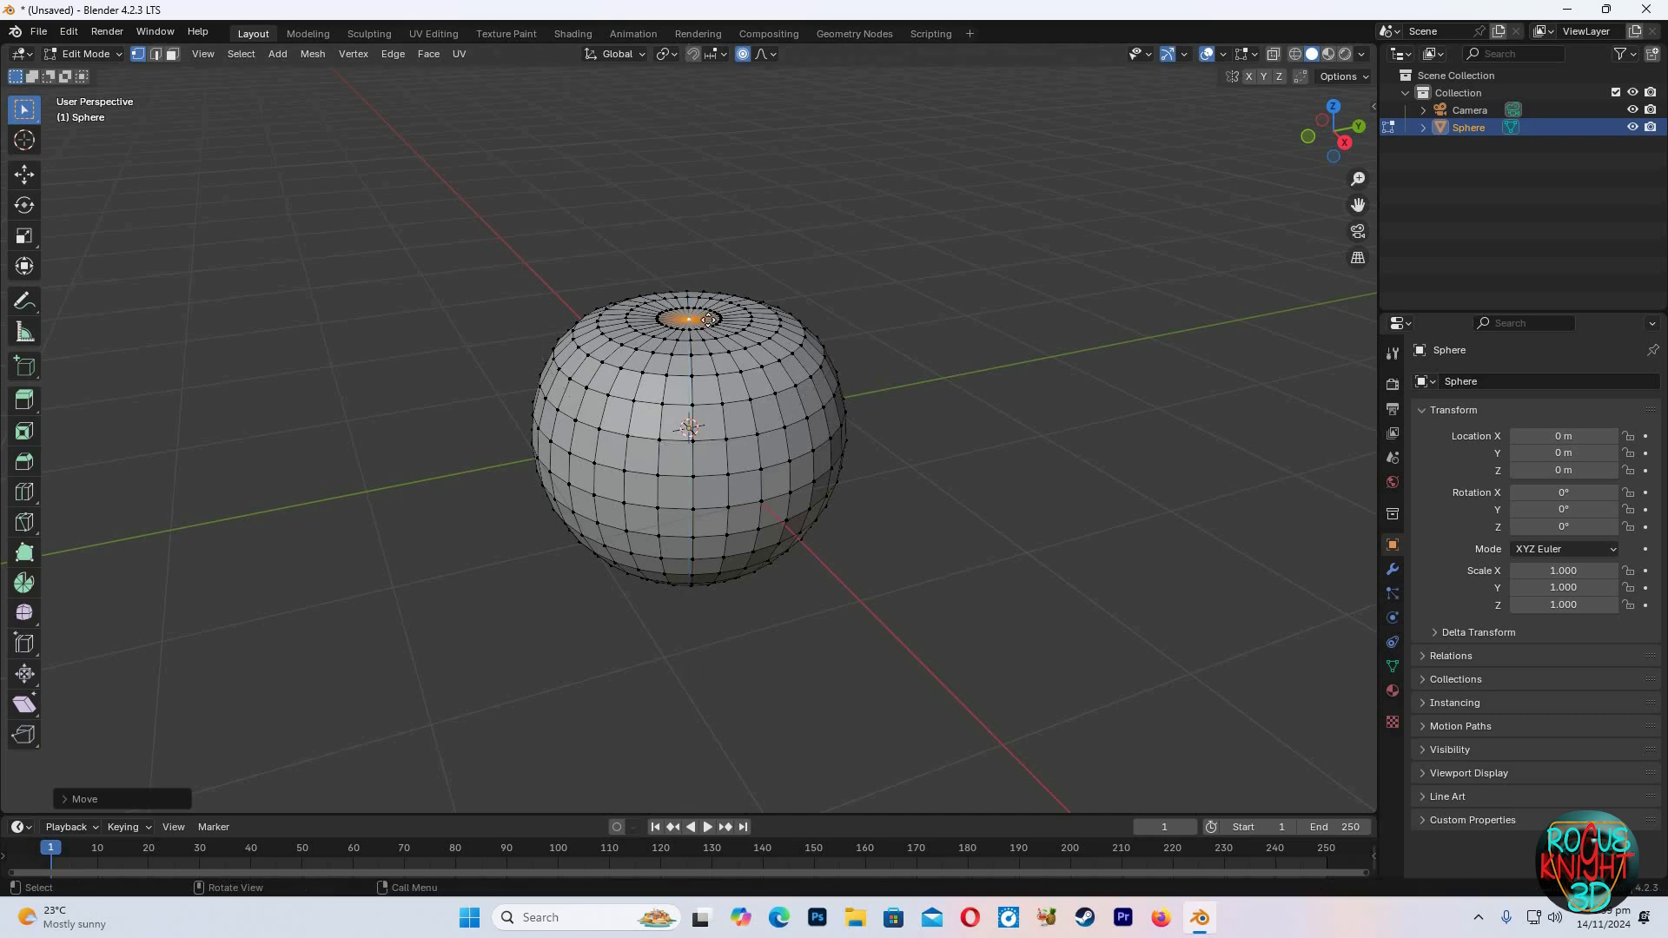
Push the top pole further down along Z with a smaller proportional falloff to deepen the dimple
key("g")
key("z")
scroll(707, 323, "up", 3)
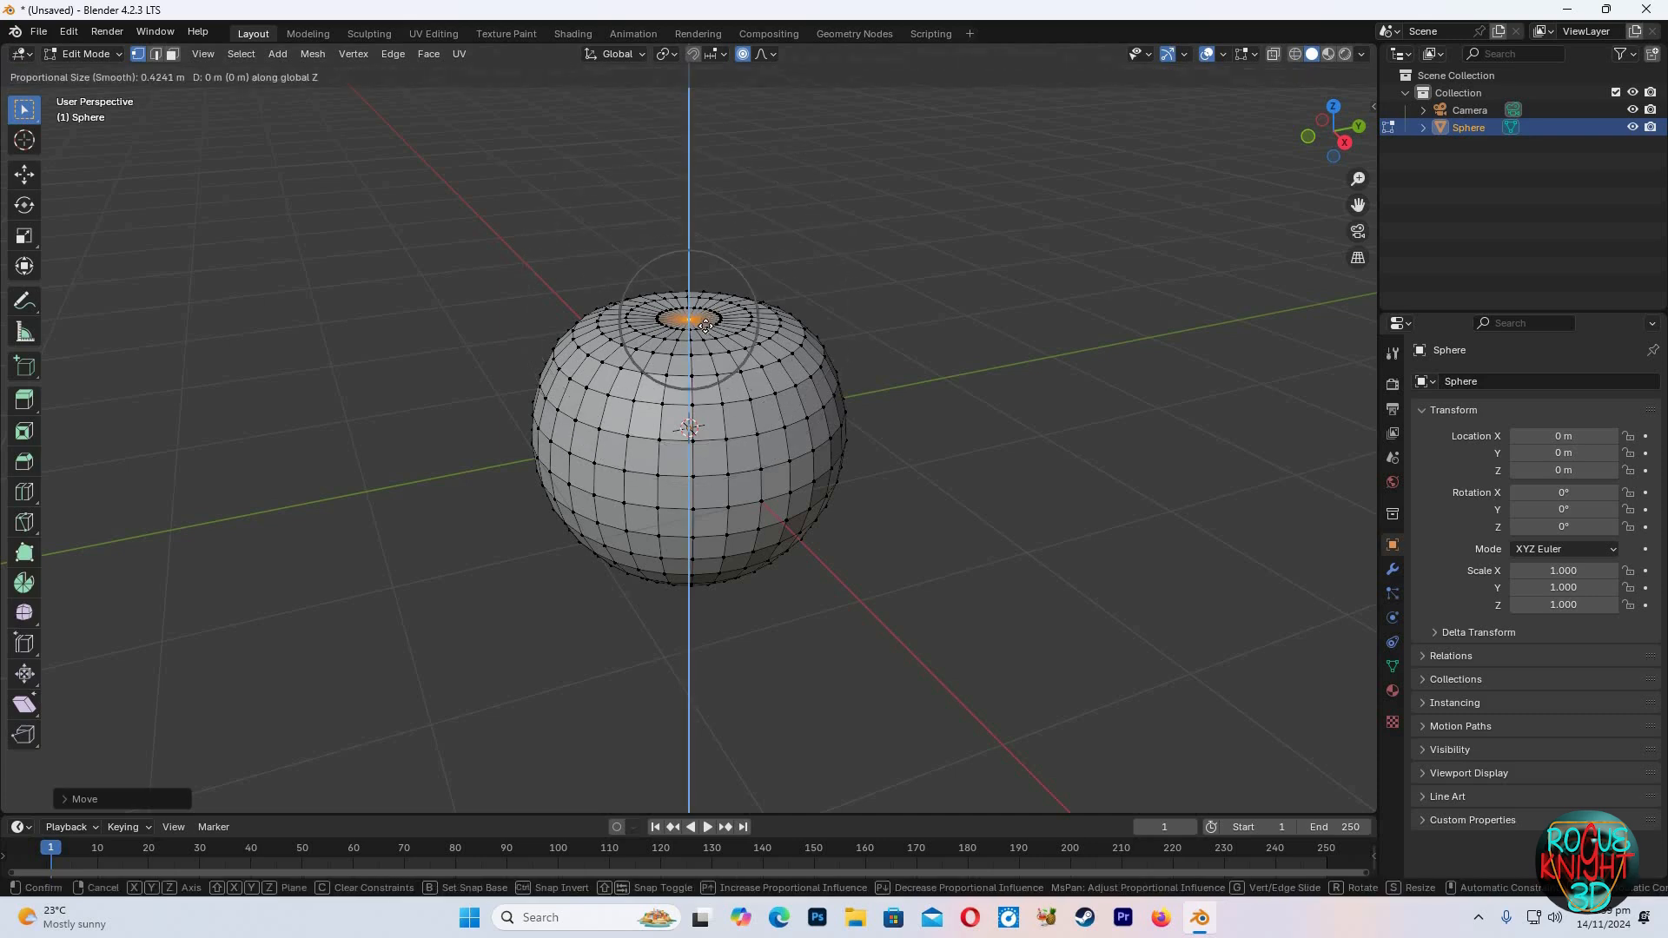
scroll(705, 333, "up", 1)
left_click(705, 333)
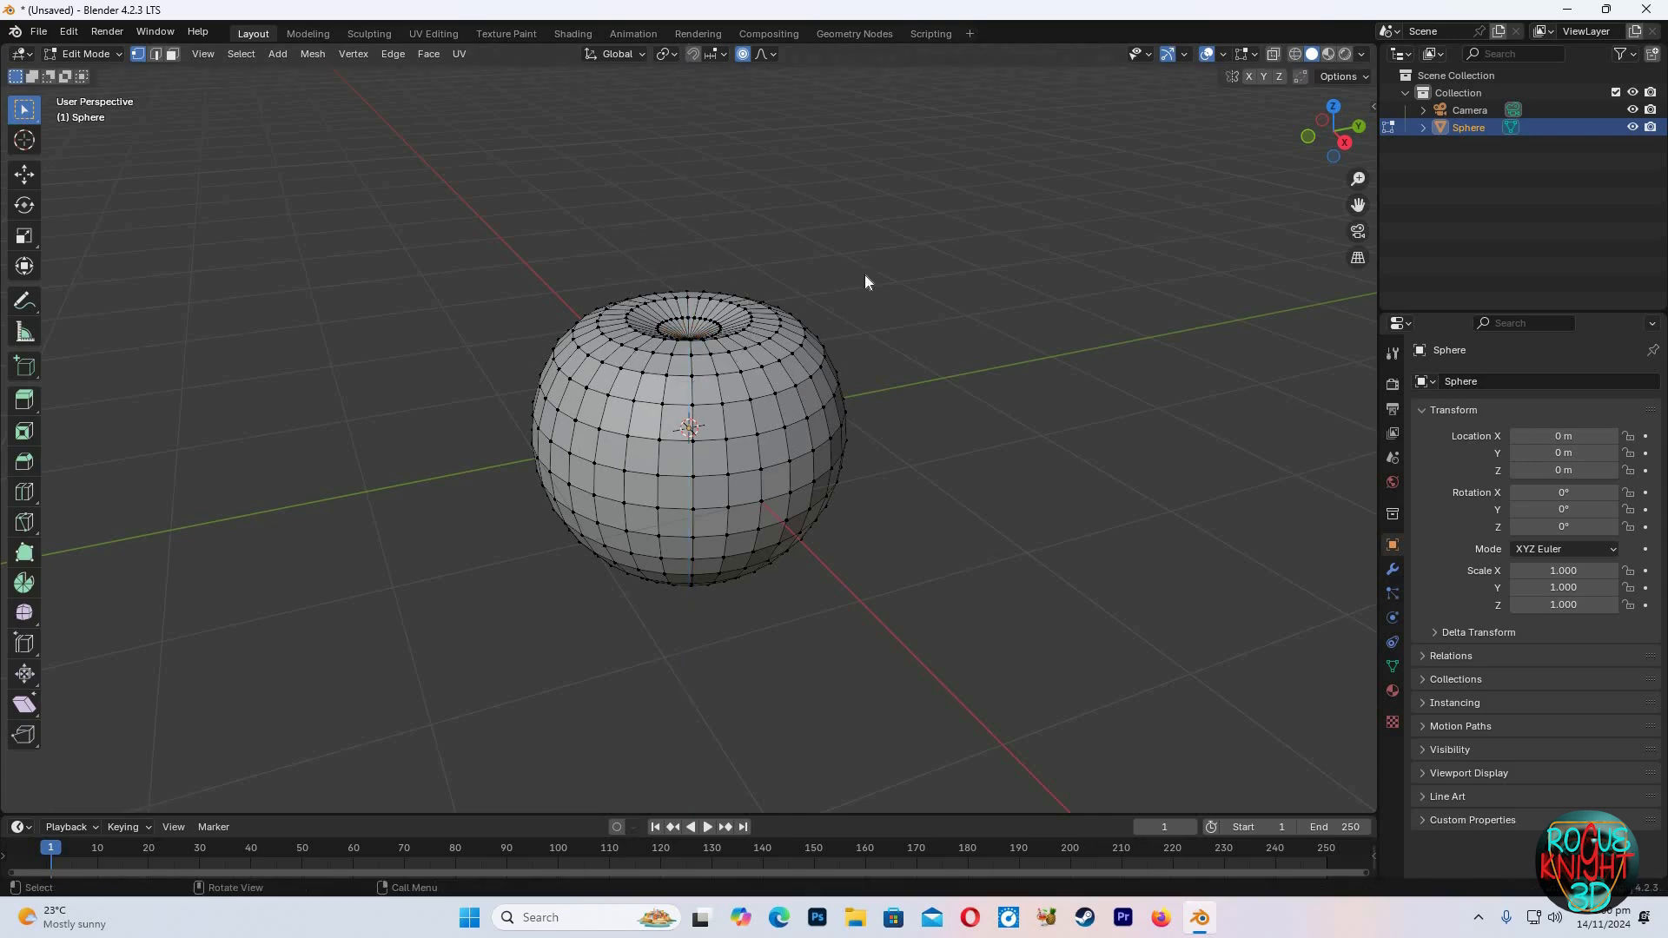
Return to Object Mode to check the dented top of the sphere
key("Tab")
right_click(761, 350)
left_click(848, 394)
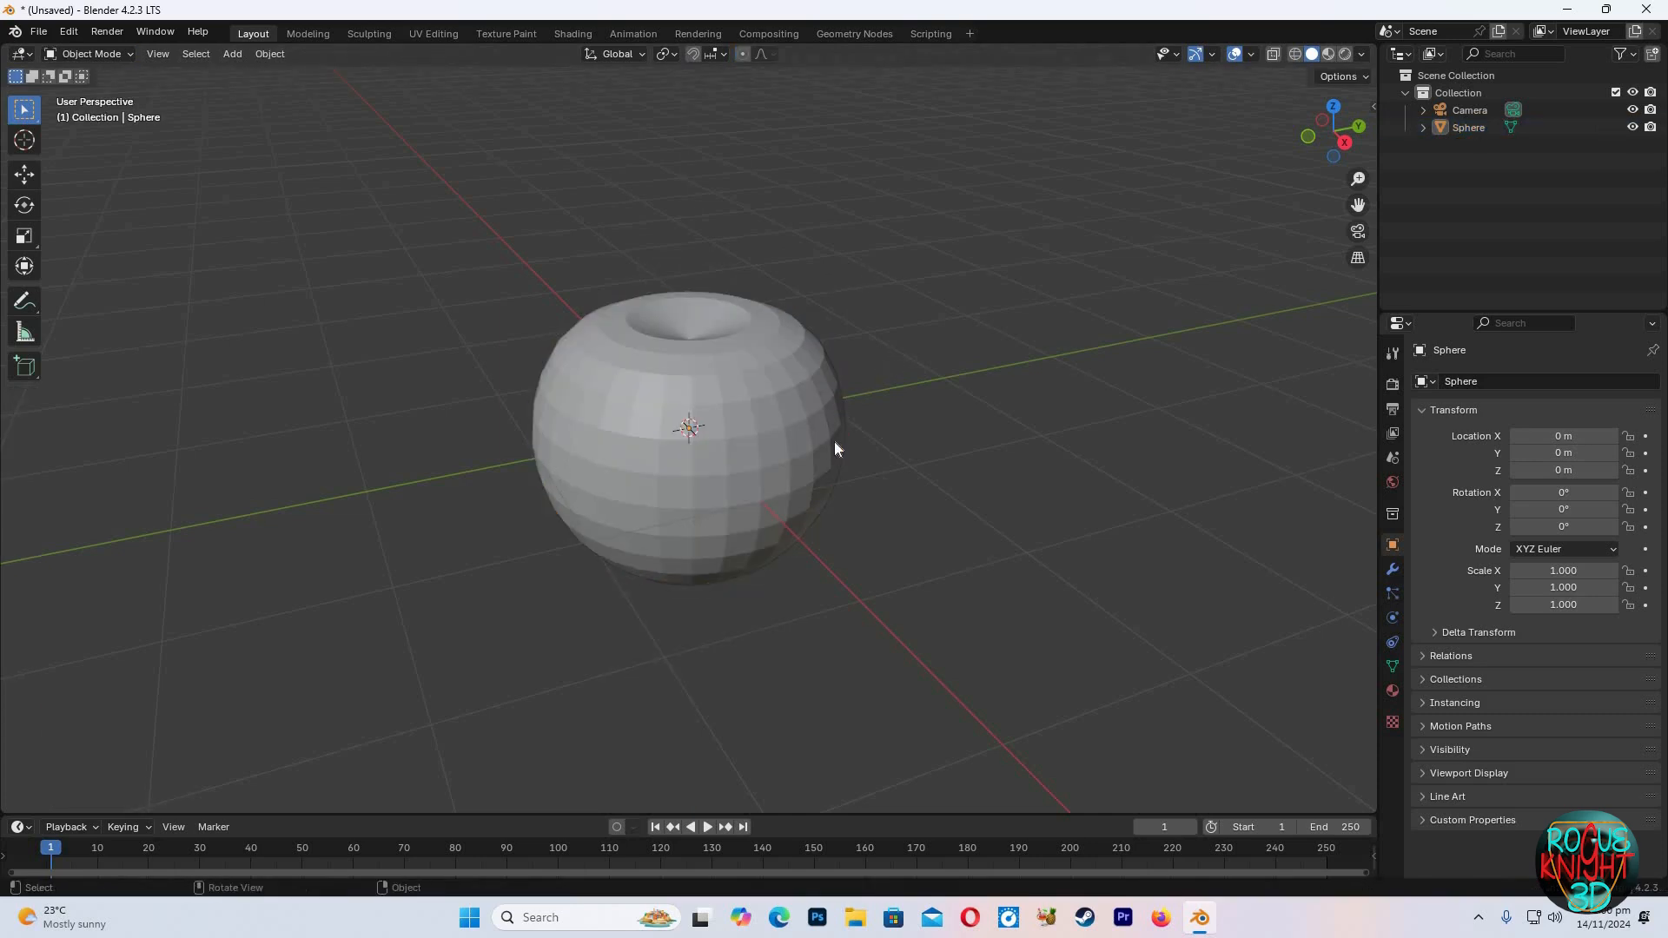
Select the sphere's bottom pole in Edit Mode and push it up along Z with proportional editing to dimple the base
left_click(838, 495)
middle_click_drag(838, 495, 707, 559)
key("Tab")
left_click(750, 575)
key("g")
scroll(748, 574, "down", 3)
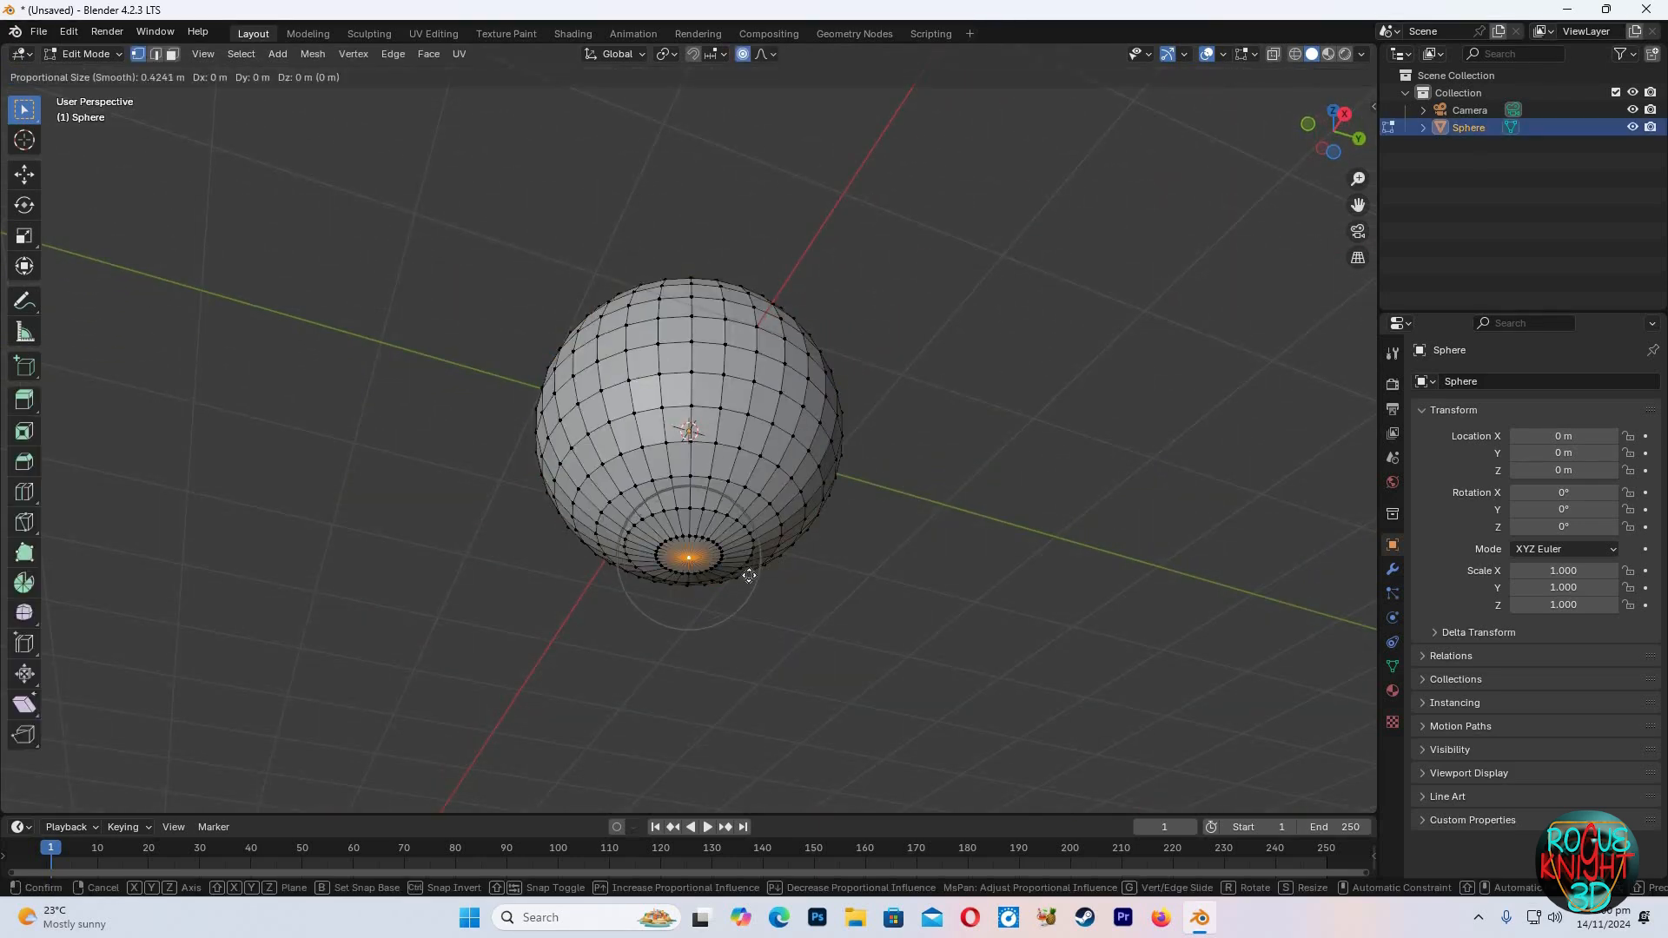
key("z")
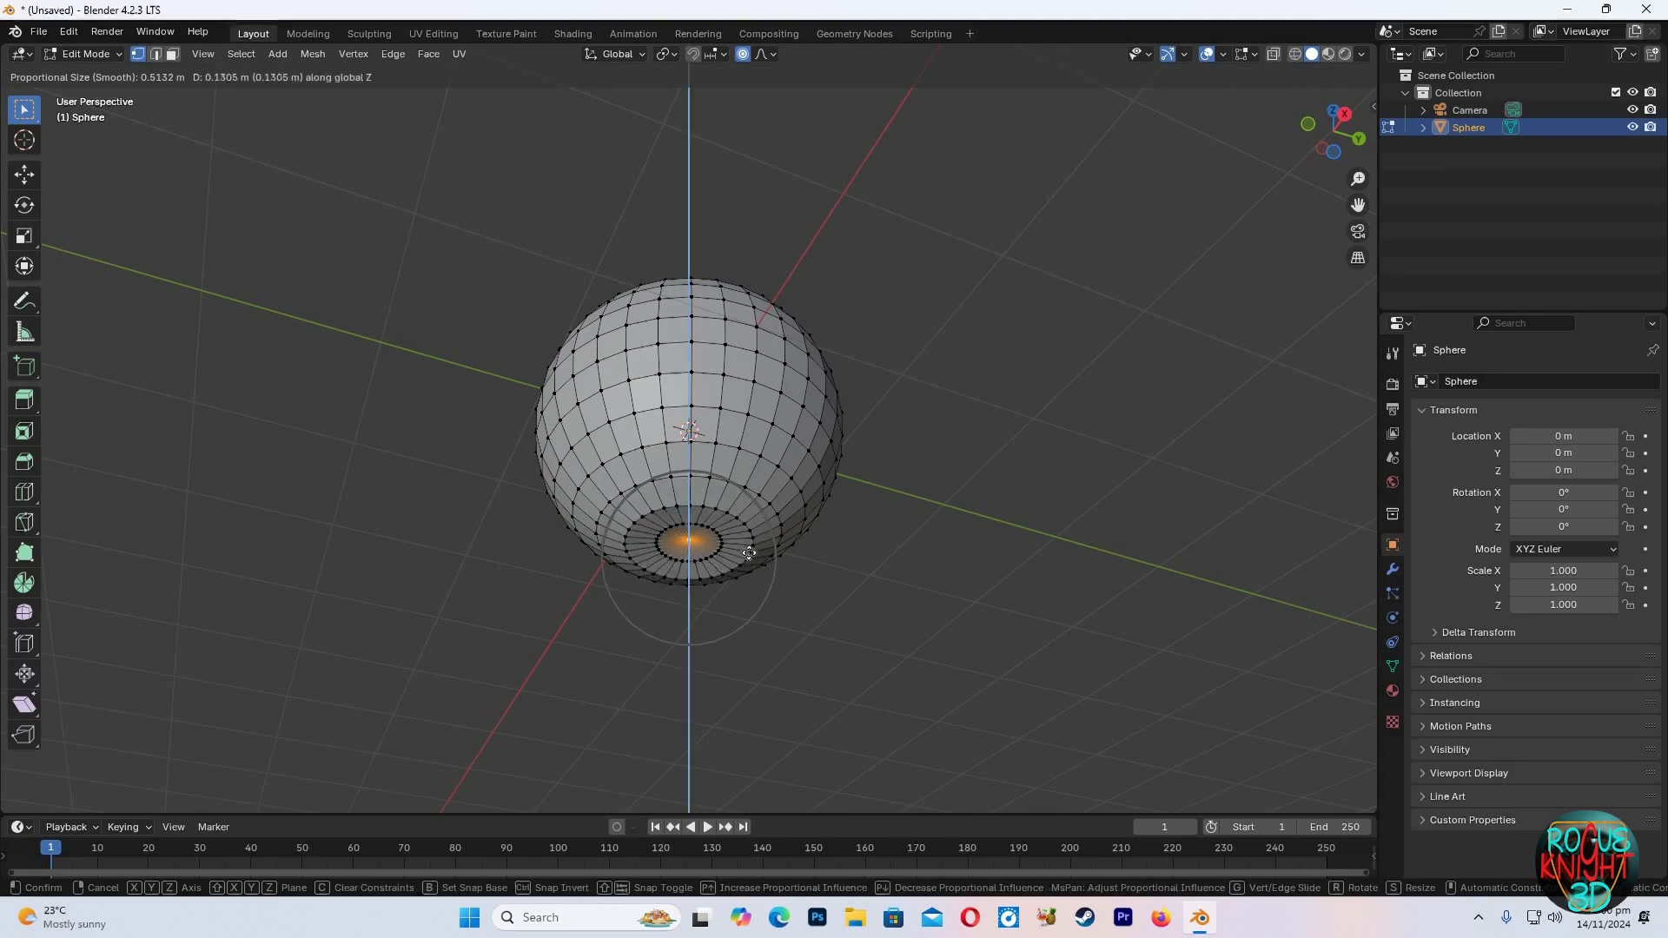
scroll(748, 554, "up", 3)
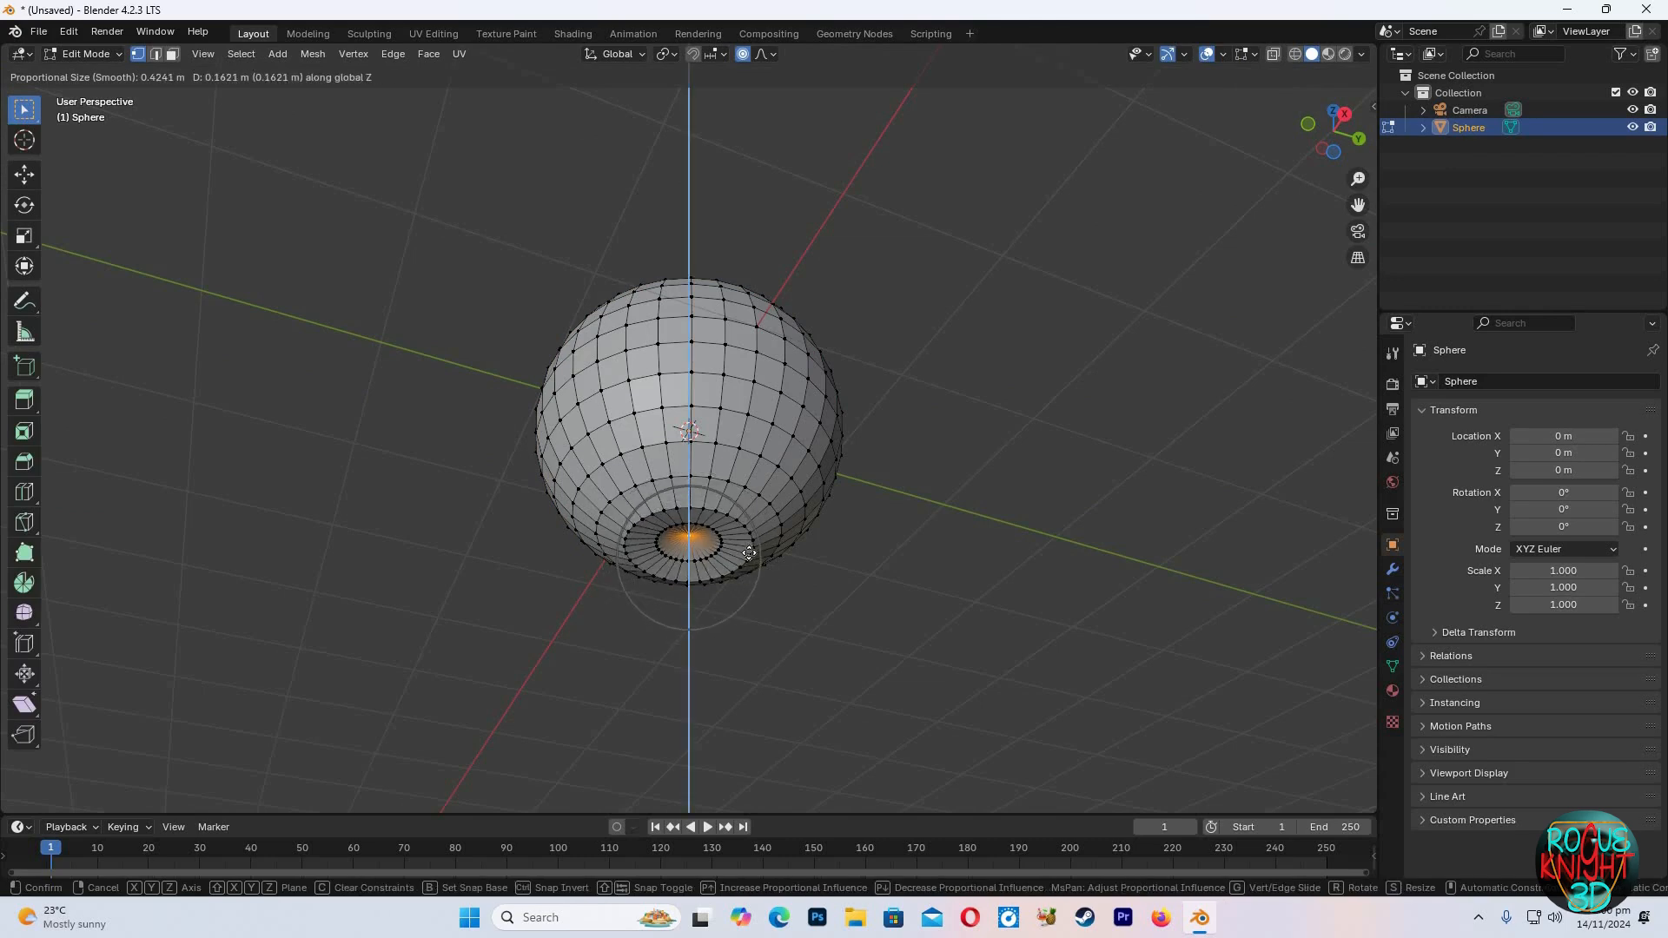
left_click(750, 552)
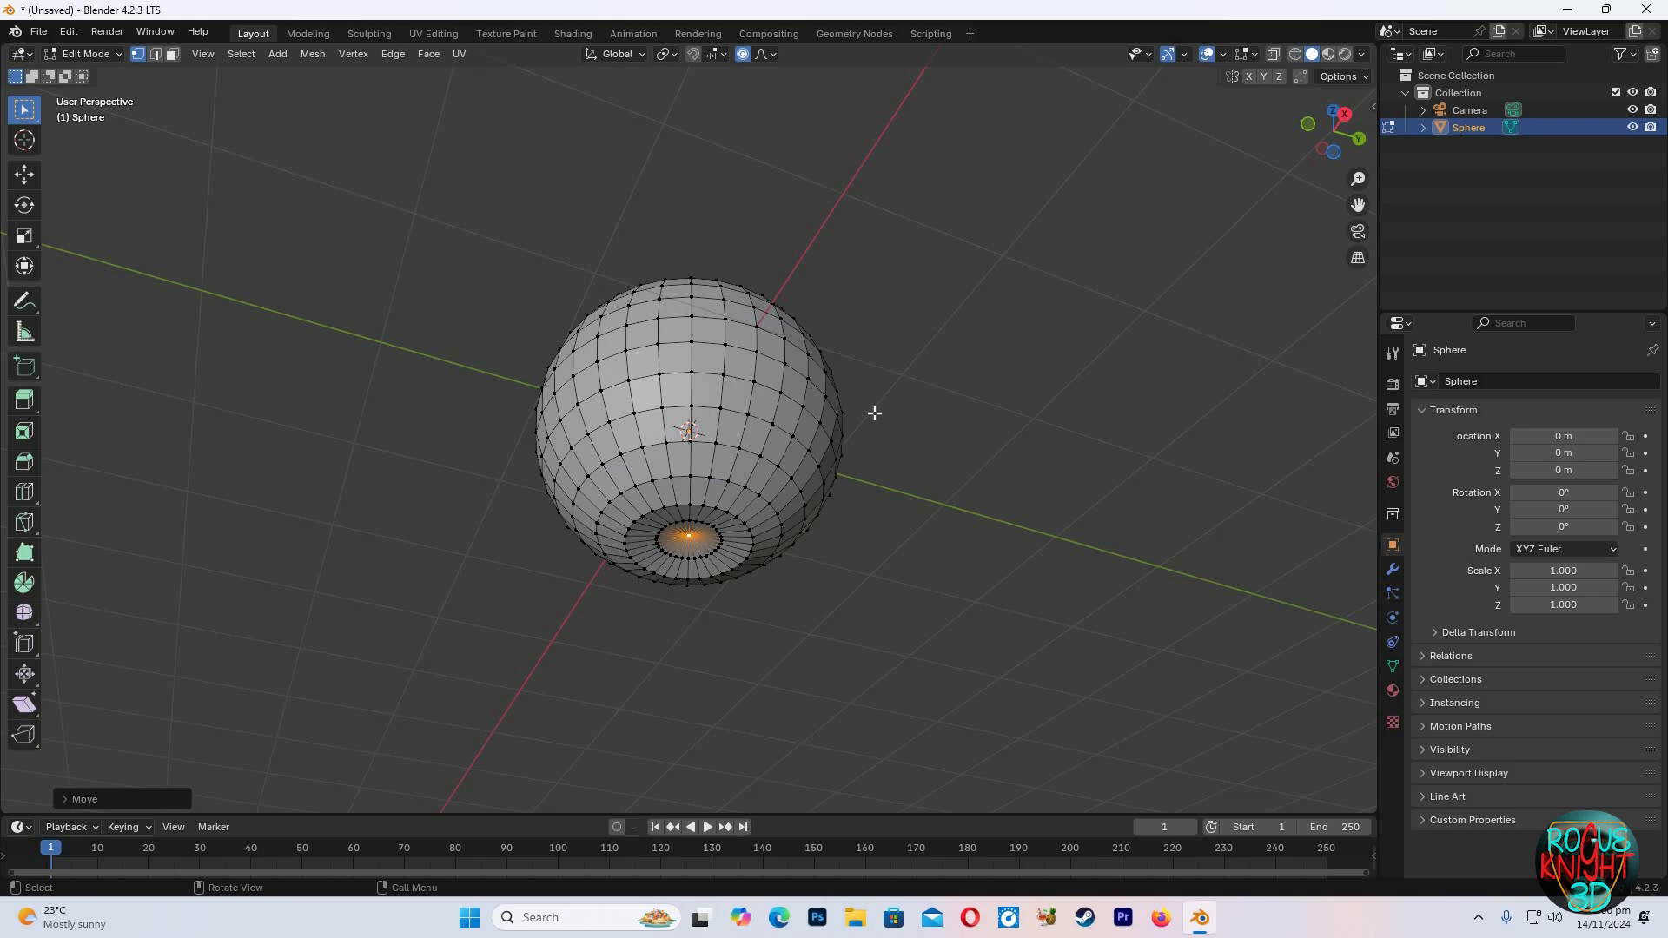
Return to Object Mode and add a mesh circle with 12 vertices
middle_click_drag(885, 420, 742, 337)
left_click(683, 319)
key("Tab")
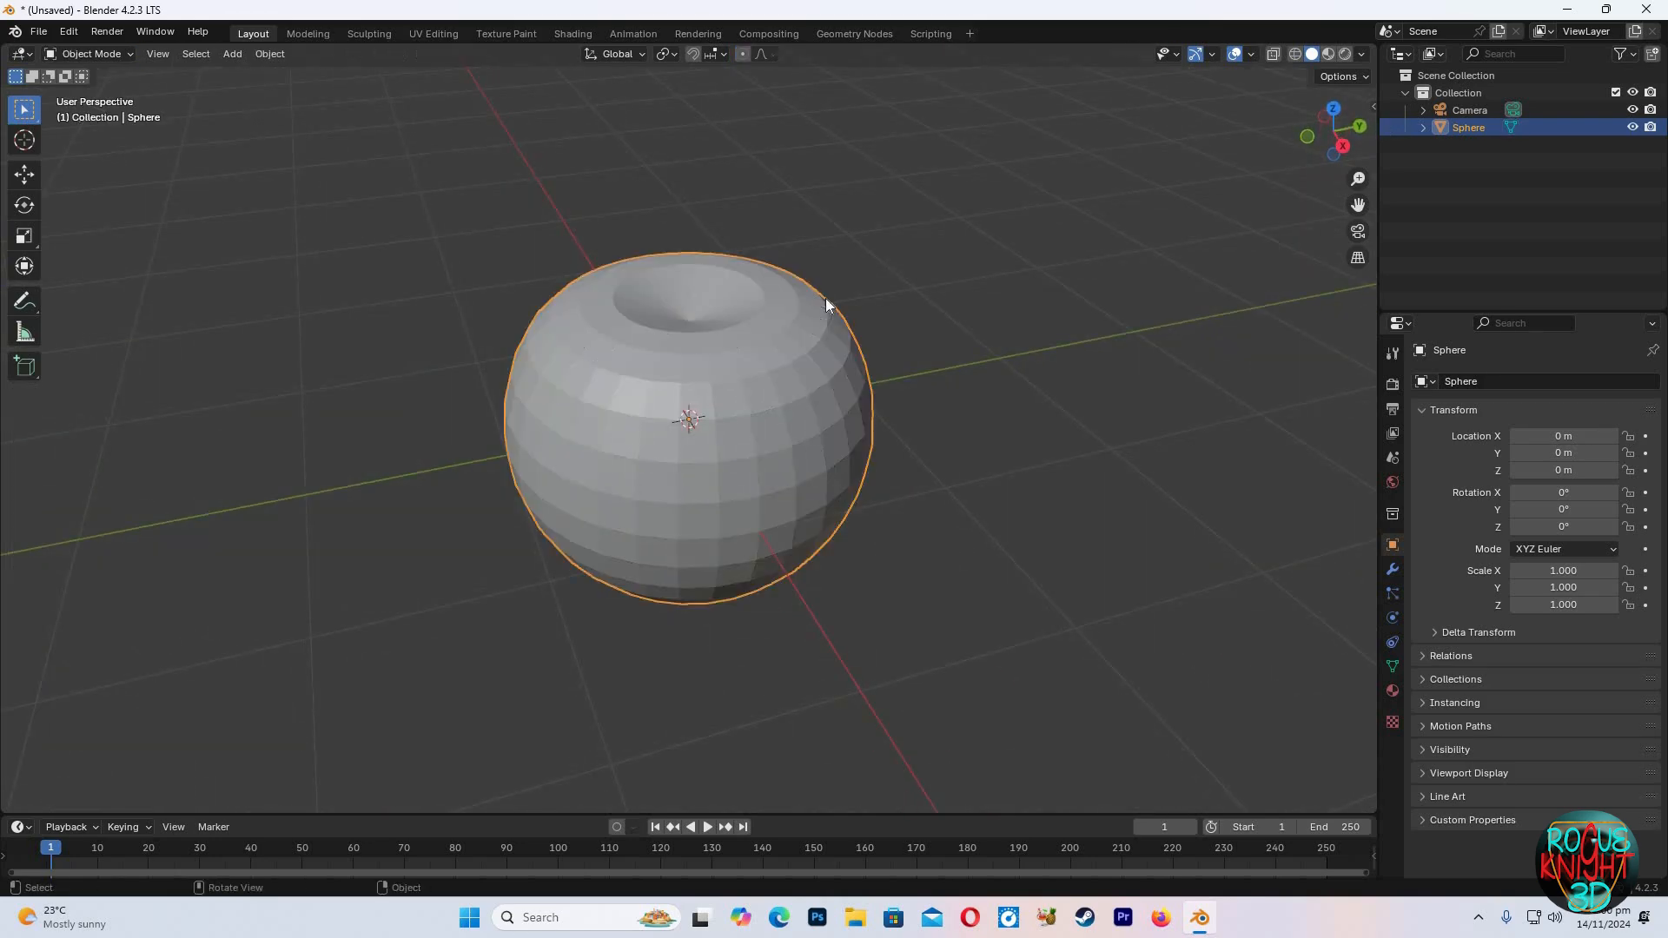
left_click(903, 347)
key("shift+a")
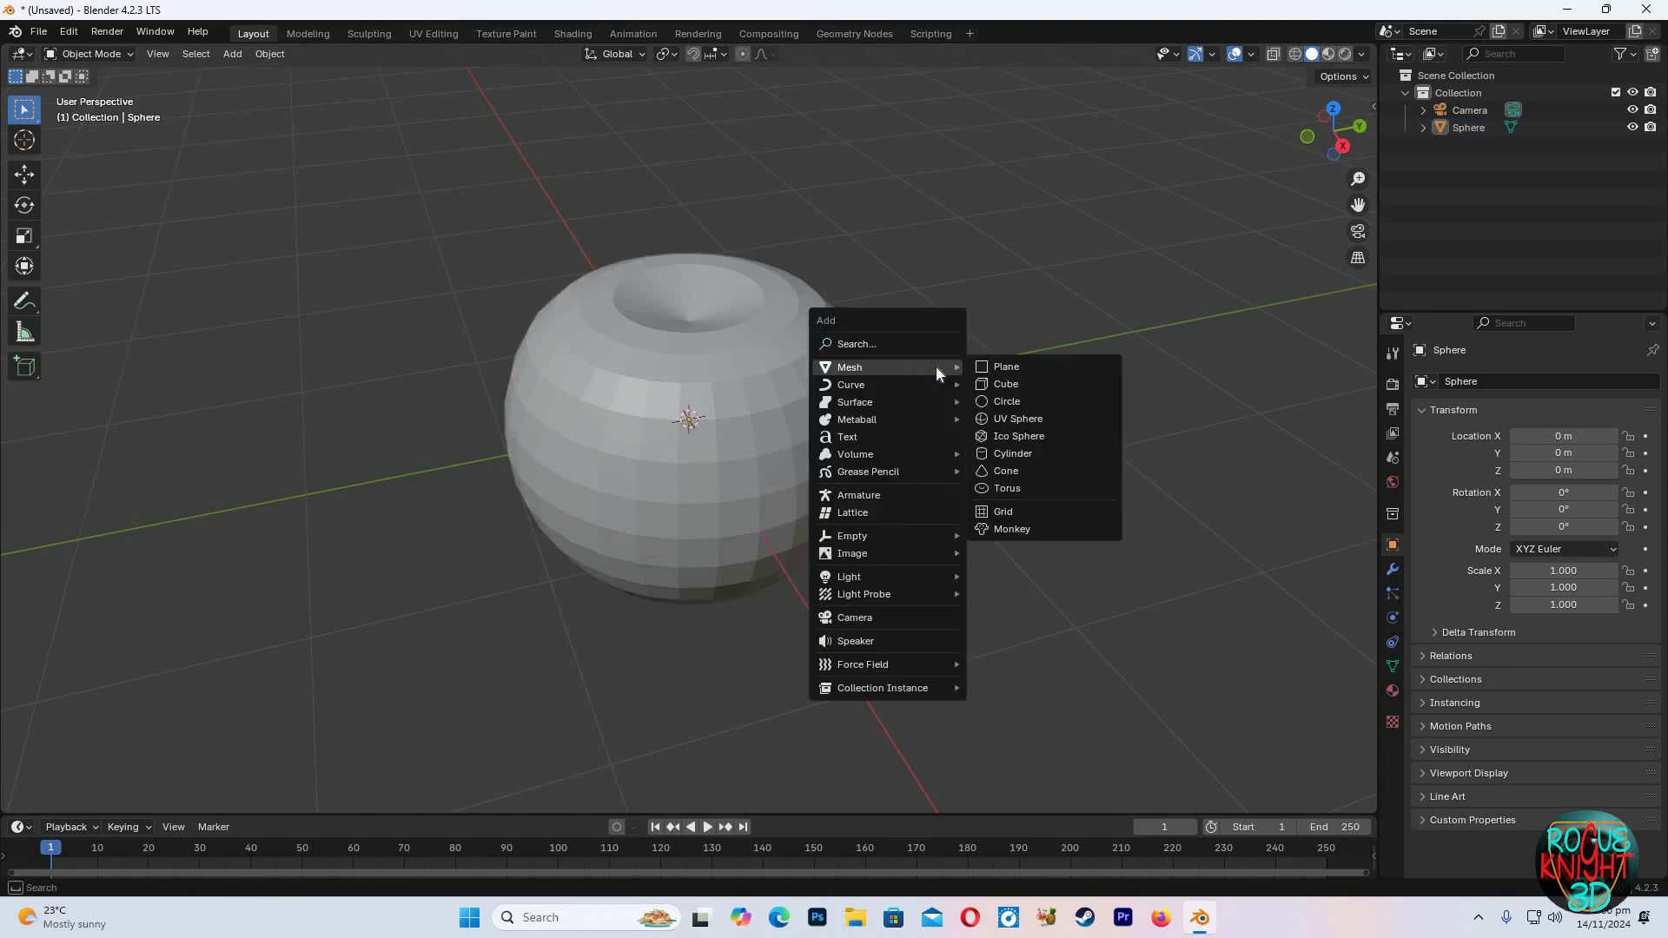
key("Return")
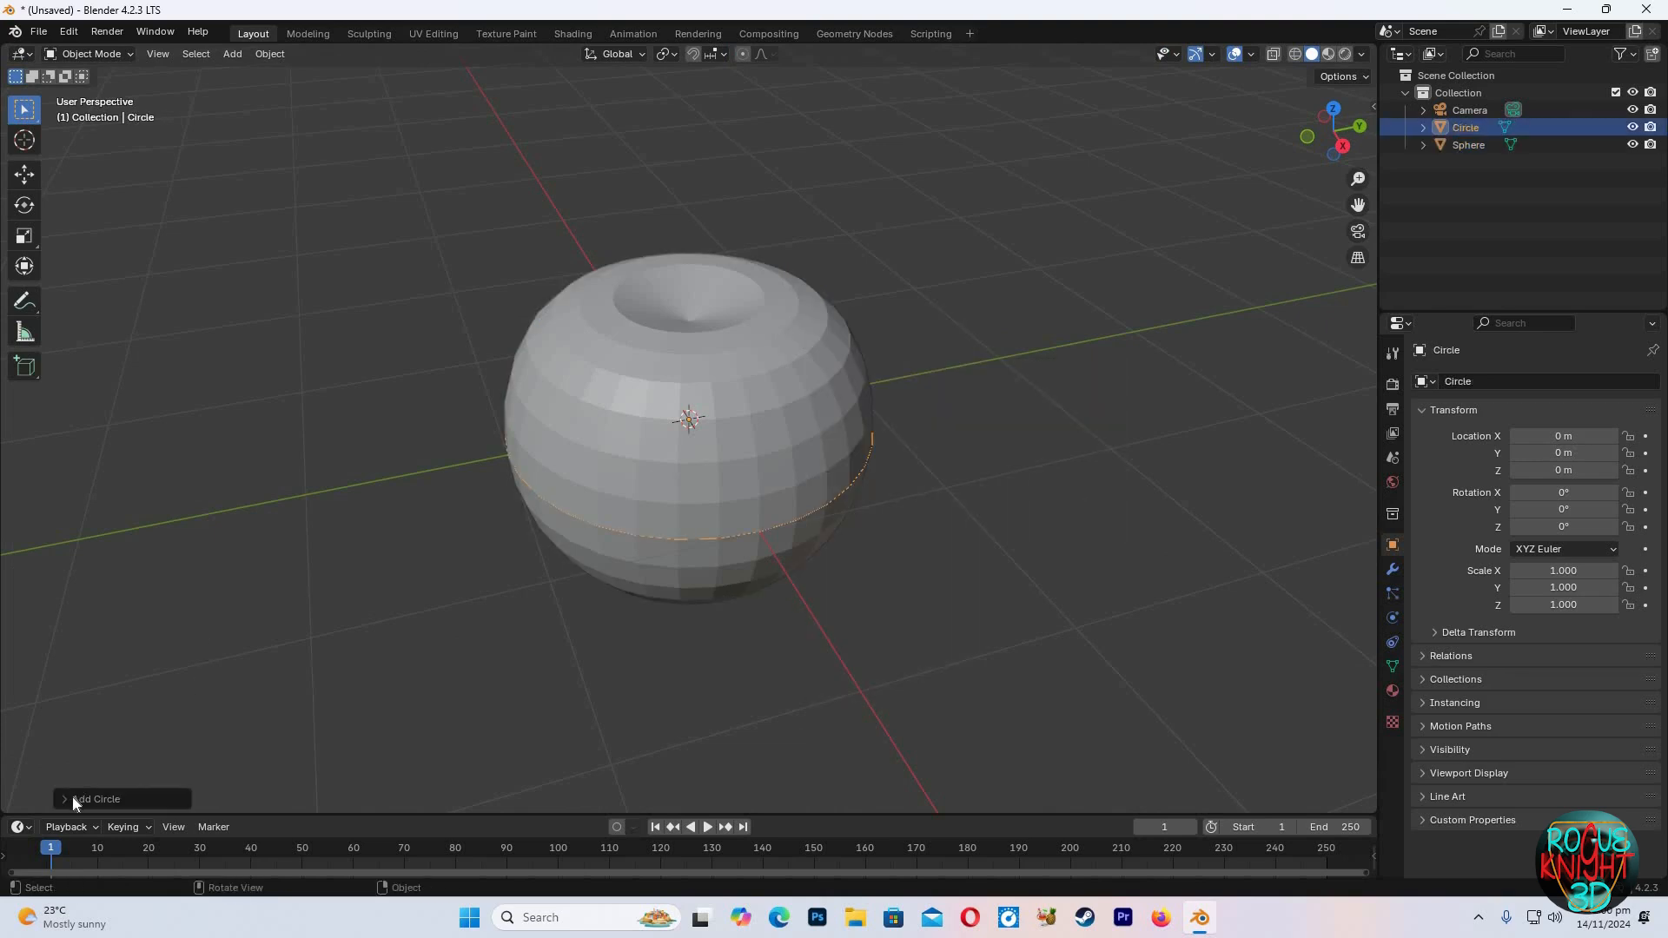
left_click(65, 796)
left_click(225, 608)
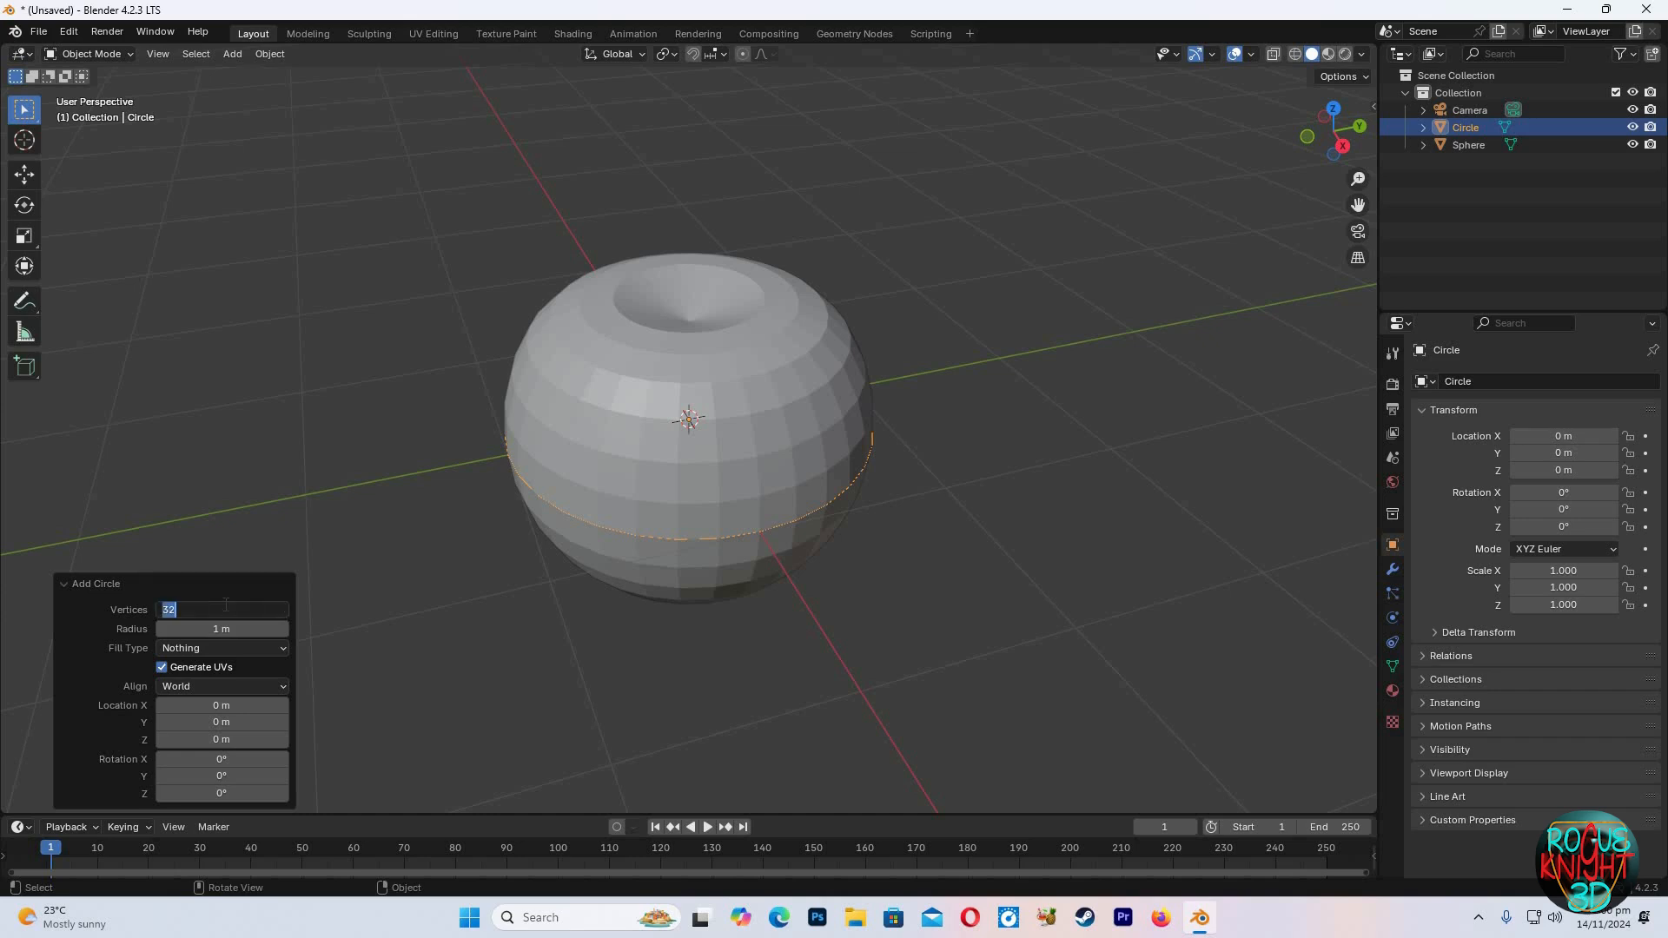
type("12")
key("Return")
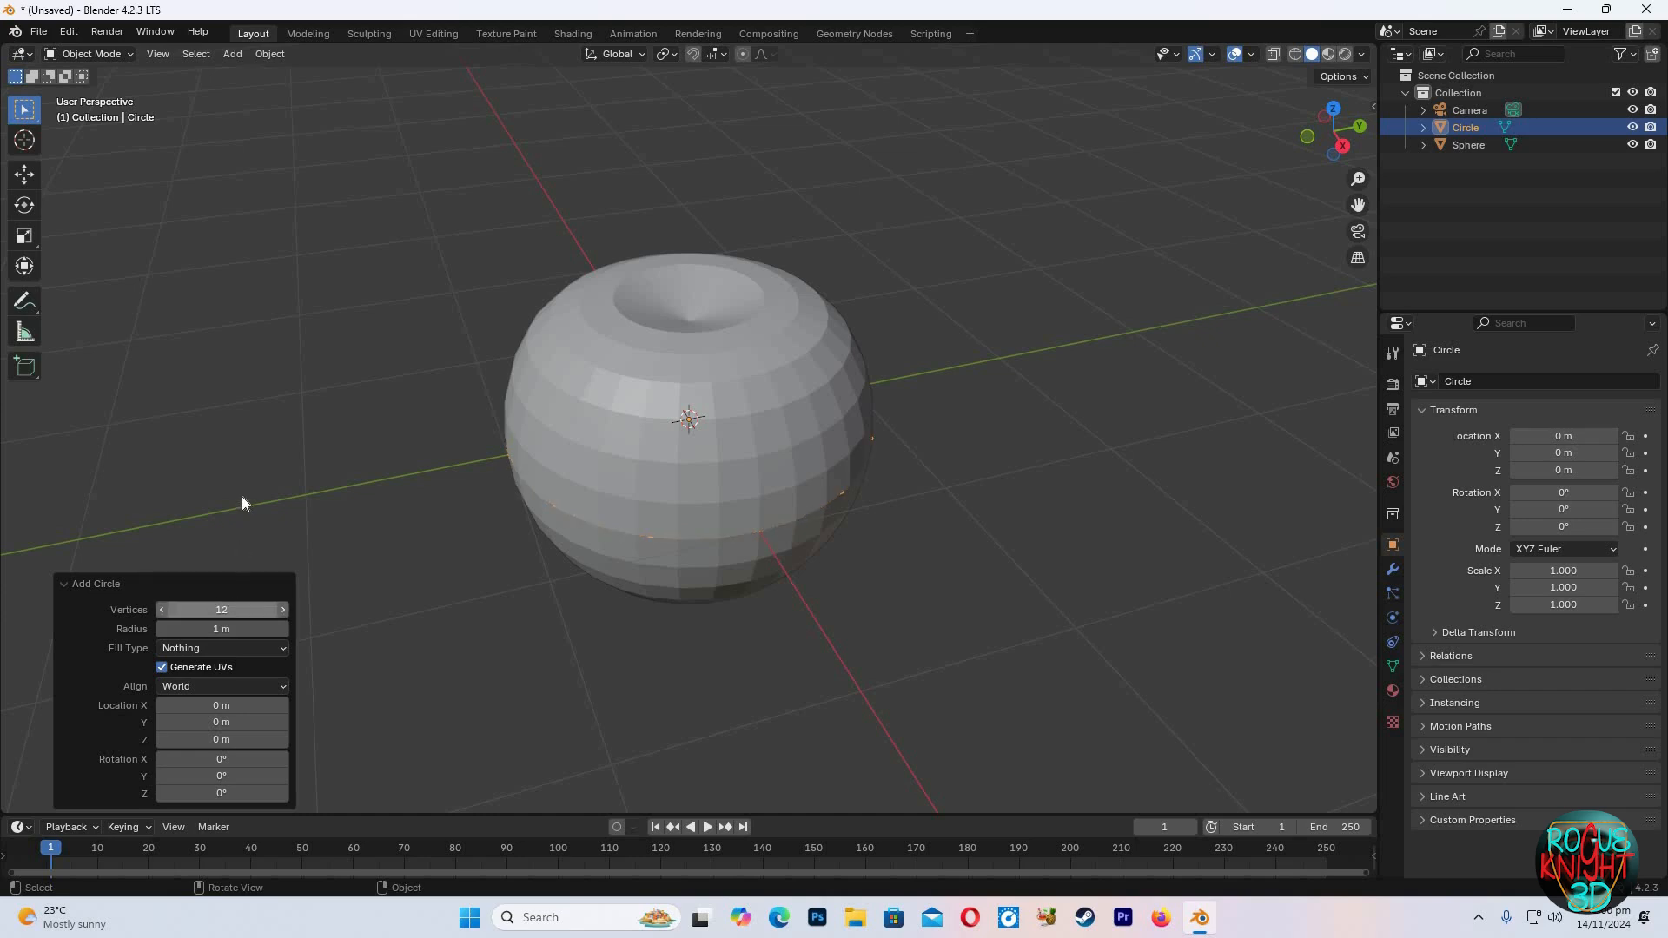
Raise the circle about 0.98 m along Z and scale it down to about 0.07
left_click(992, 481)
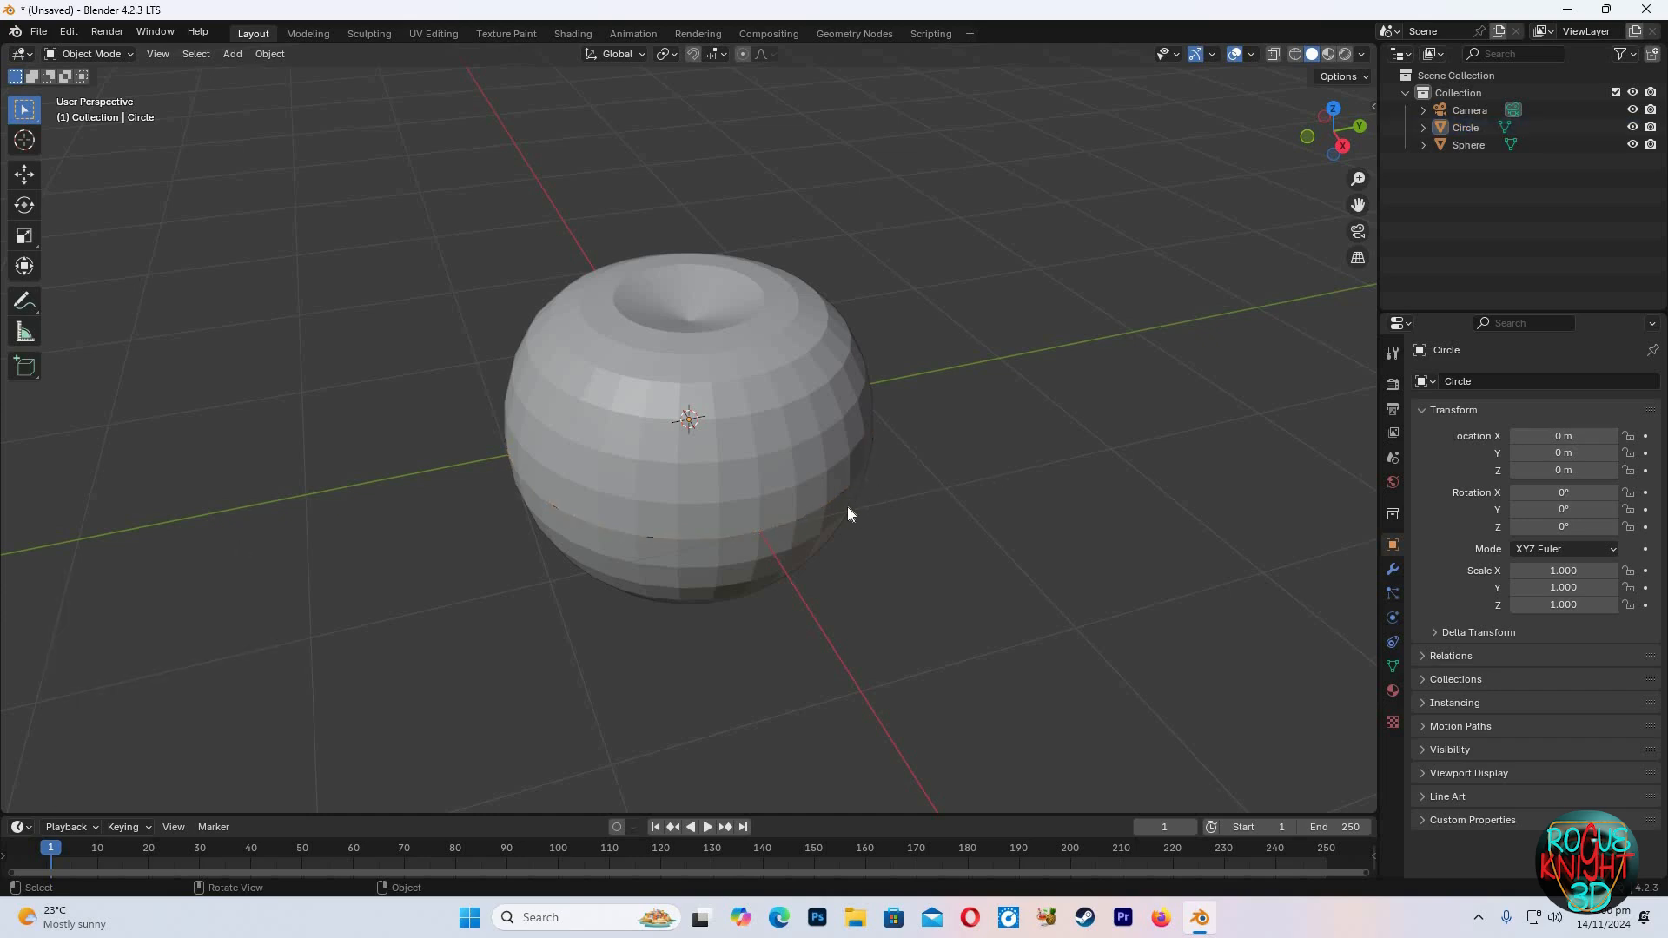
left_click(845, 491)
left_click(845, 491)
key("g")
key("z")
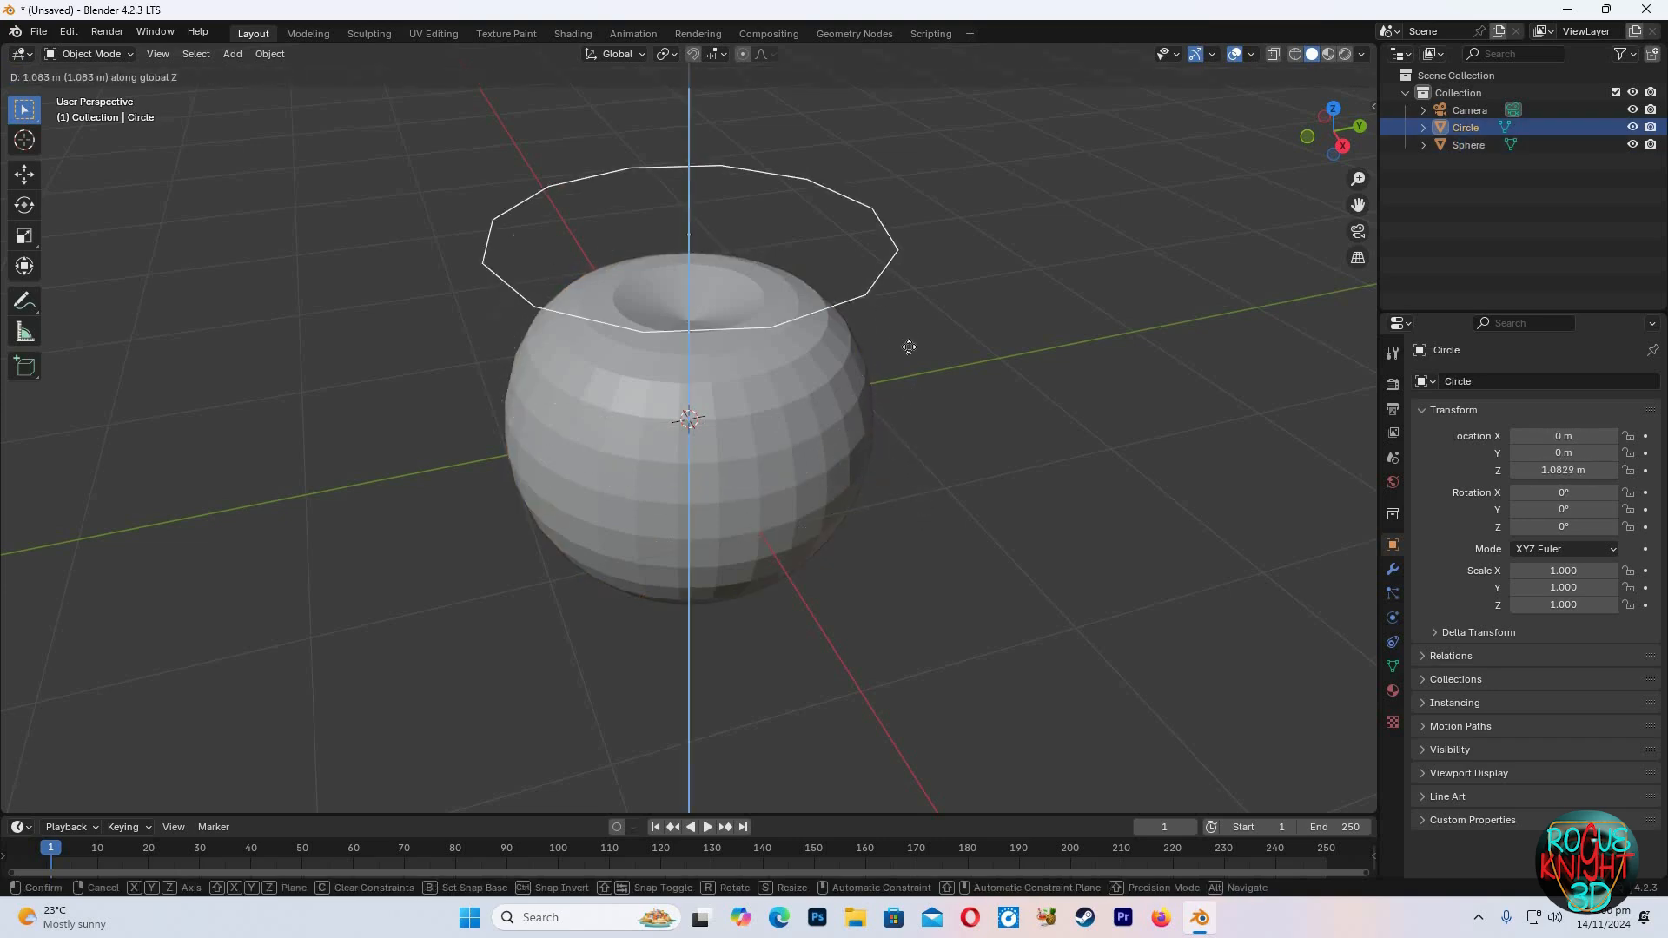
key("Return")
key("s")
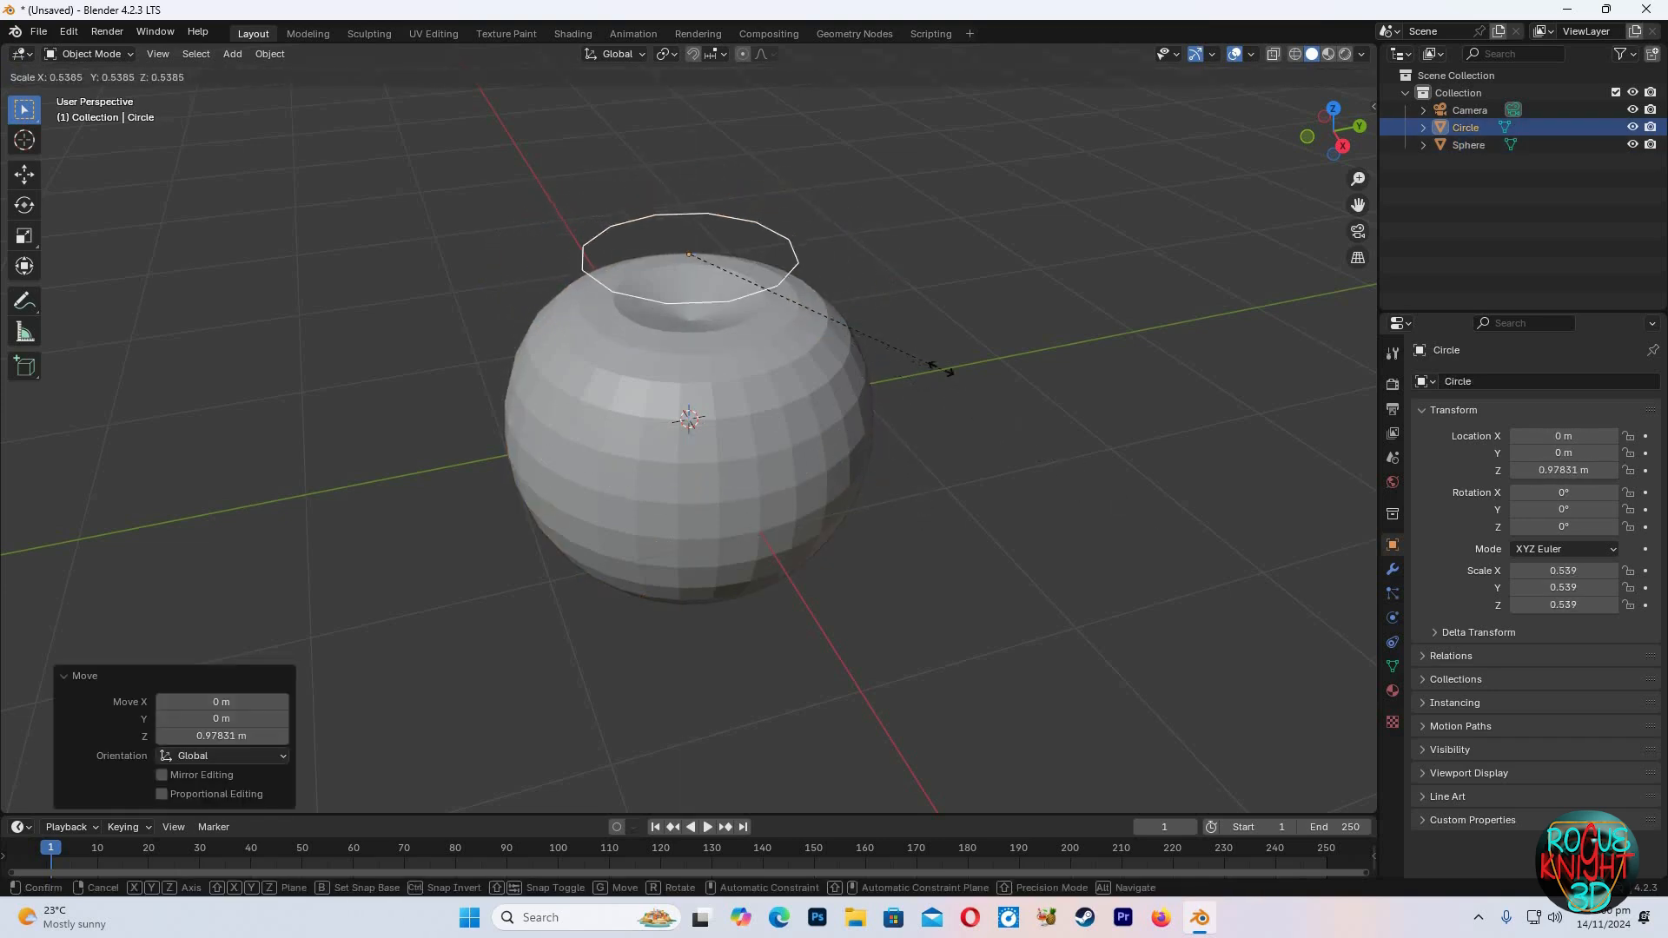
left_click(726, 248)
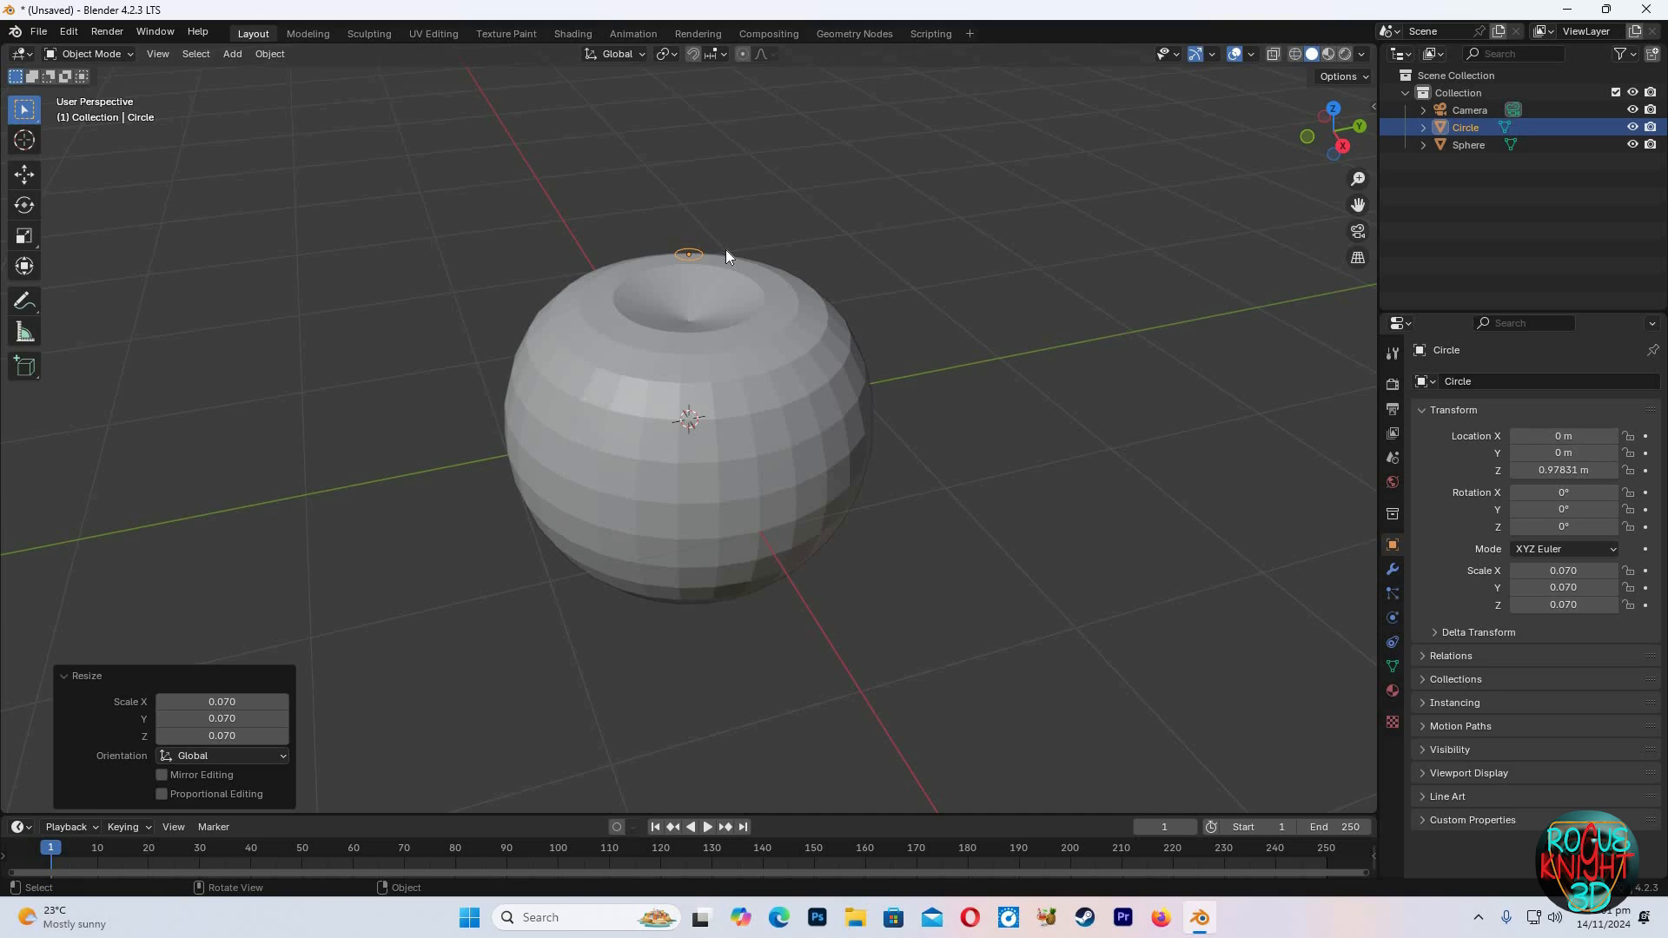
Switch to front wireframe view and lower the circle along Z into the apple's top dimple, to about 0.46 m
key("KP_1")
left_click(1296, 55)
key("g")
key("z")
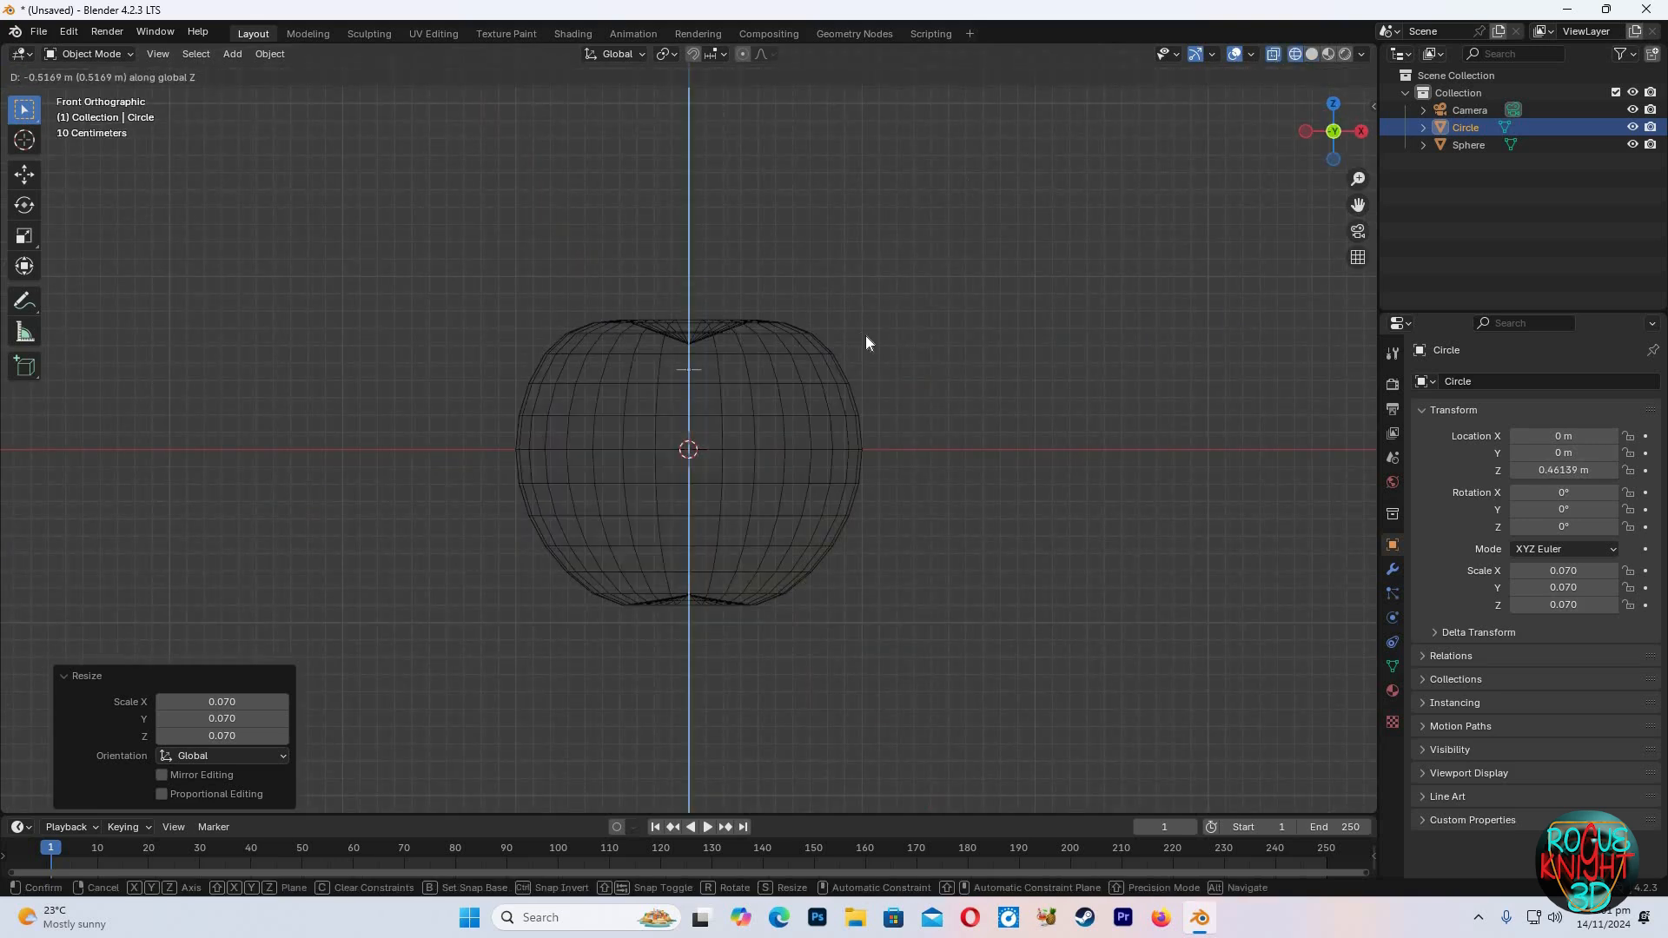
left_click(866, 340)
Enter Edit Mode on the circle and extrude it upward about 0.35 m to start the stem
scroll(866, 340, "up", 4)
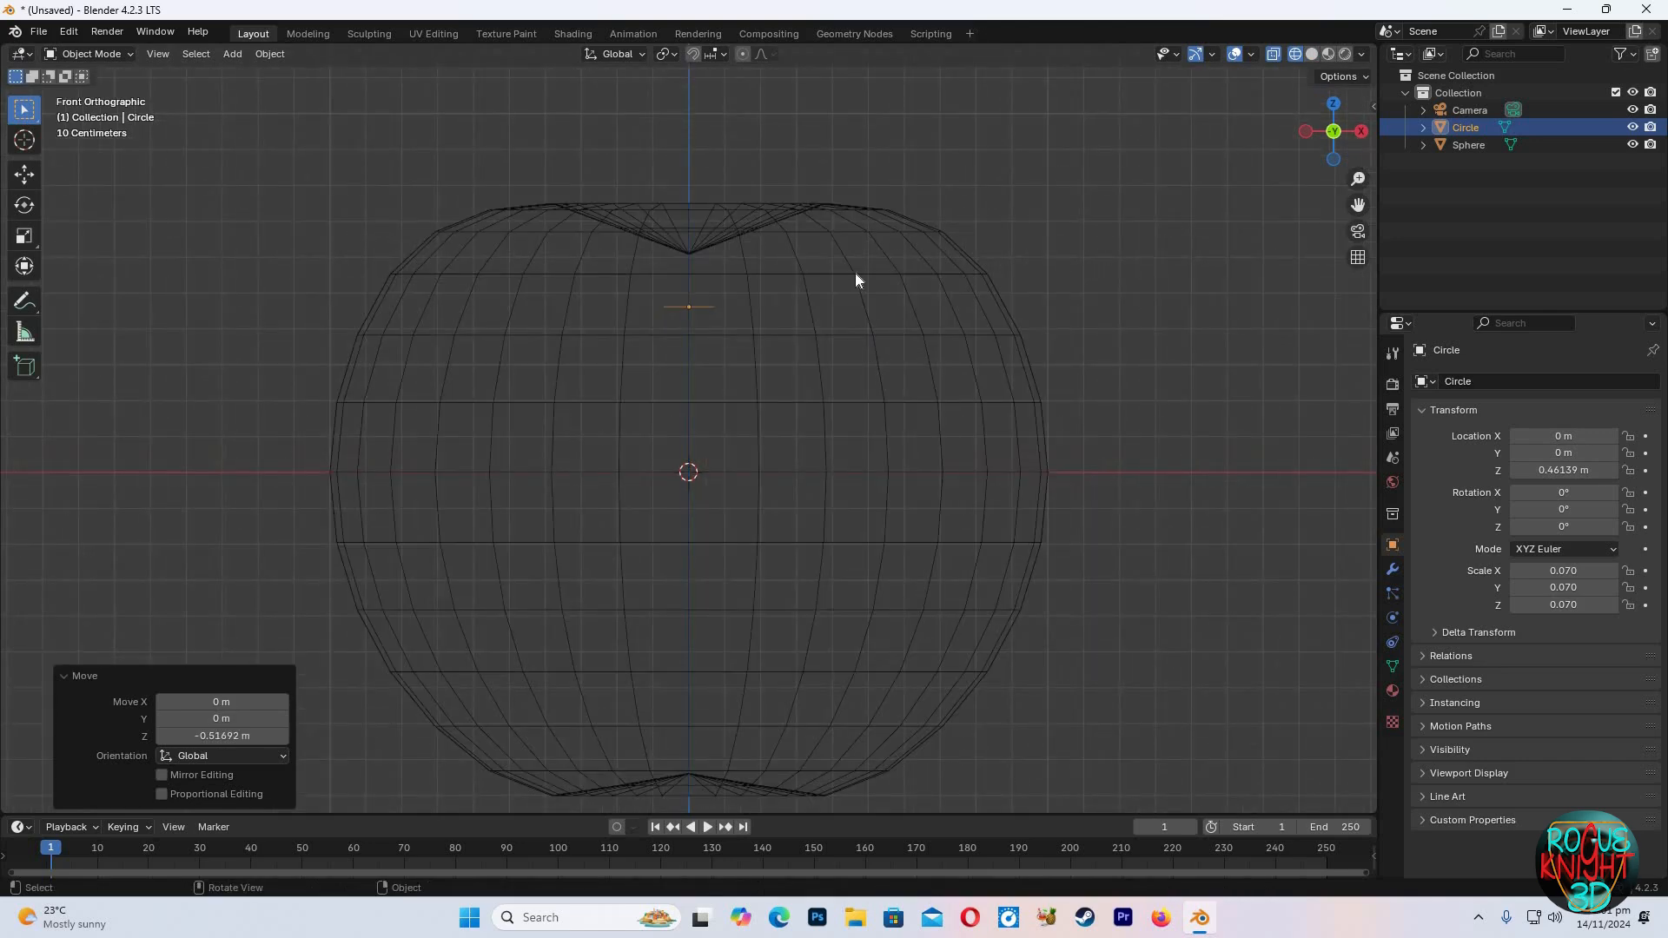
key("Tab")
key("e")
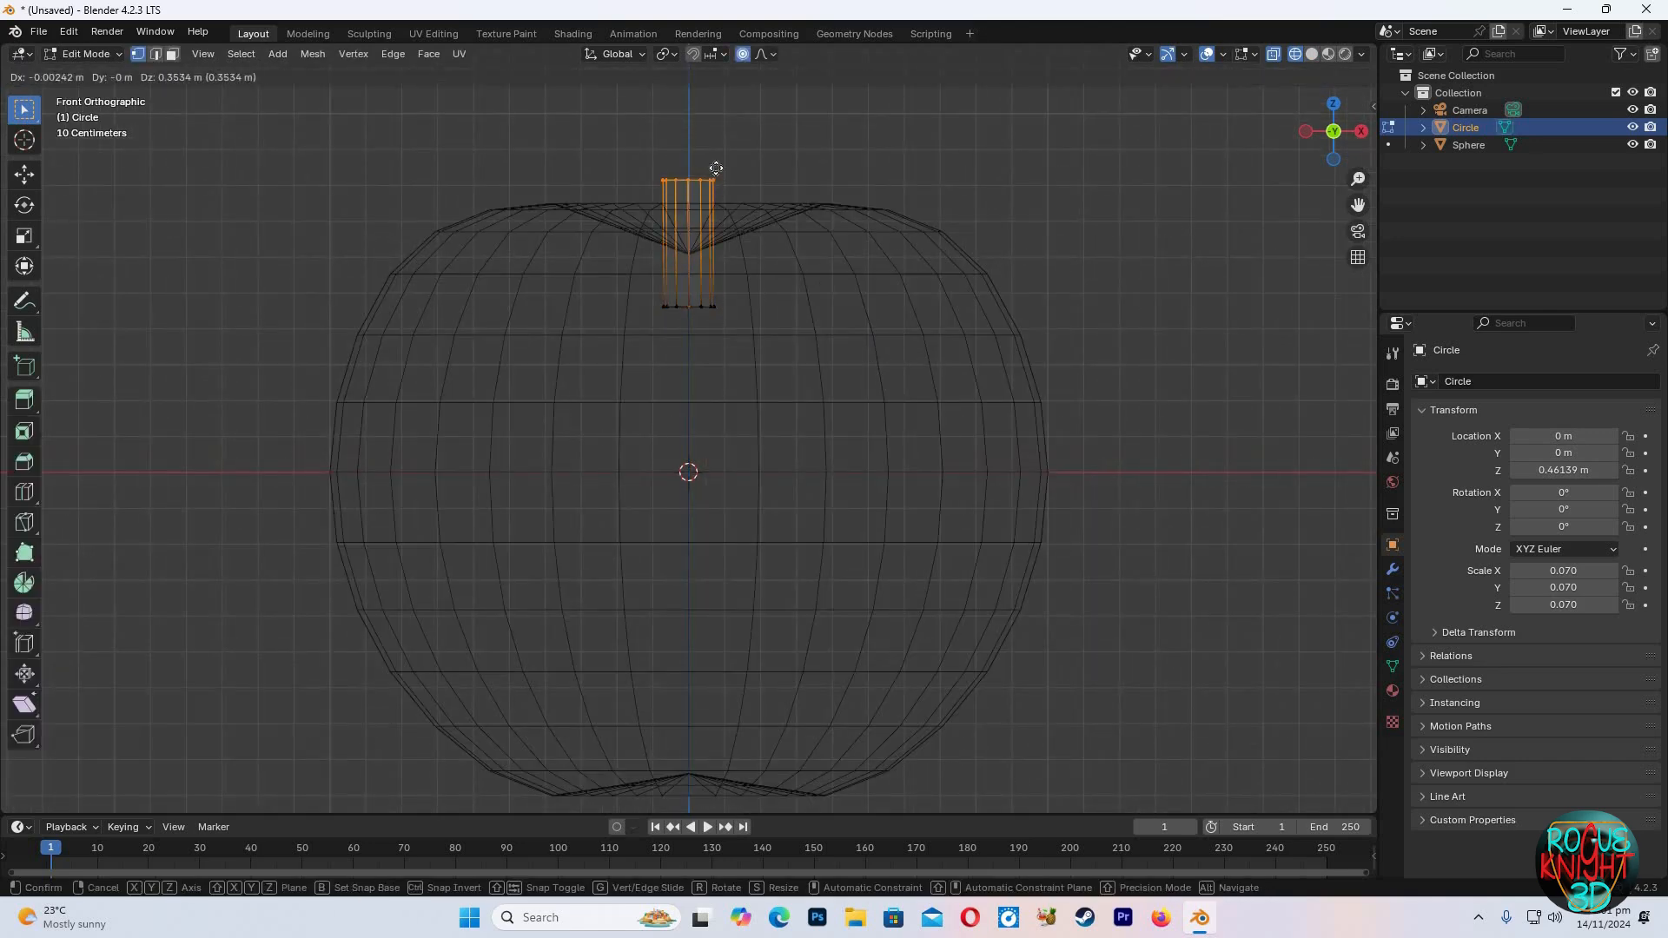
left_click(894, 233)
Rotate the stem's top ring about 7.6° with proportional editing to start bending it
middle_click_drag(972, 235, 1146, 204)
key("KP_1")
key("r")
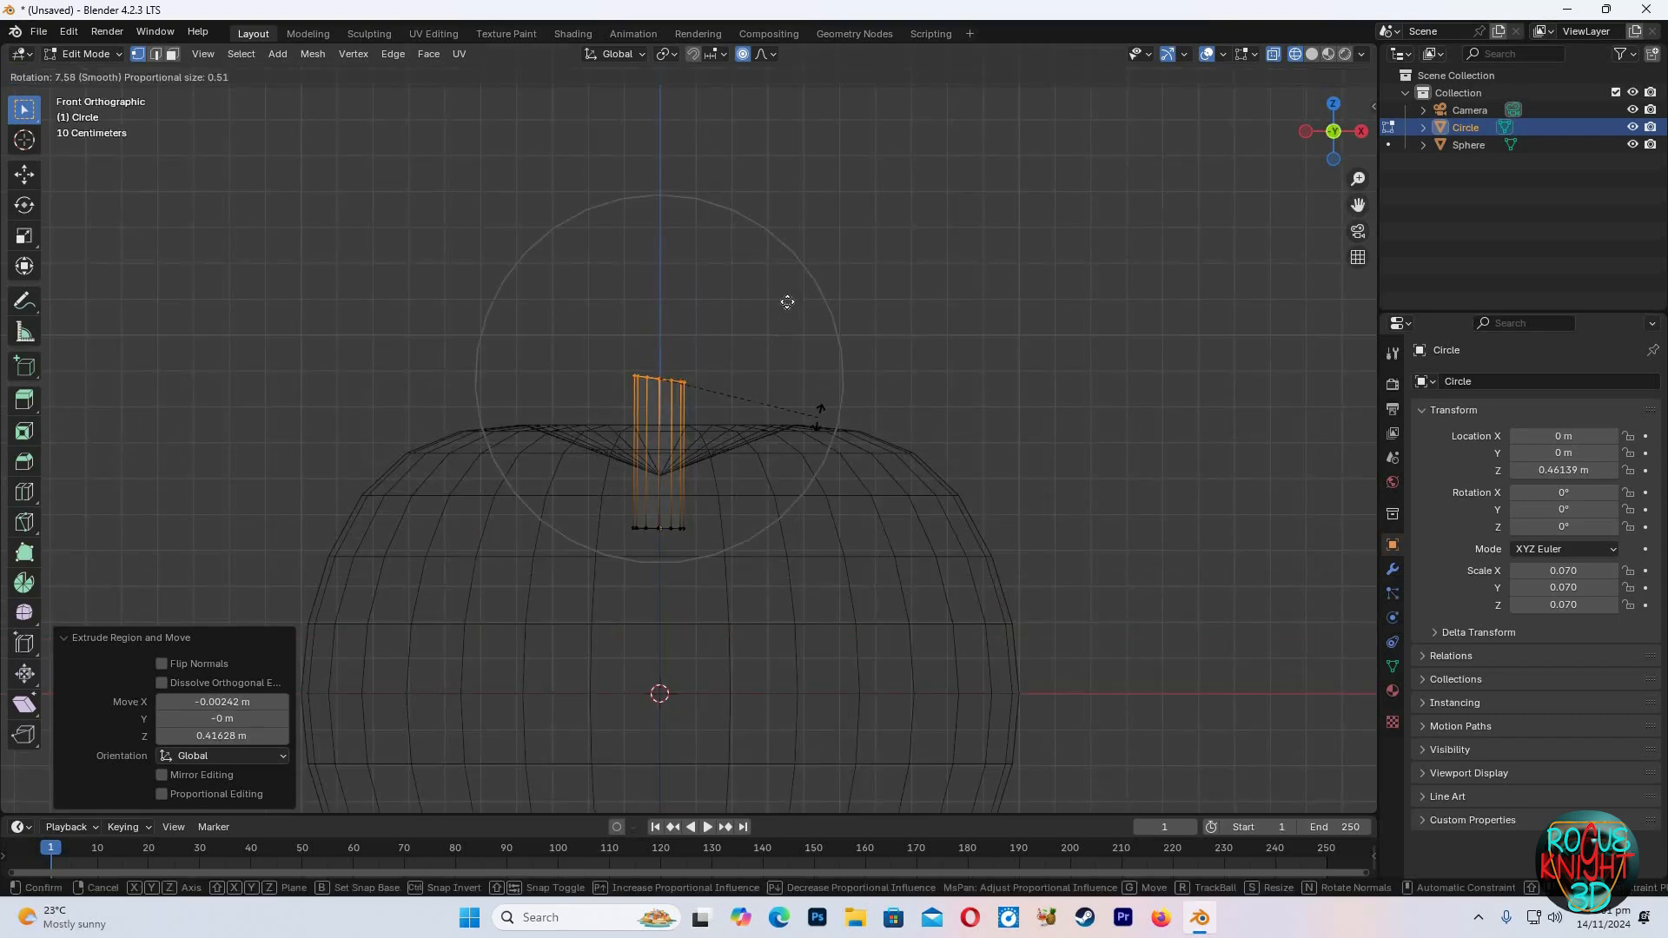
left_click(787, 302)
Extrude the stem's top ring twice more, leaning each segment toward the right
key("e")
left_click(804, 201)
key("e")
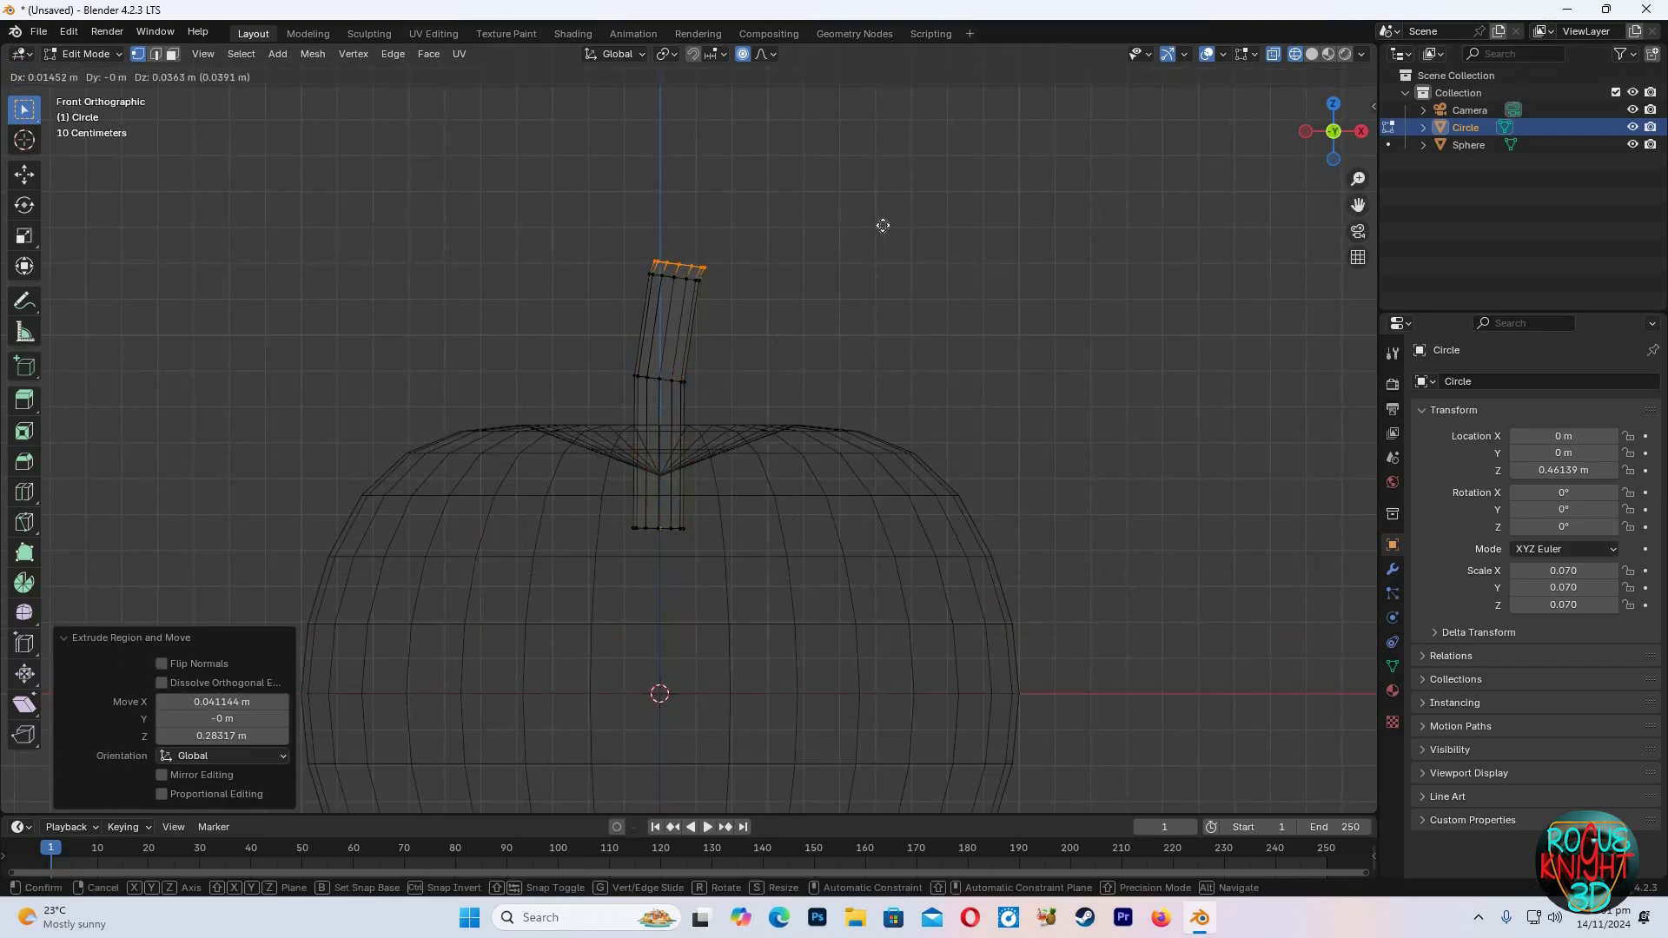
left_click(893, 201)
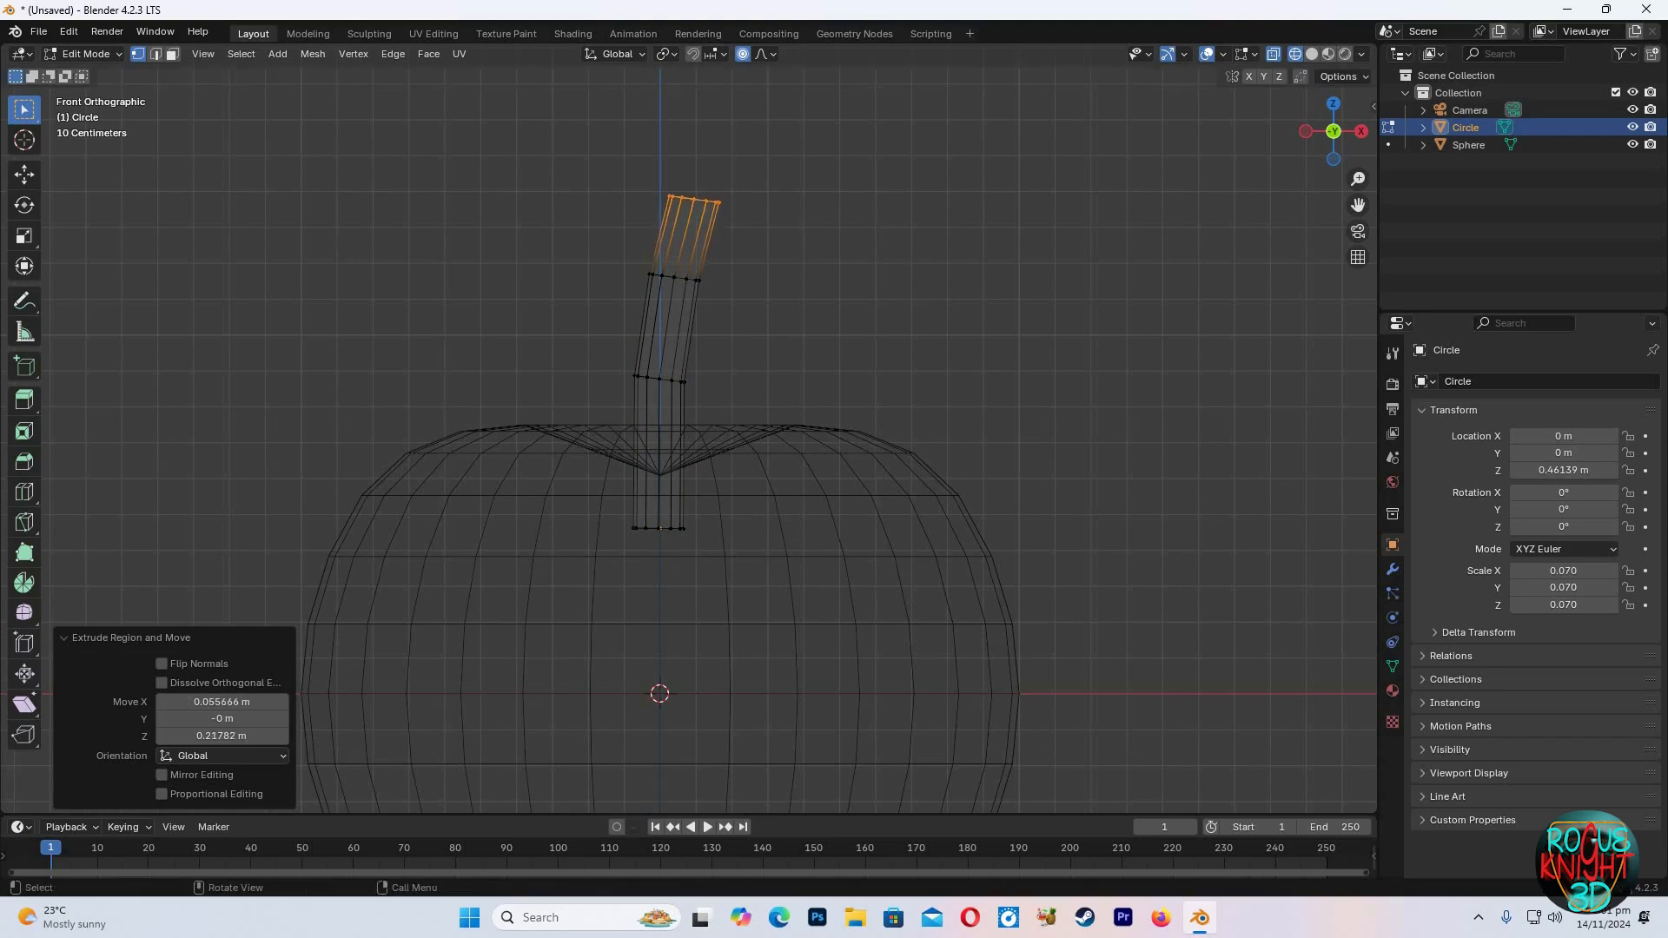
Turn off proportional editing and rotate the stem's top ring about 13.8°
key("r")
right_click(906, 285)
left_click(741, 58)
key("r")
left_click(873, 266)
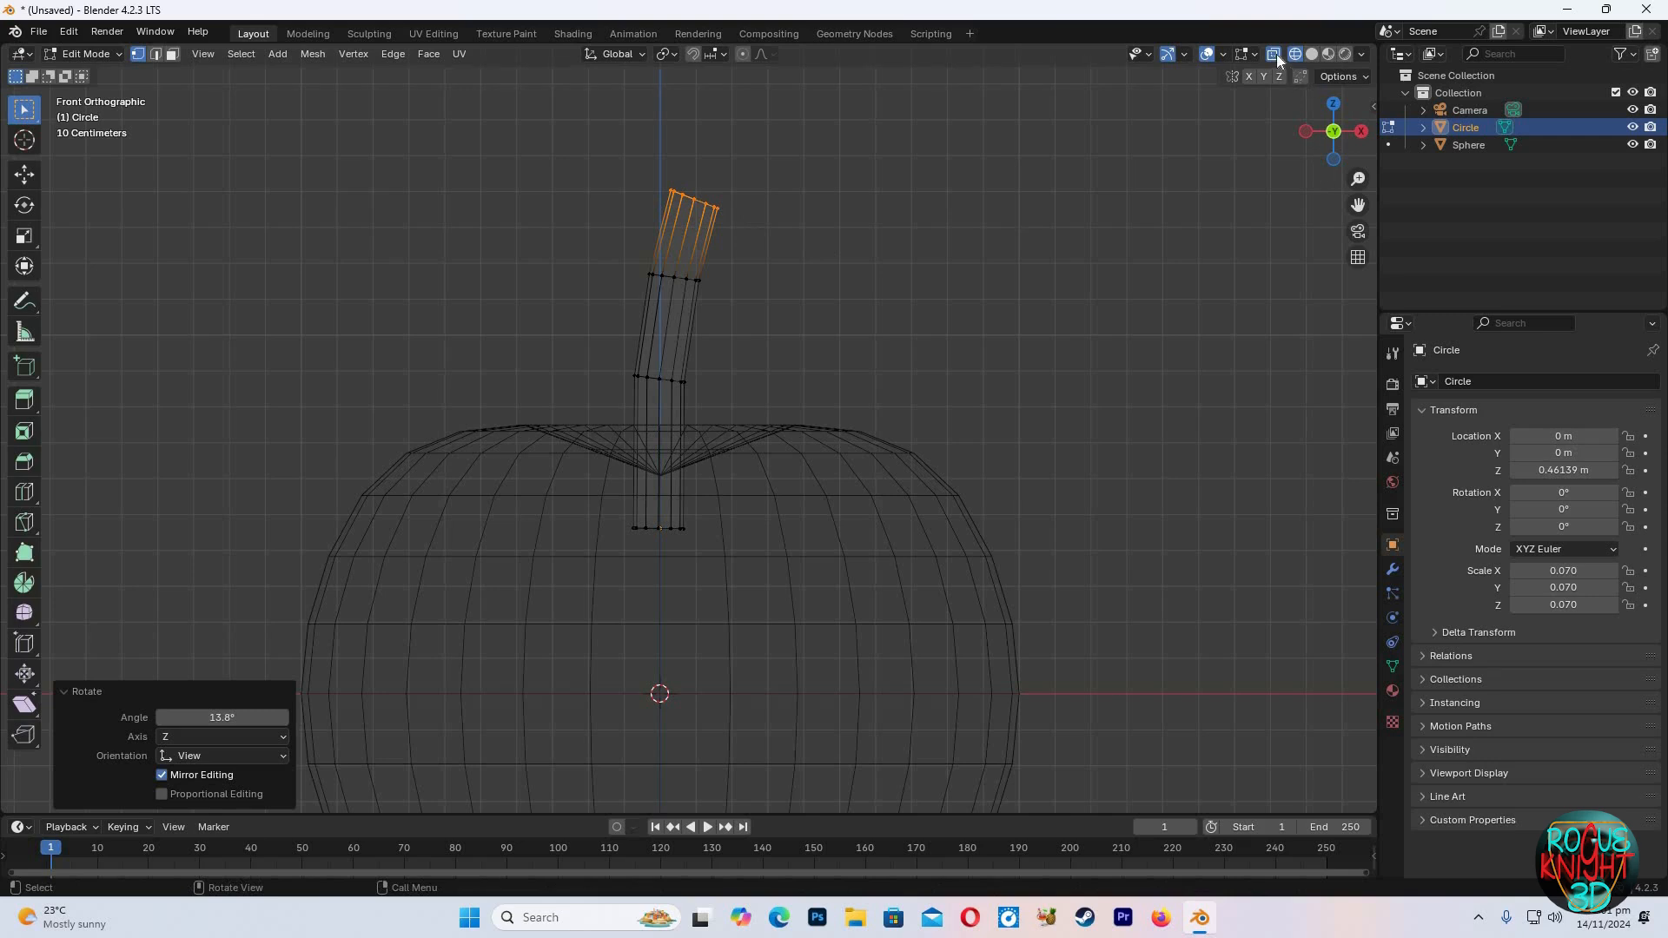
Switch back to solid shading and Object Mode to view the stem on the apple
left_click(1312, 54)
key("Tab")
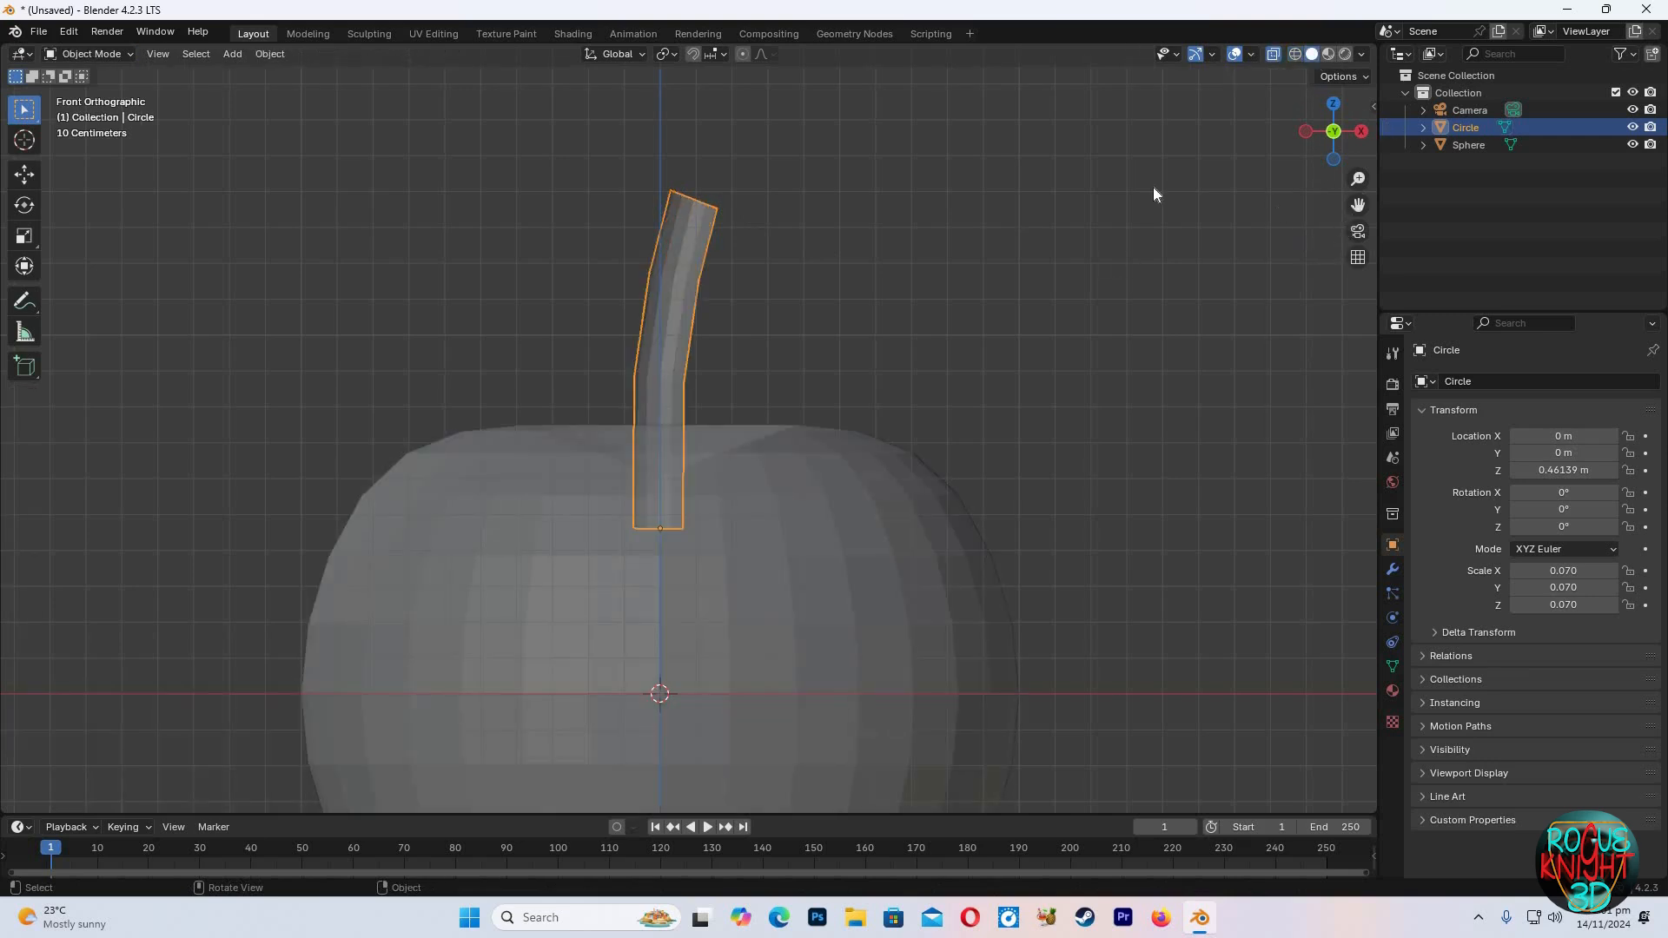
middle_click_drag(1154, 354, 1096, 380)
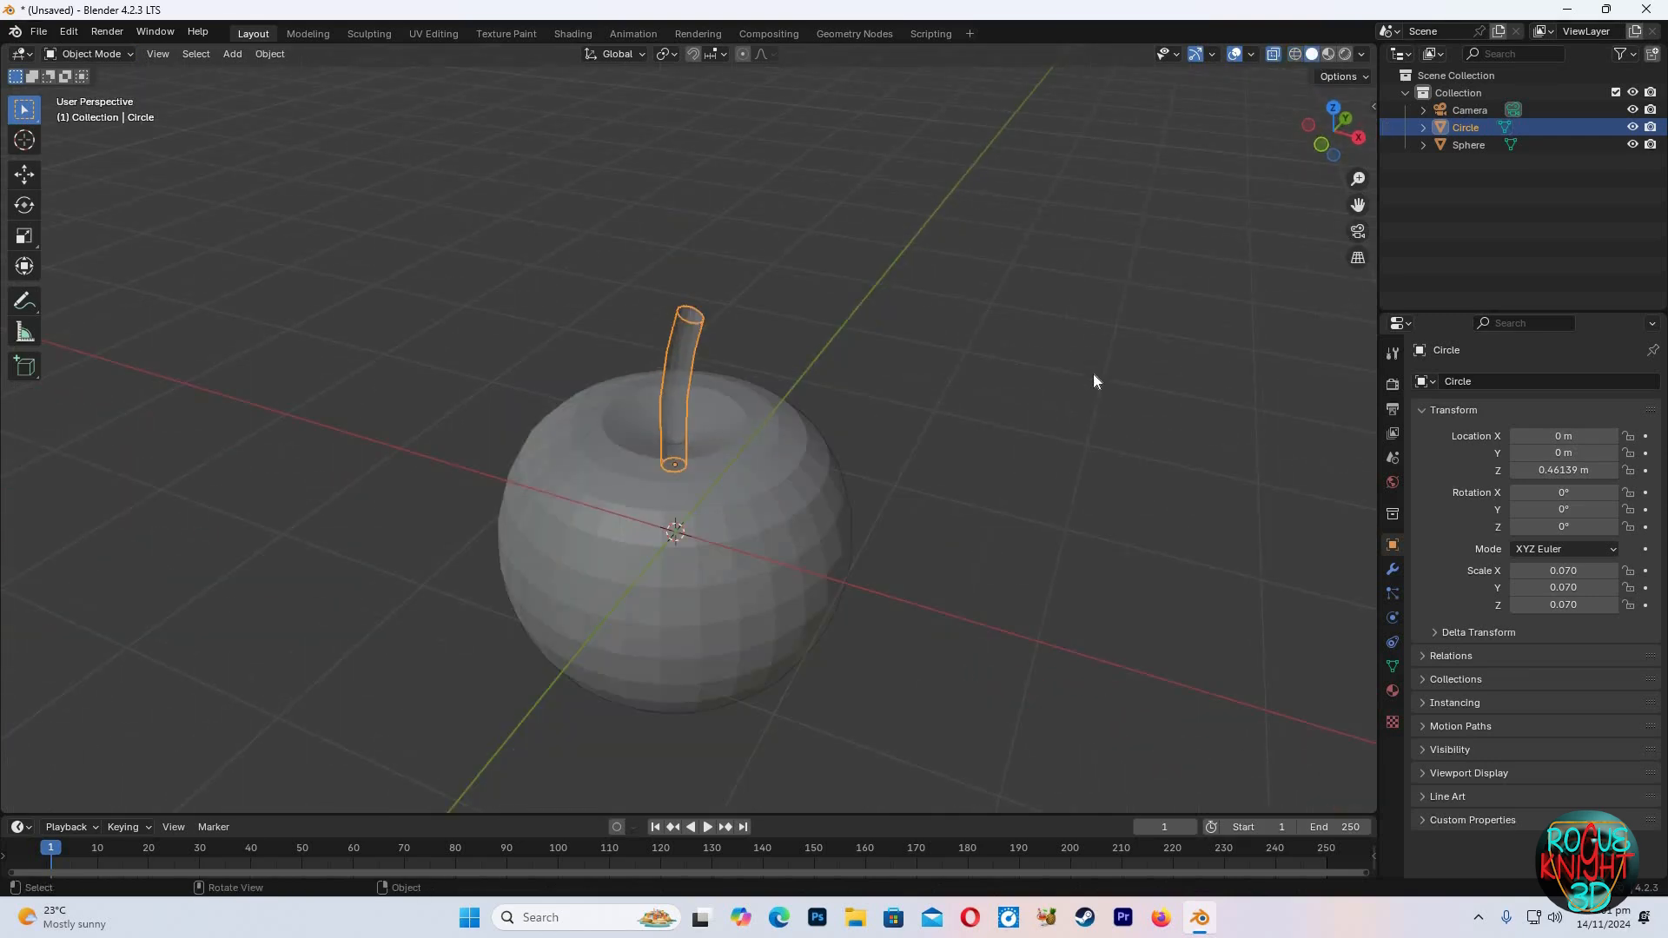
In front view, box-select the whole stem, scale it to about 0.627 and lower it about 0.12 m along Z
key("KP_1")
key("Tab")
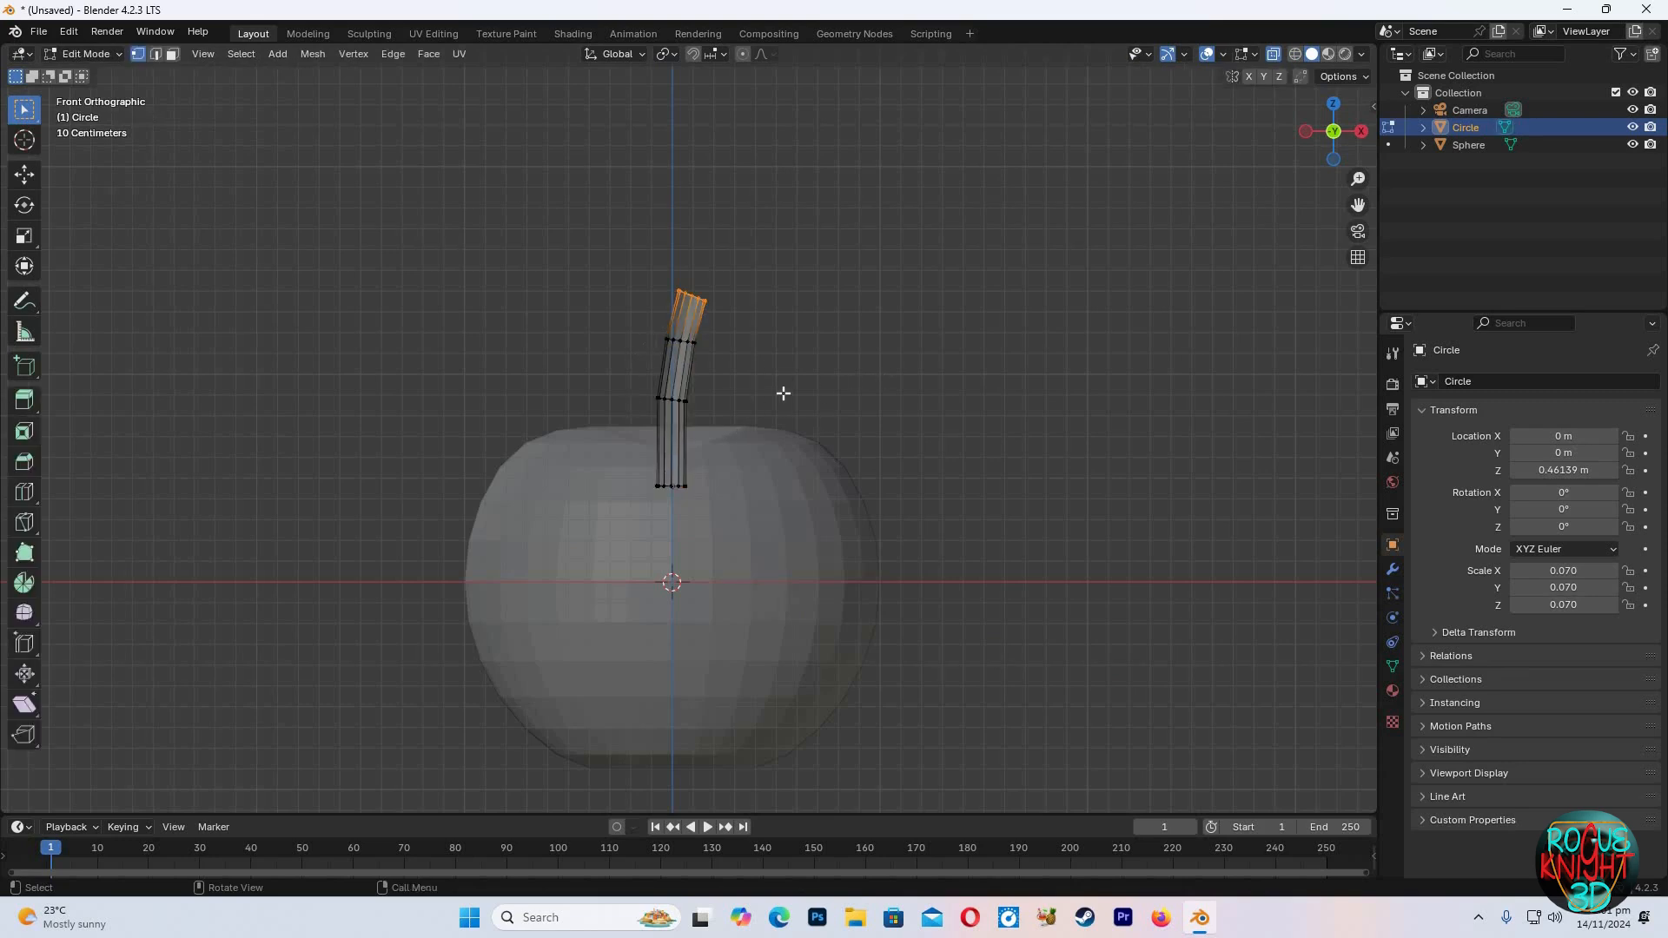
left_click_drag(837, 260, 636, 417)
left_click_drag(588, 529, 790, 329, "shift")
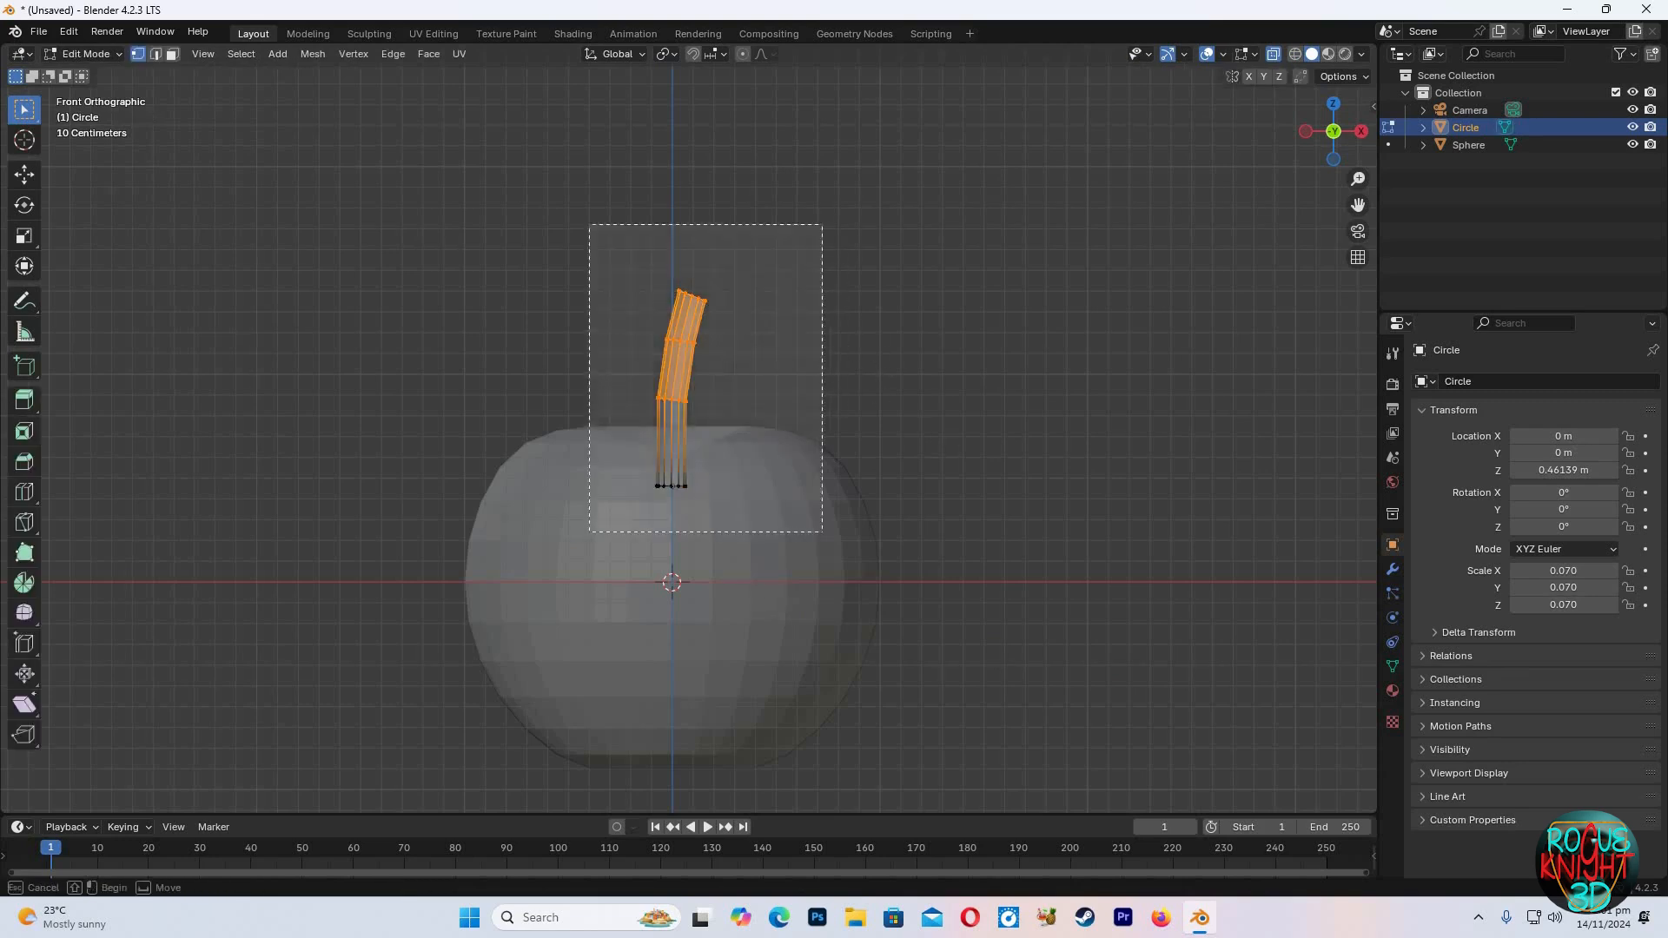
key("s")
left_click(831, 429)
key("g")
key("z")
left_click(856, 475)
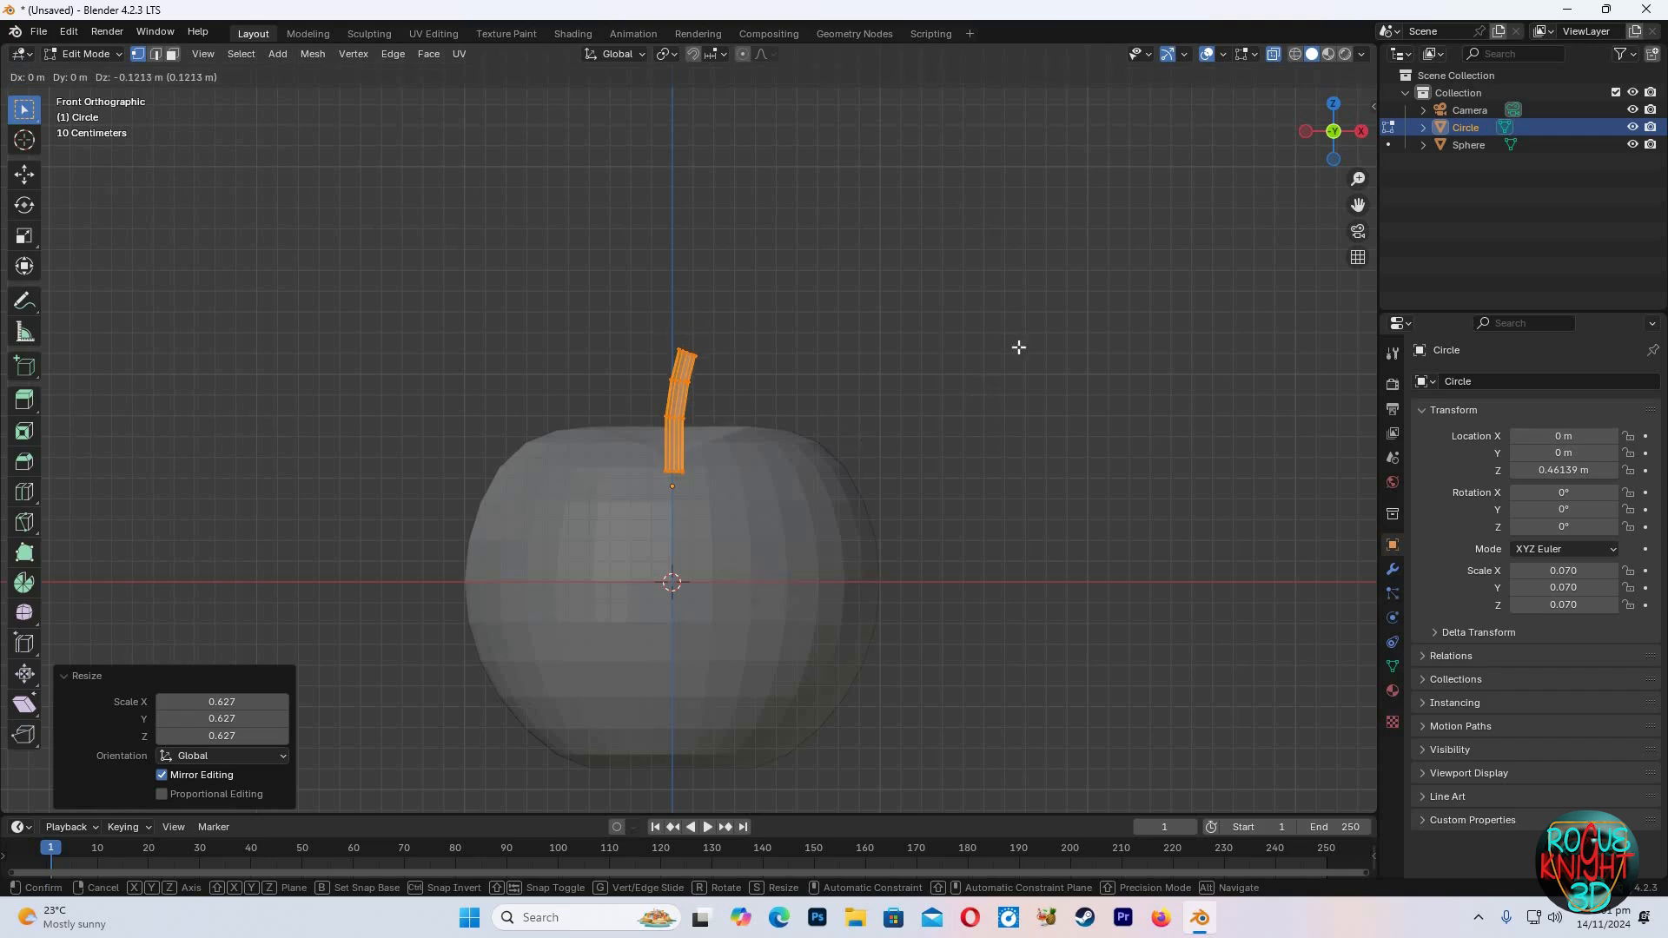
Orbit and zoom around the apple to inspect the stem's placement
middle_click_drag(1147, 326, 1035, 335)
scroll(938, 380, "down", 3)
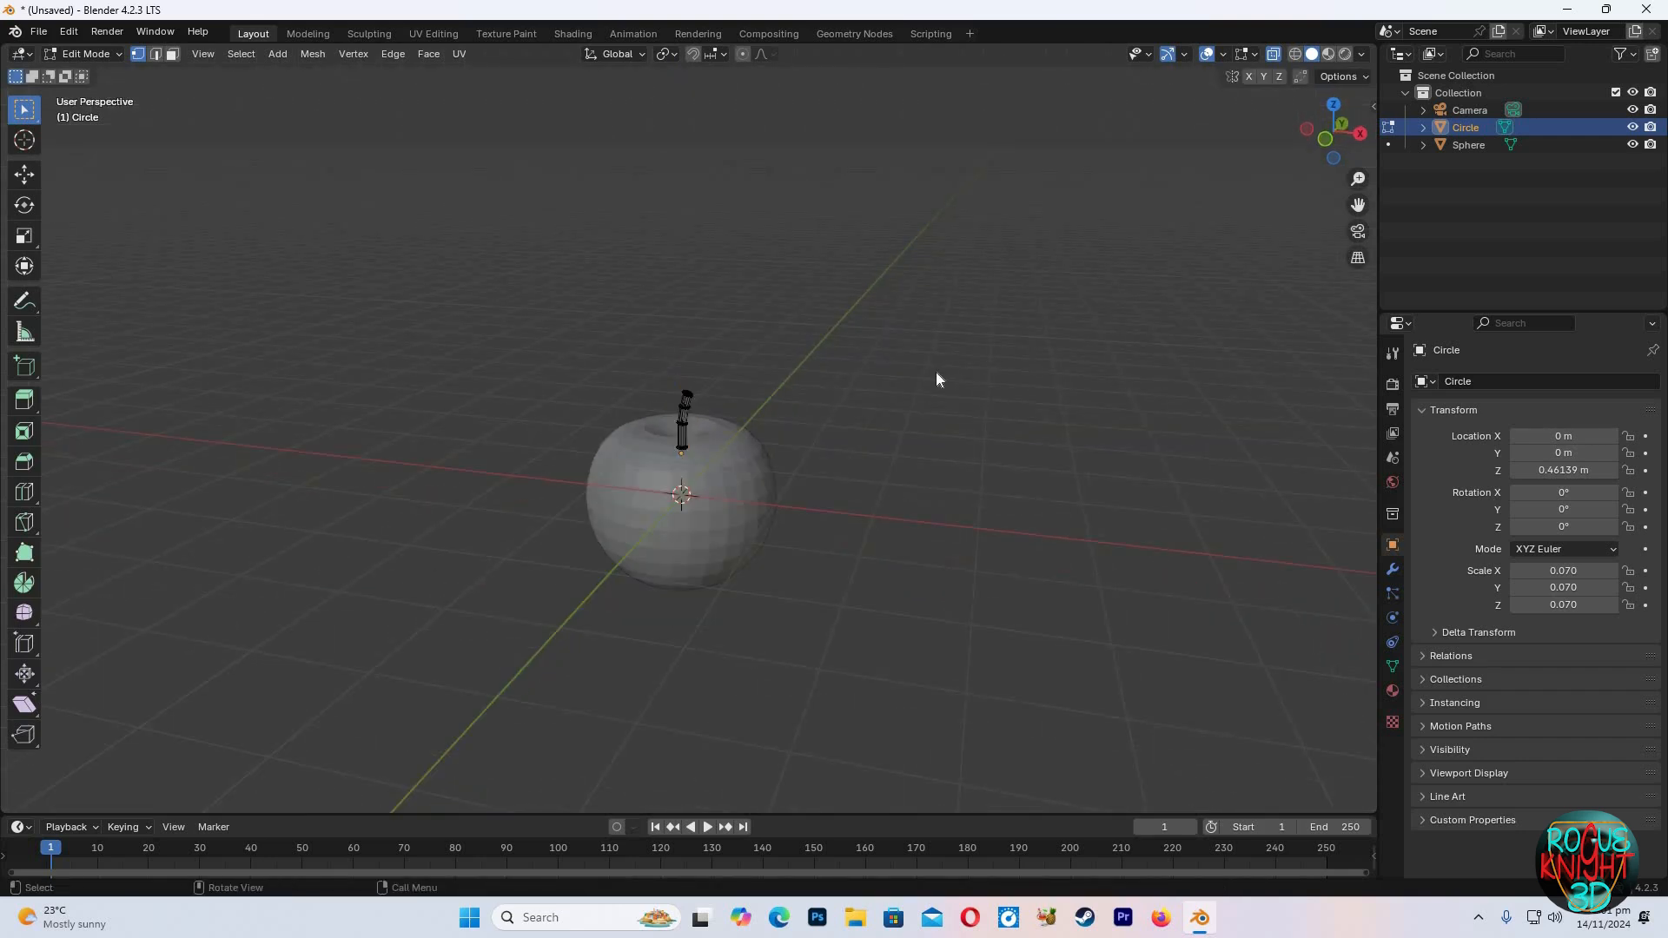
key("Tab")
scroll(1327, 112, "up", 3)
middle_click_drag(928, 259, 912, 304)
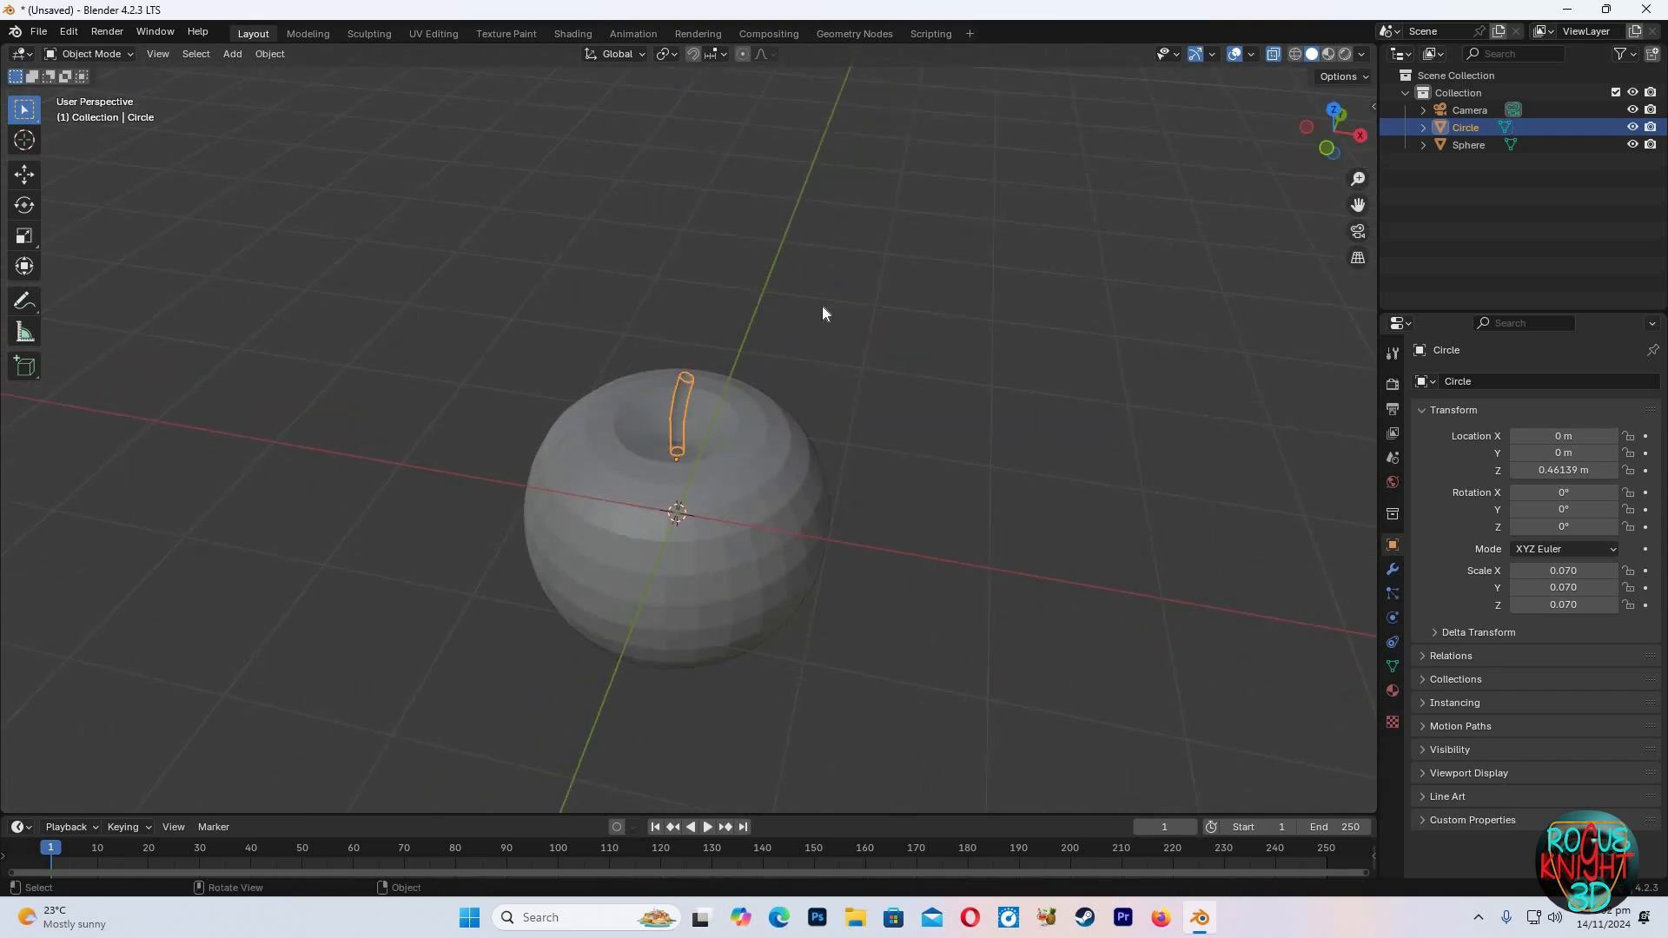
scroll(822, 306, "up", 2)
Toggle X-ray, select the stem object and enter its Edit Mode
left_click(1149, 238)
left_click(1274, 55)
left_click_drag(1347, 144, 1388, 71)
left_click(672, 405)
middle_click_drag(1034, 382, 991, 372)
key("Tab")
Box-select the stem's lower vertices and move them along Z
left_click_drag(663, 388, 763, 317)
key("g")
key("z")
right_click(1276, 180)
left_click(1274, 59)
left_click_drag(642, 397, 771, 331)
key("g")
key("z")
left_click(770, 346)
Reselect the stem's lower rings and lower them about 0.045 m along Z into the apple
left_click_drag(706, 405, 648, 436)
key("g")
key("z")
left_click(667, 402)
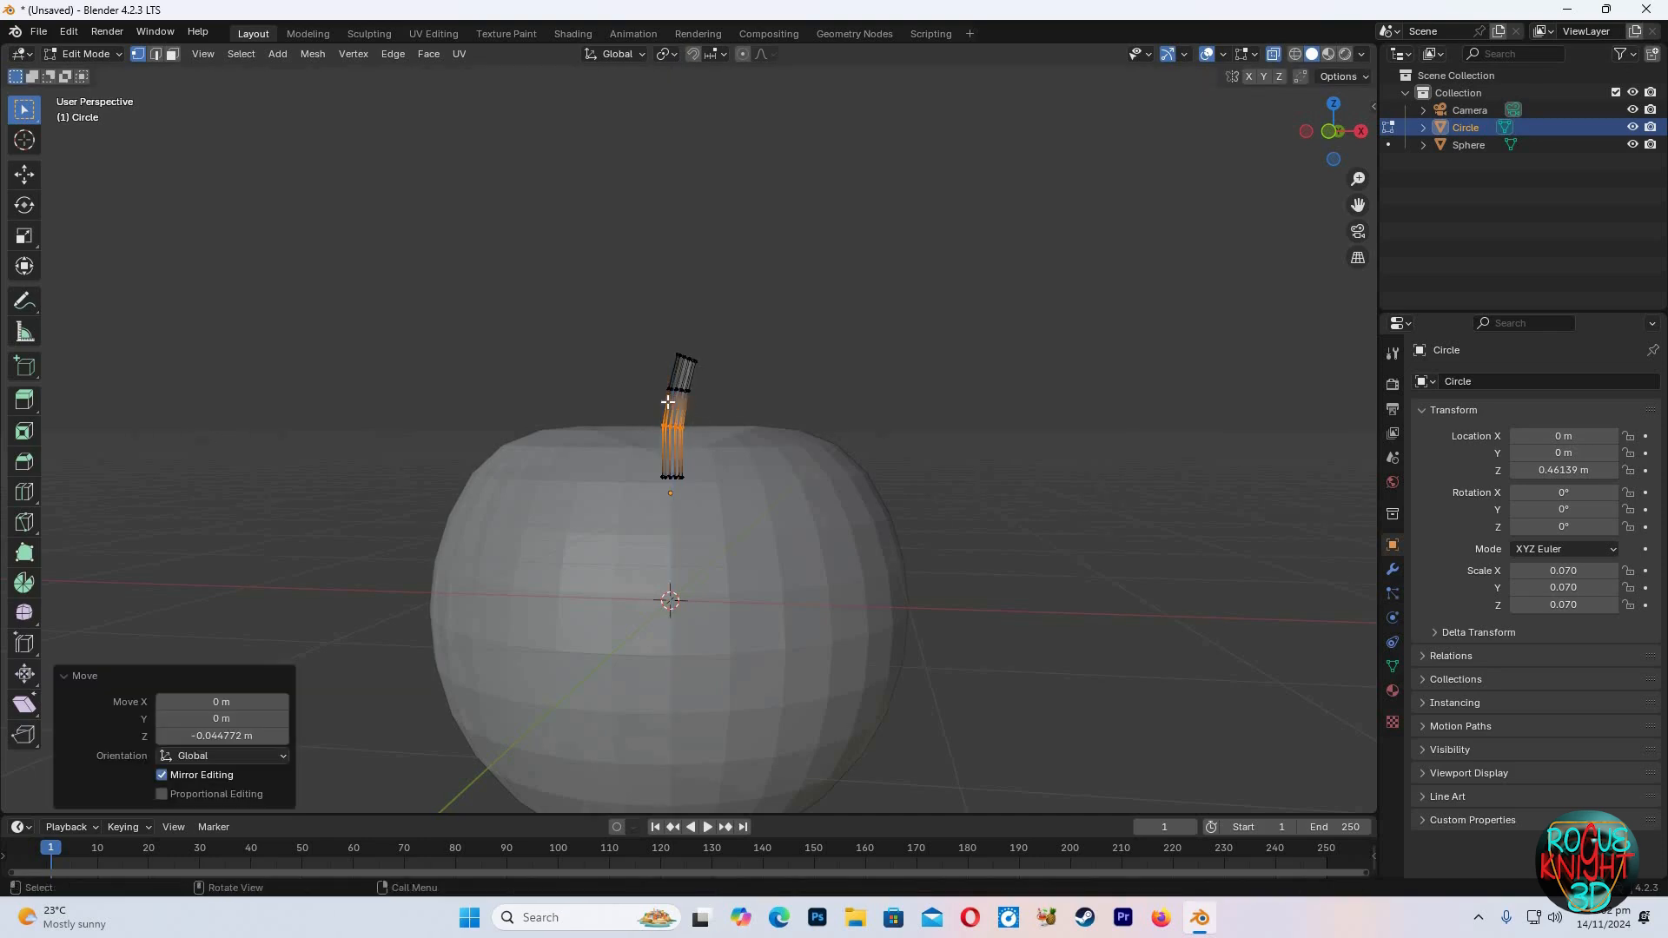
Box-select the stem's upper vertices and move them along Z
left_click_drag(707, 379, 662, 403)
key("g")
key("z")
left_click(675, 366)
Reselect the stem's top vertices, nudge them into place and leave Edit Mode
left_click_drag(756, 325, 662, 368)
key("g")
left_click(764, 353)
key("Tab")
Extrude the stem's top ring in place and scale it down twice to taper the tip
left_click_drag(1336, 141, 1101, 330)
scroll(871, 376, "down", 3)
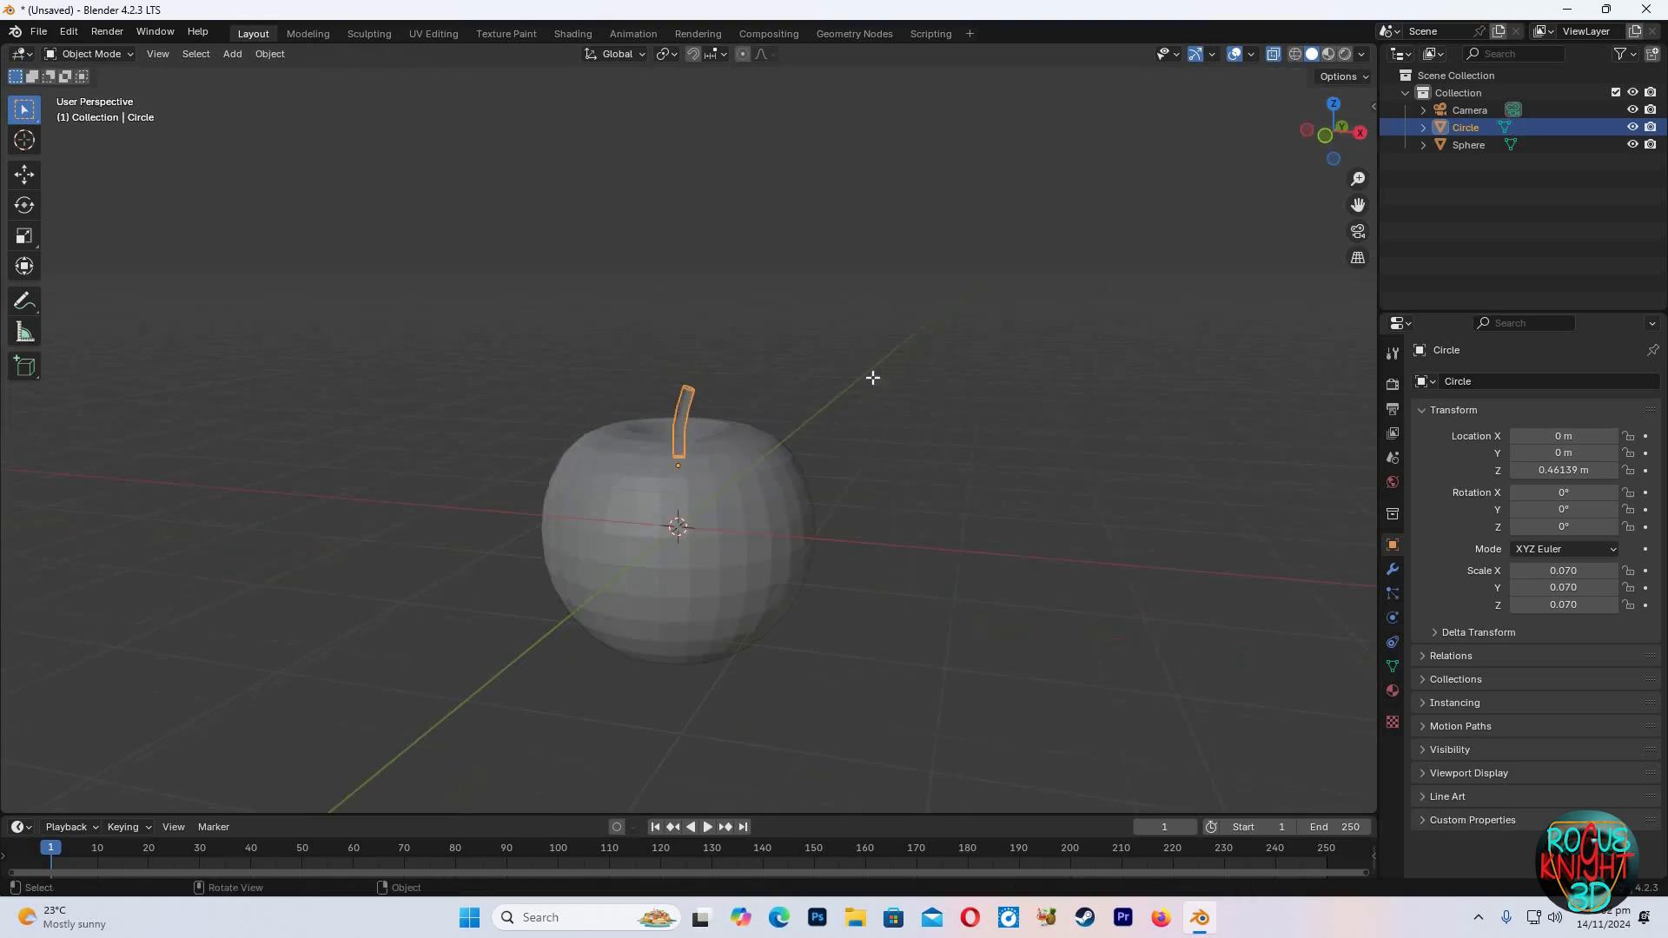
key("Tab")
scroll(1184, 168, "up", 7)
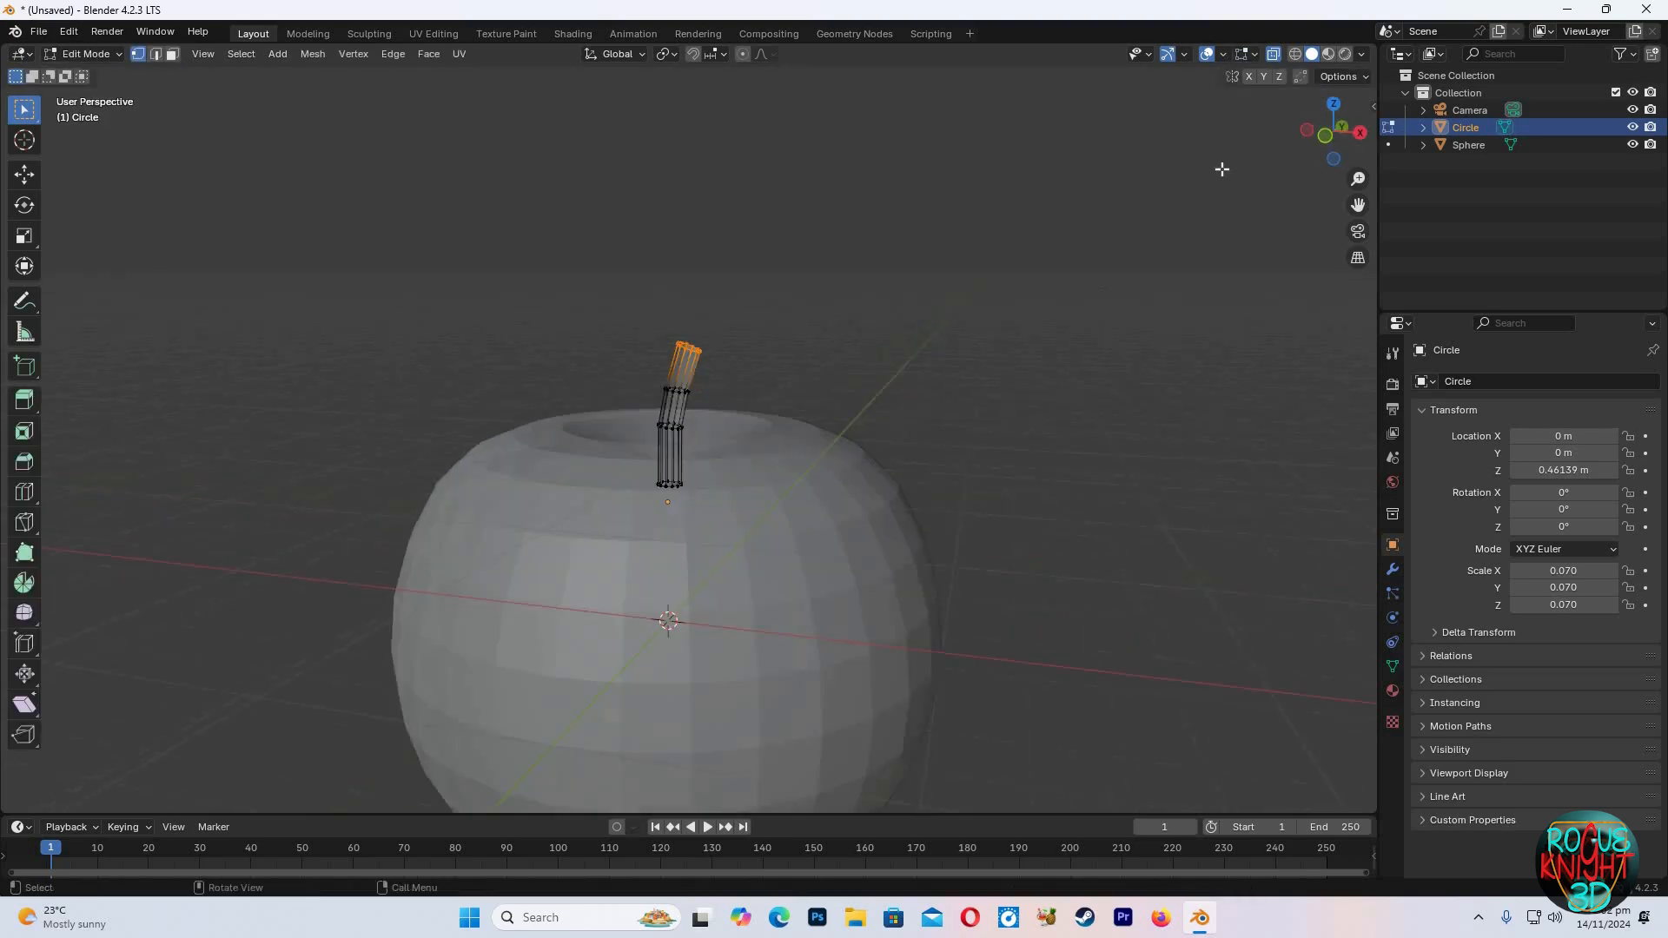
middle_click_drag(1038, 283, 755, 339)
key("e")
right_click(827, 356)
key("s")
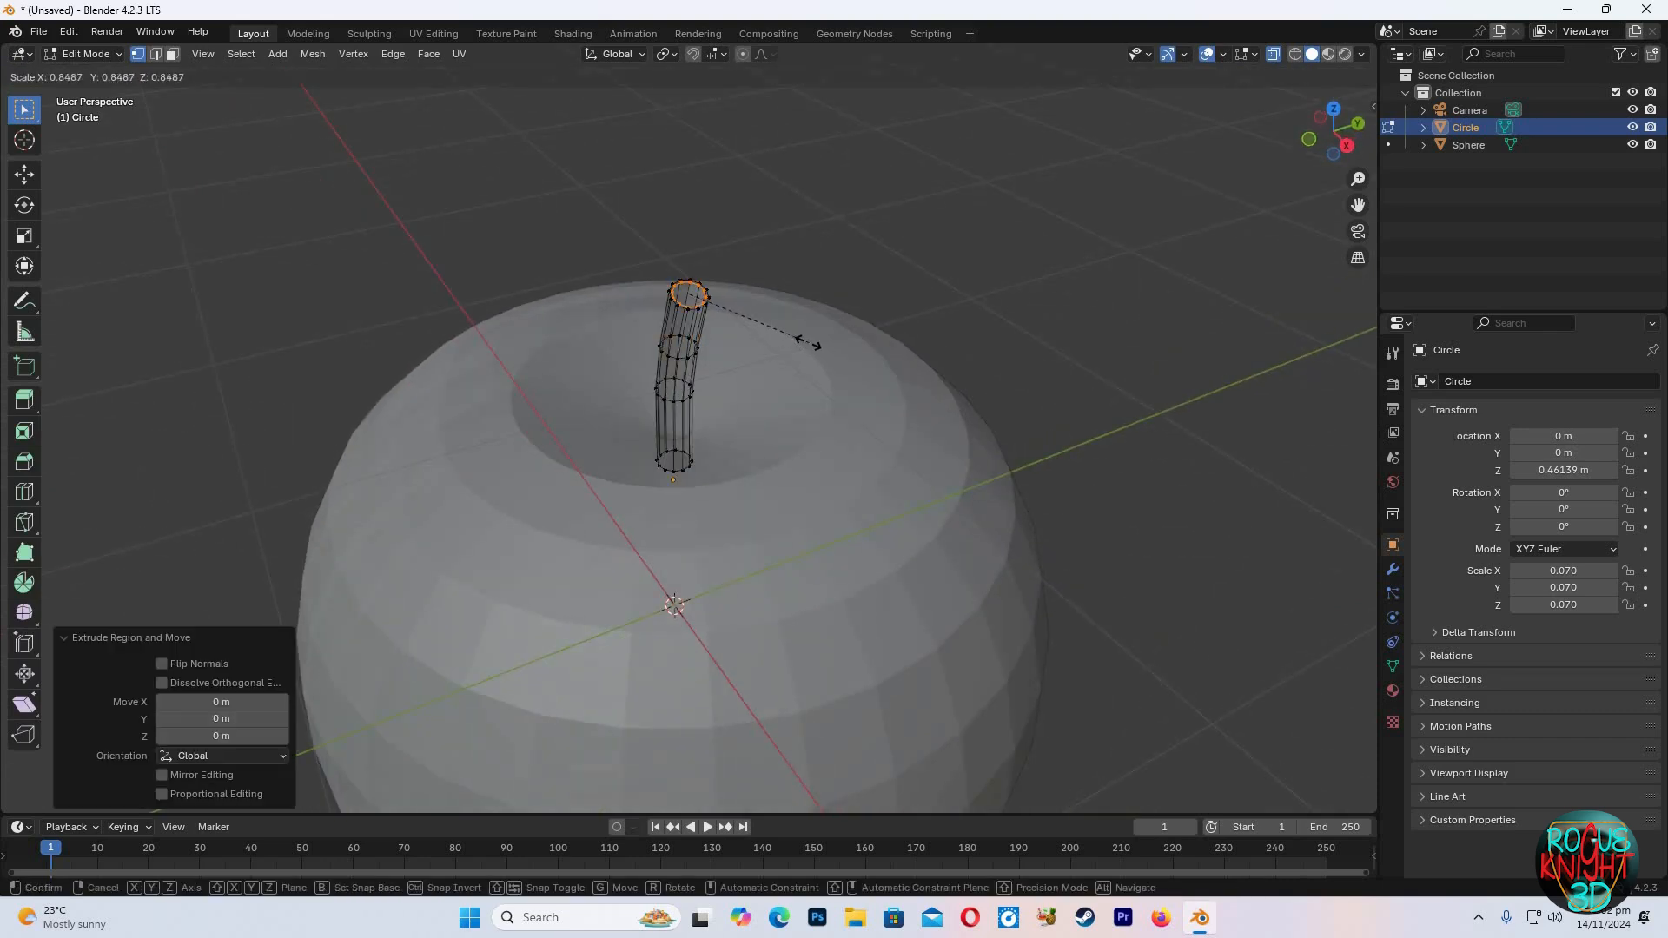
left_click(788, 333)
key("s")
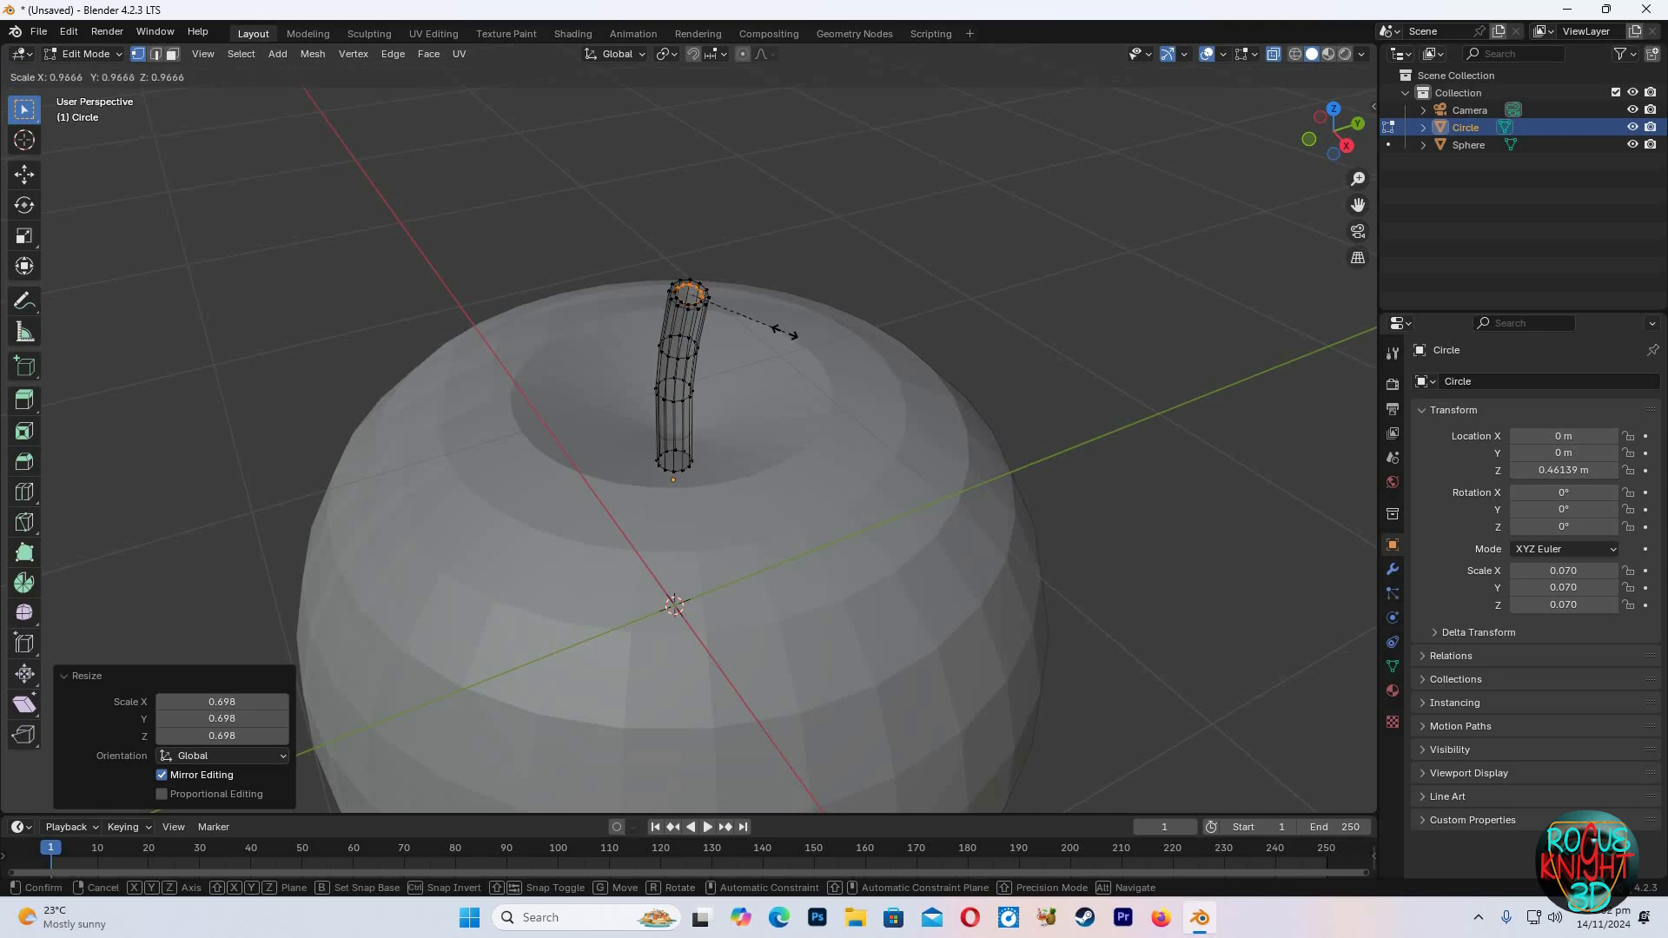
left_click(750, 321)
Merge the stem's top ring vertices at center to close the tip
scroll(750, 321, "up", 6)
scroll(749, 321, "down", 3)
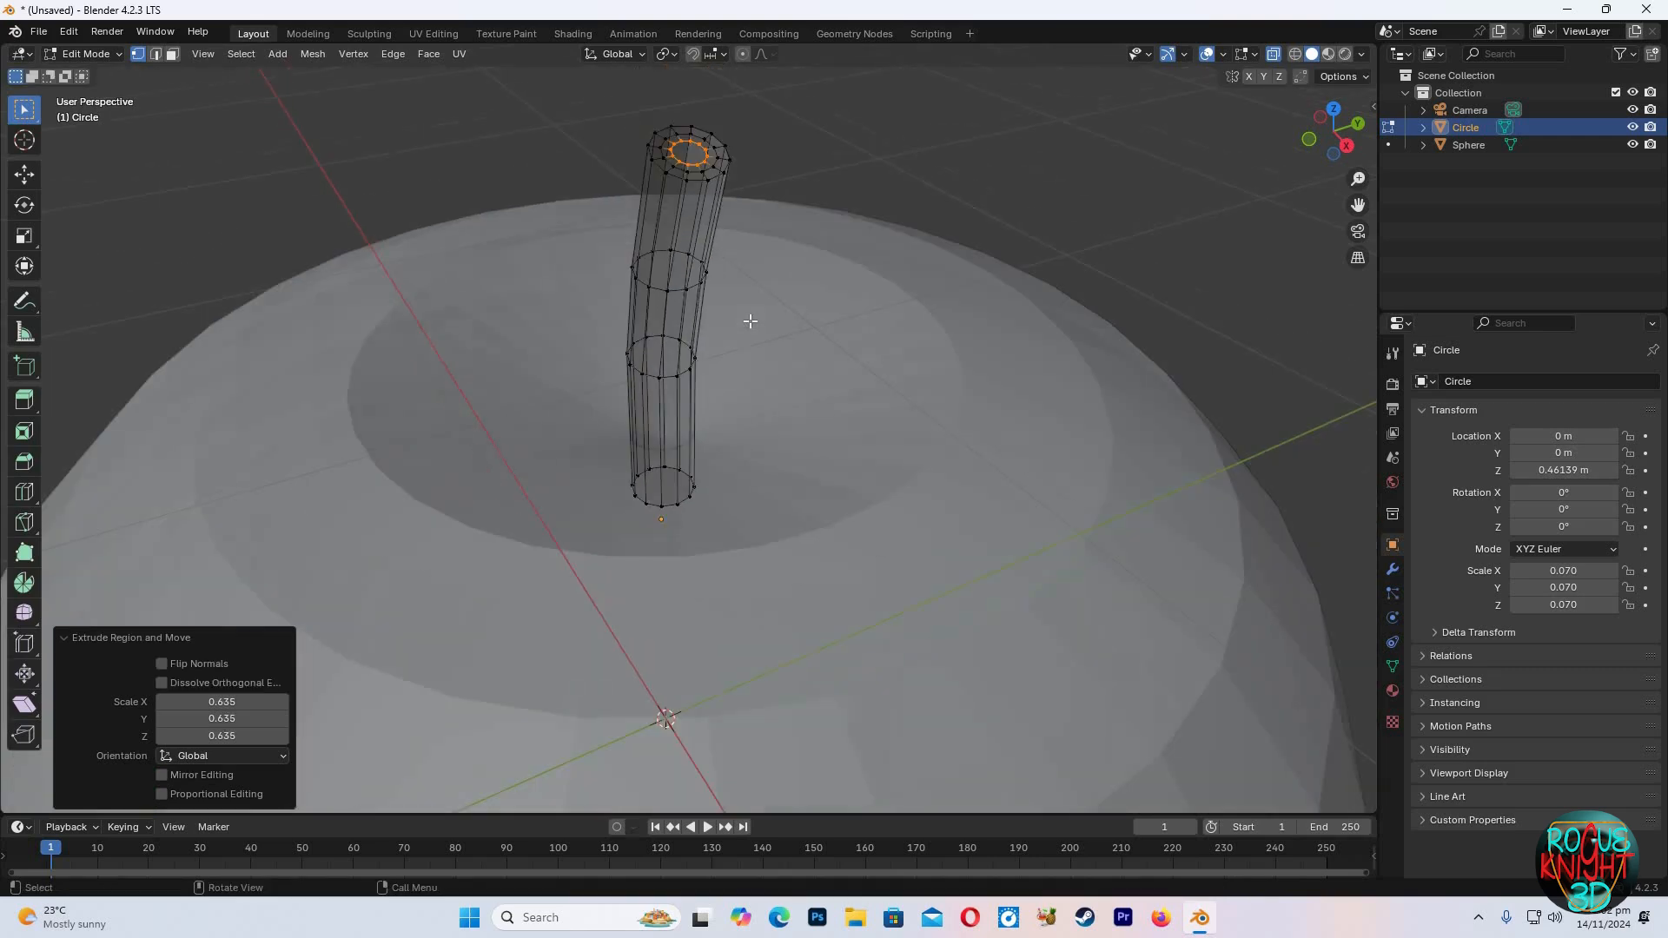
key("m")
left_click(749, 320)
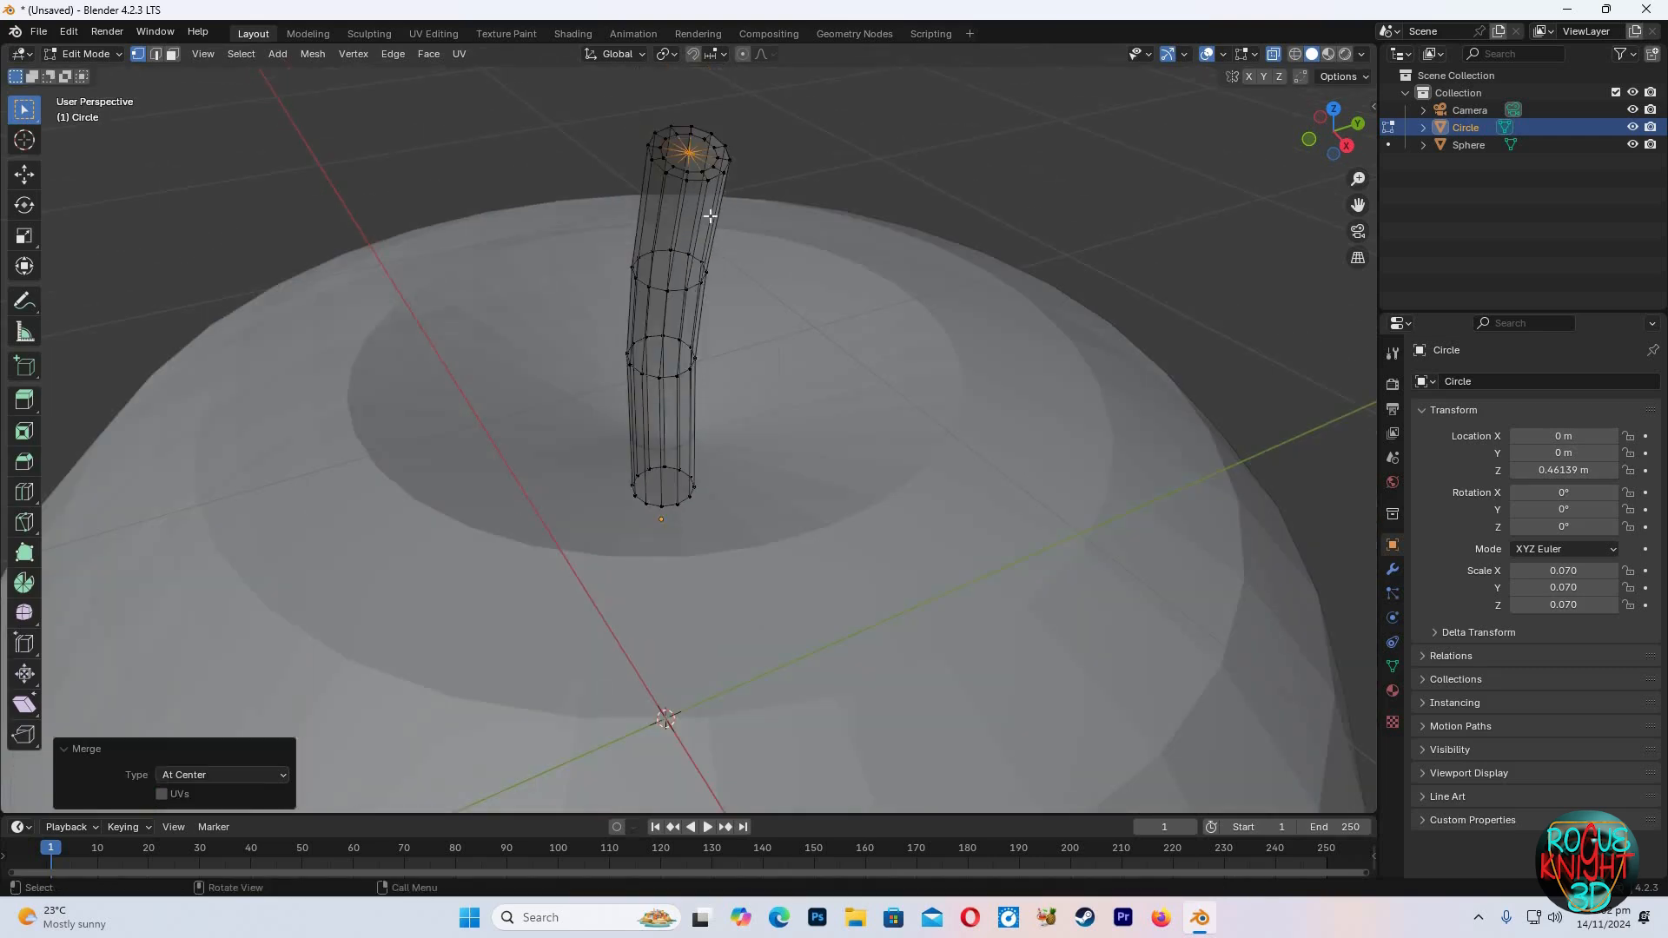
Turn off X-ray, select the apple sphere and shade it smooth
key("Tab")
scroll(1170, 163, "down", 2)
key("Tab")
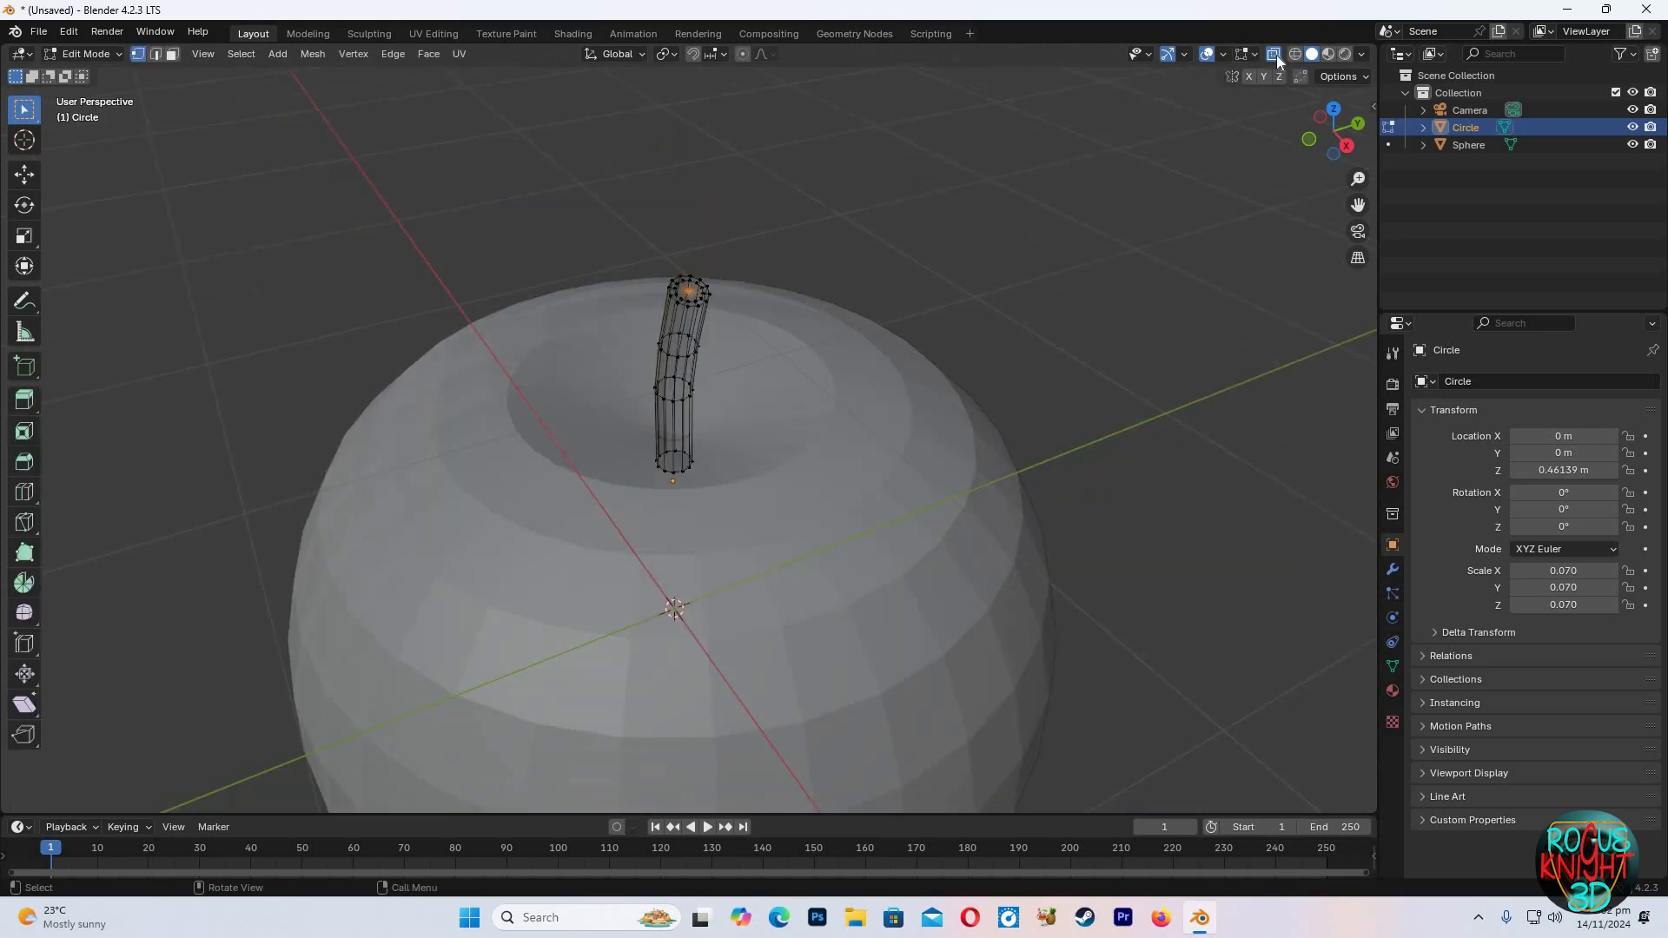
key("alt+z")
scroll(932, 331, "down", 2)
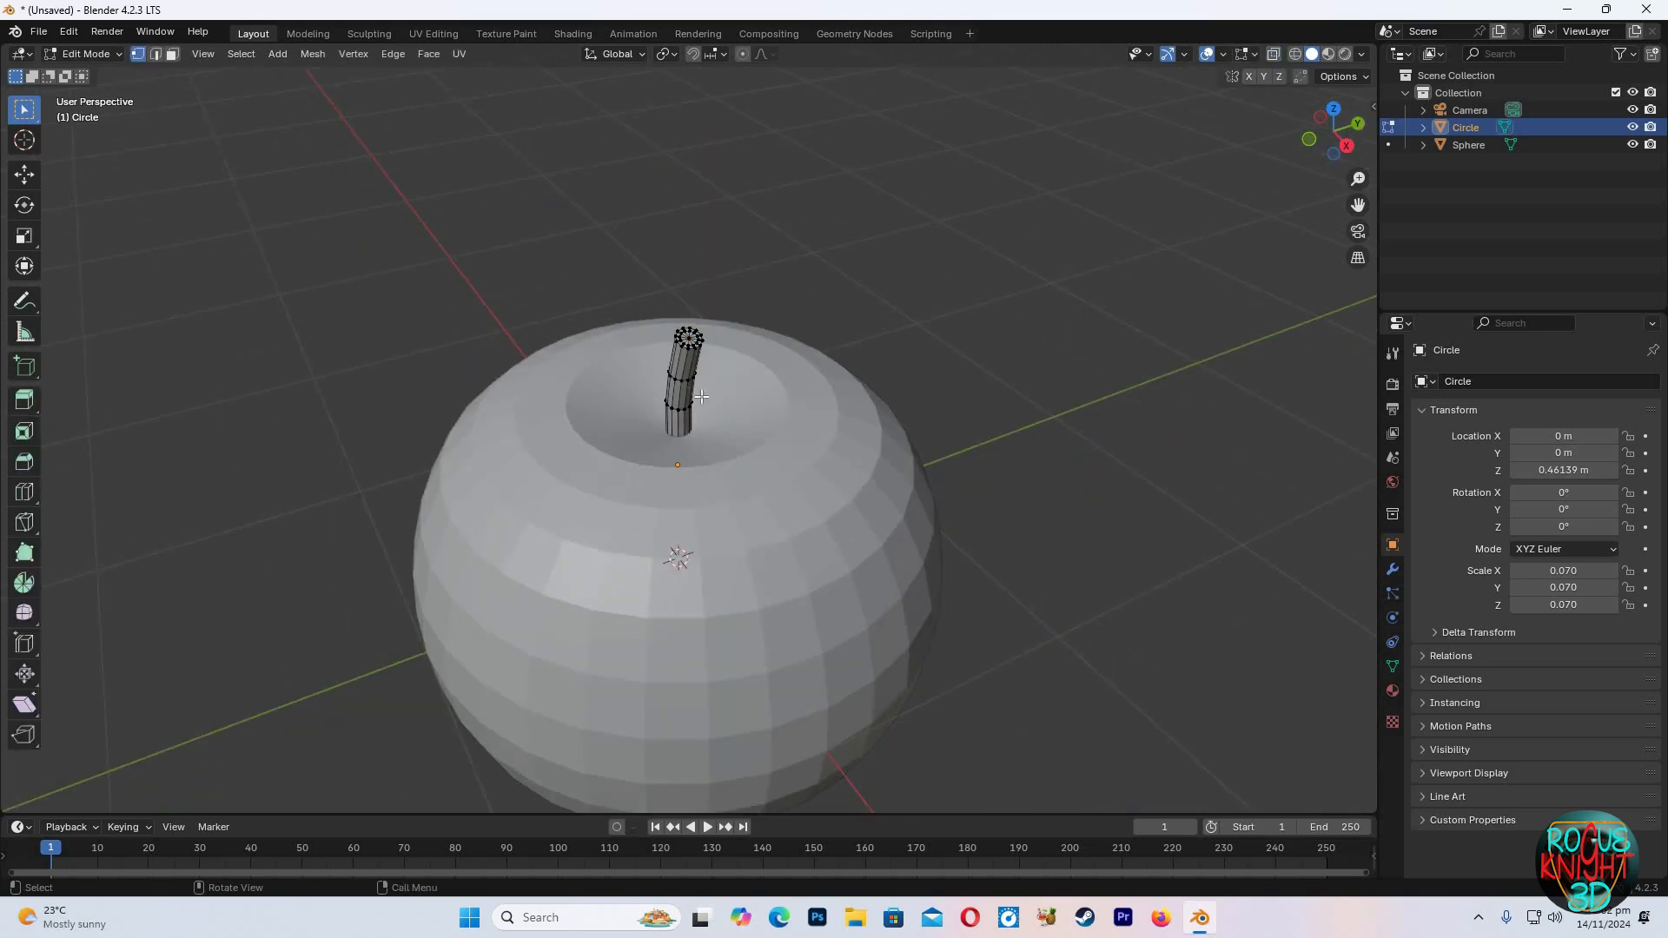
key("Tab")
left_click(1468, 145)
scroll(1314, 155, "down", 1)
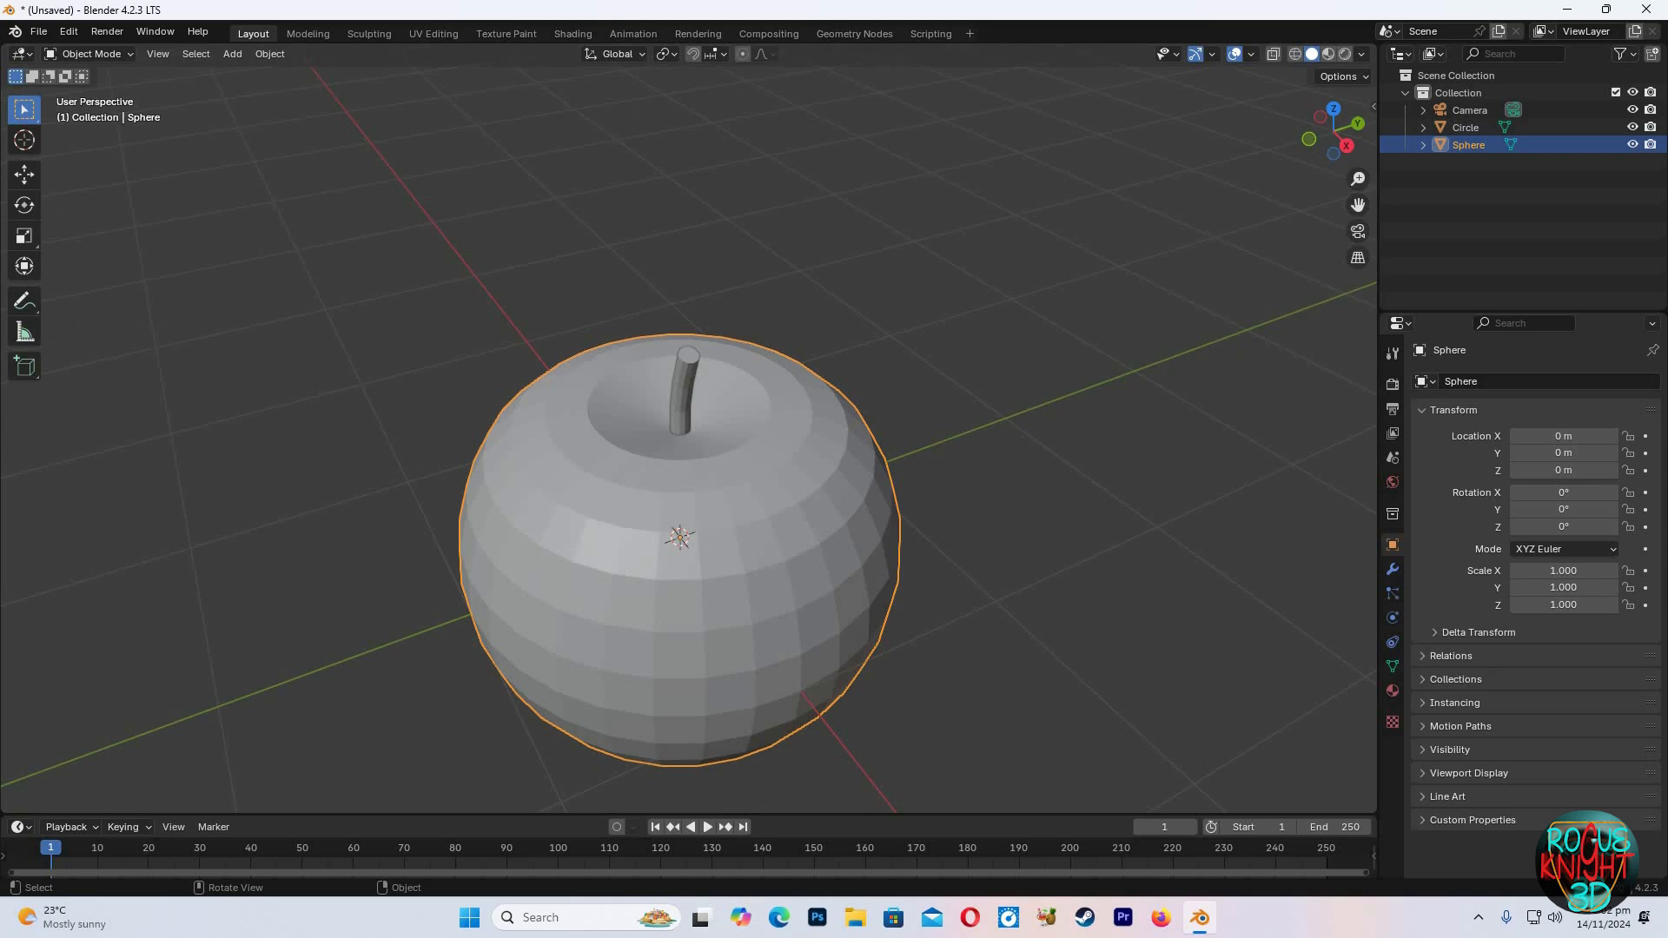
left_click_drag(1320, 144, 710, 487)
right_click(711, 488)
left_click(708, 480)
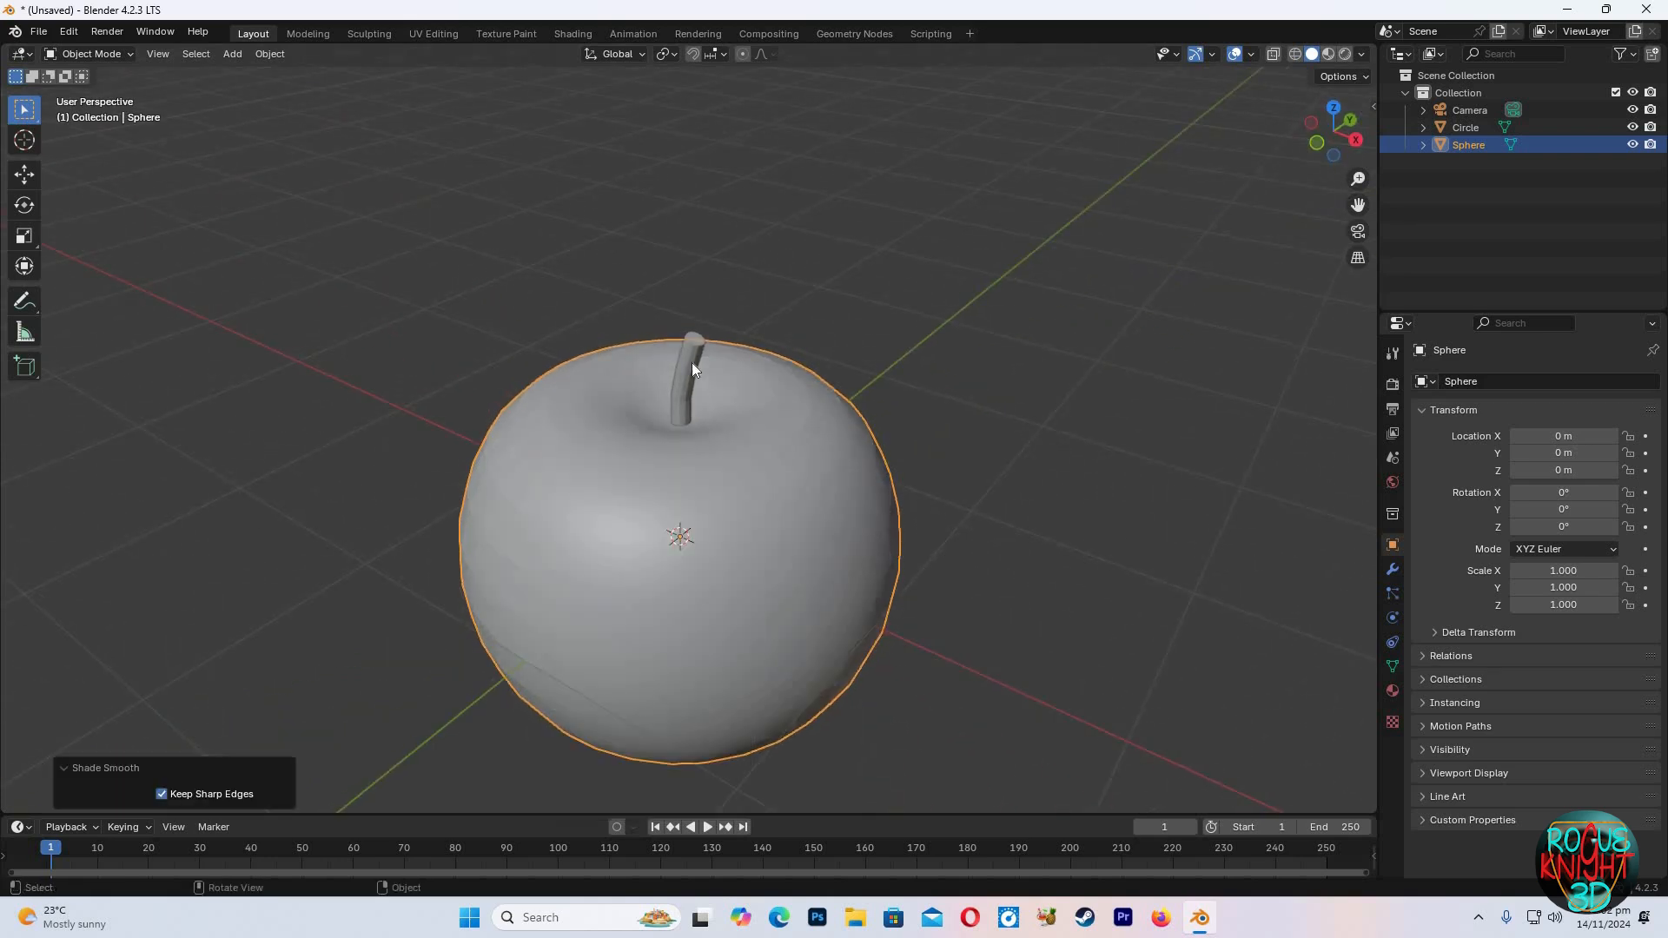
Select the stem and shade it smooth
left_click(695, 365)
right_click(698, 366)
left_click(705, 365)
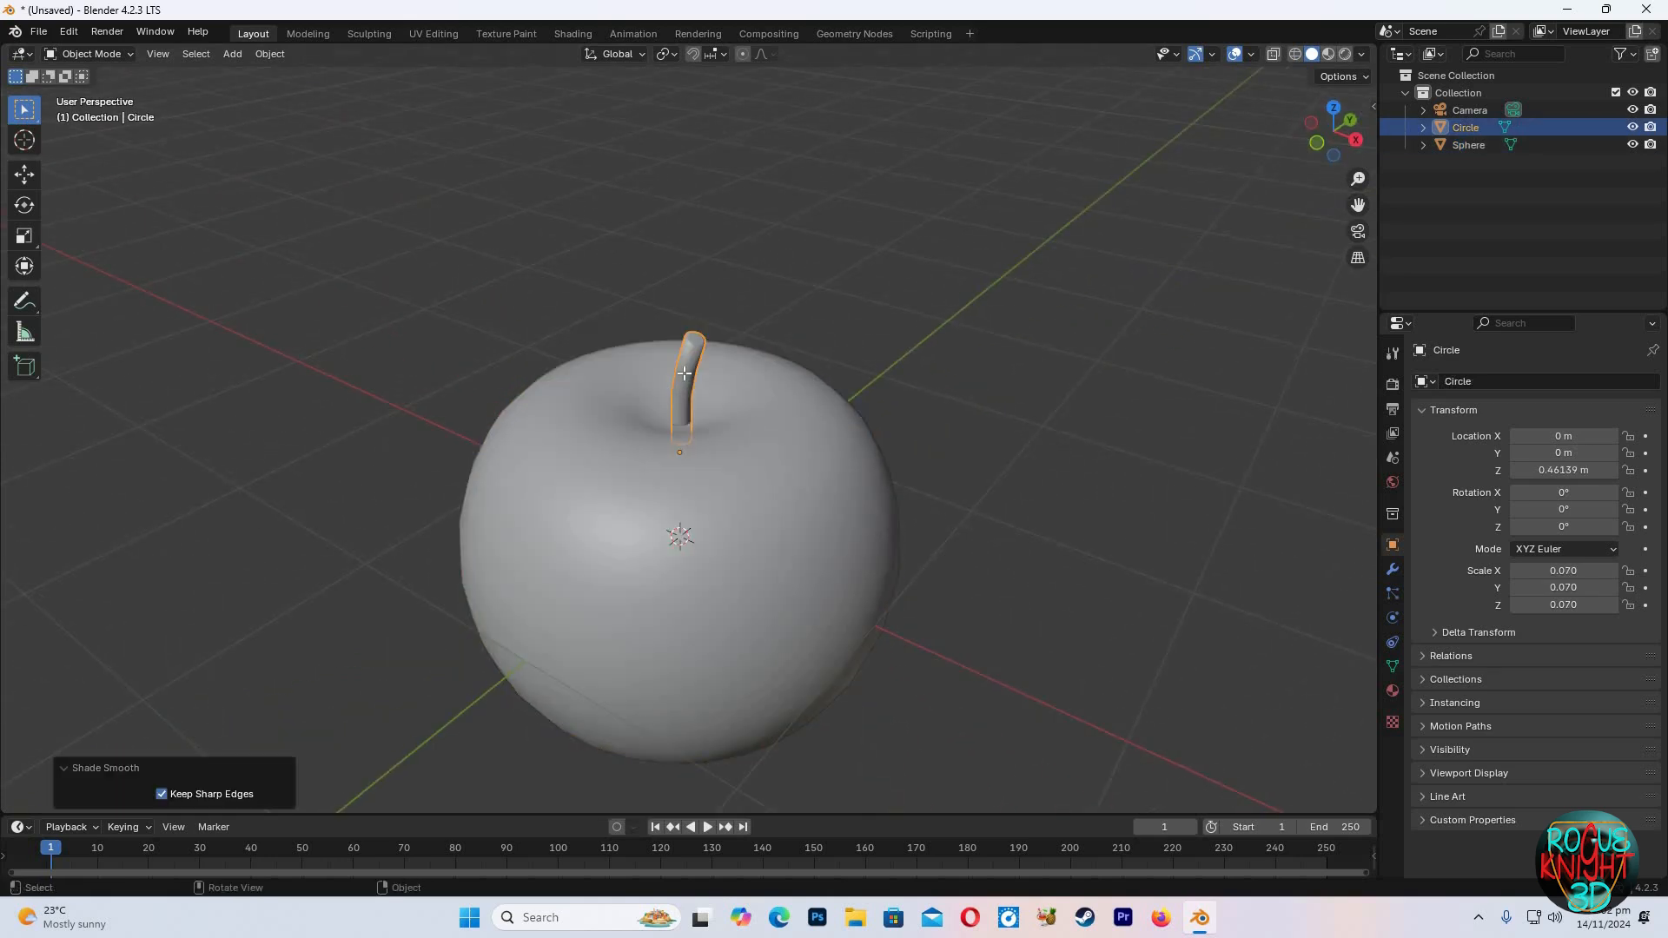
Add a loop cut near the top of the stem, sliding it toward the tip
key("Tab")
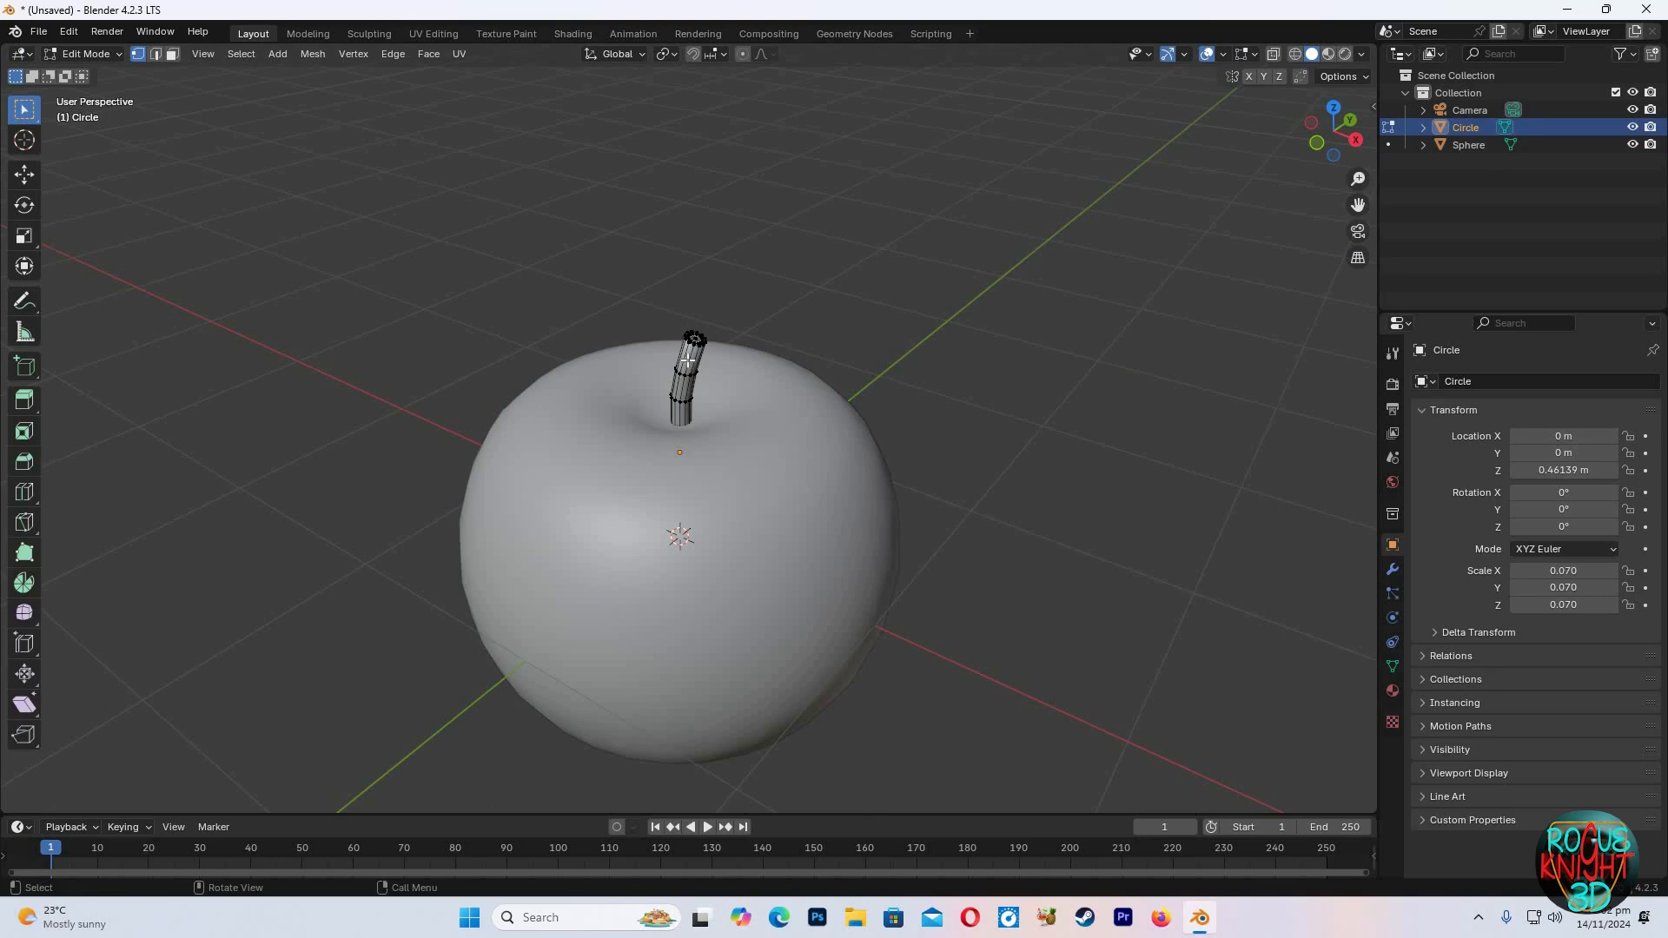
scroll(677, 294, "up", 3)
key("ctrl+r")
left_click(694, 300)
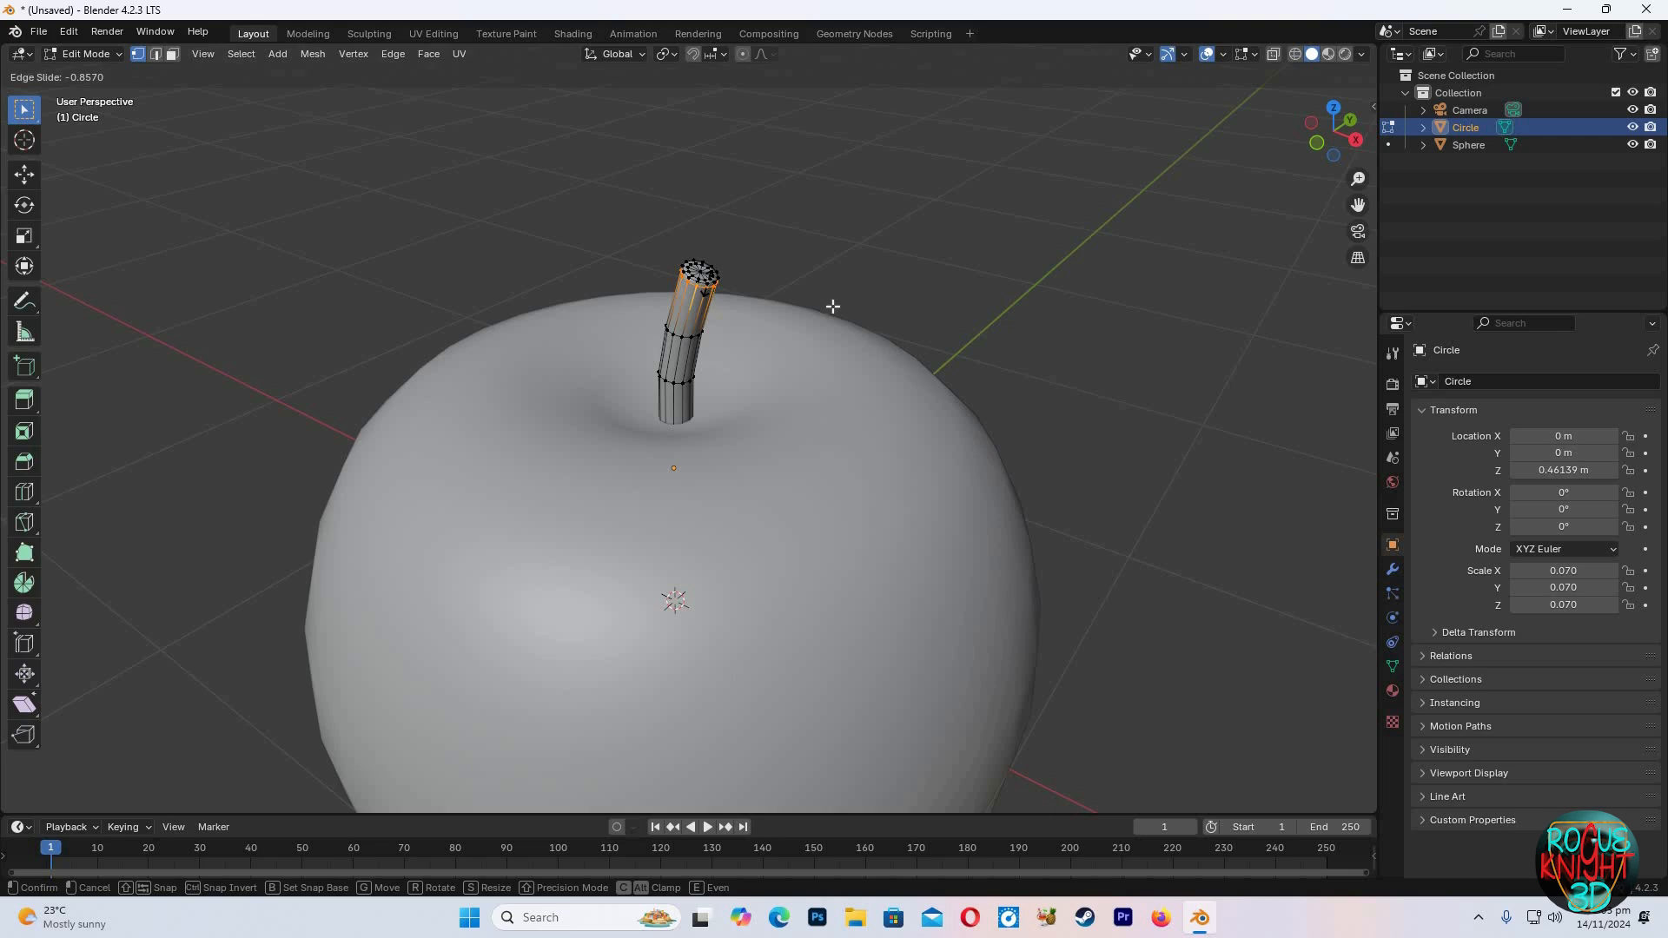
left_click(1077, 335)
key("Tab")
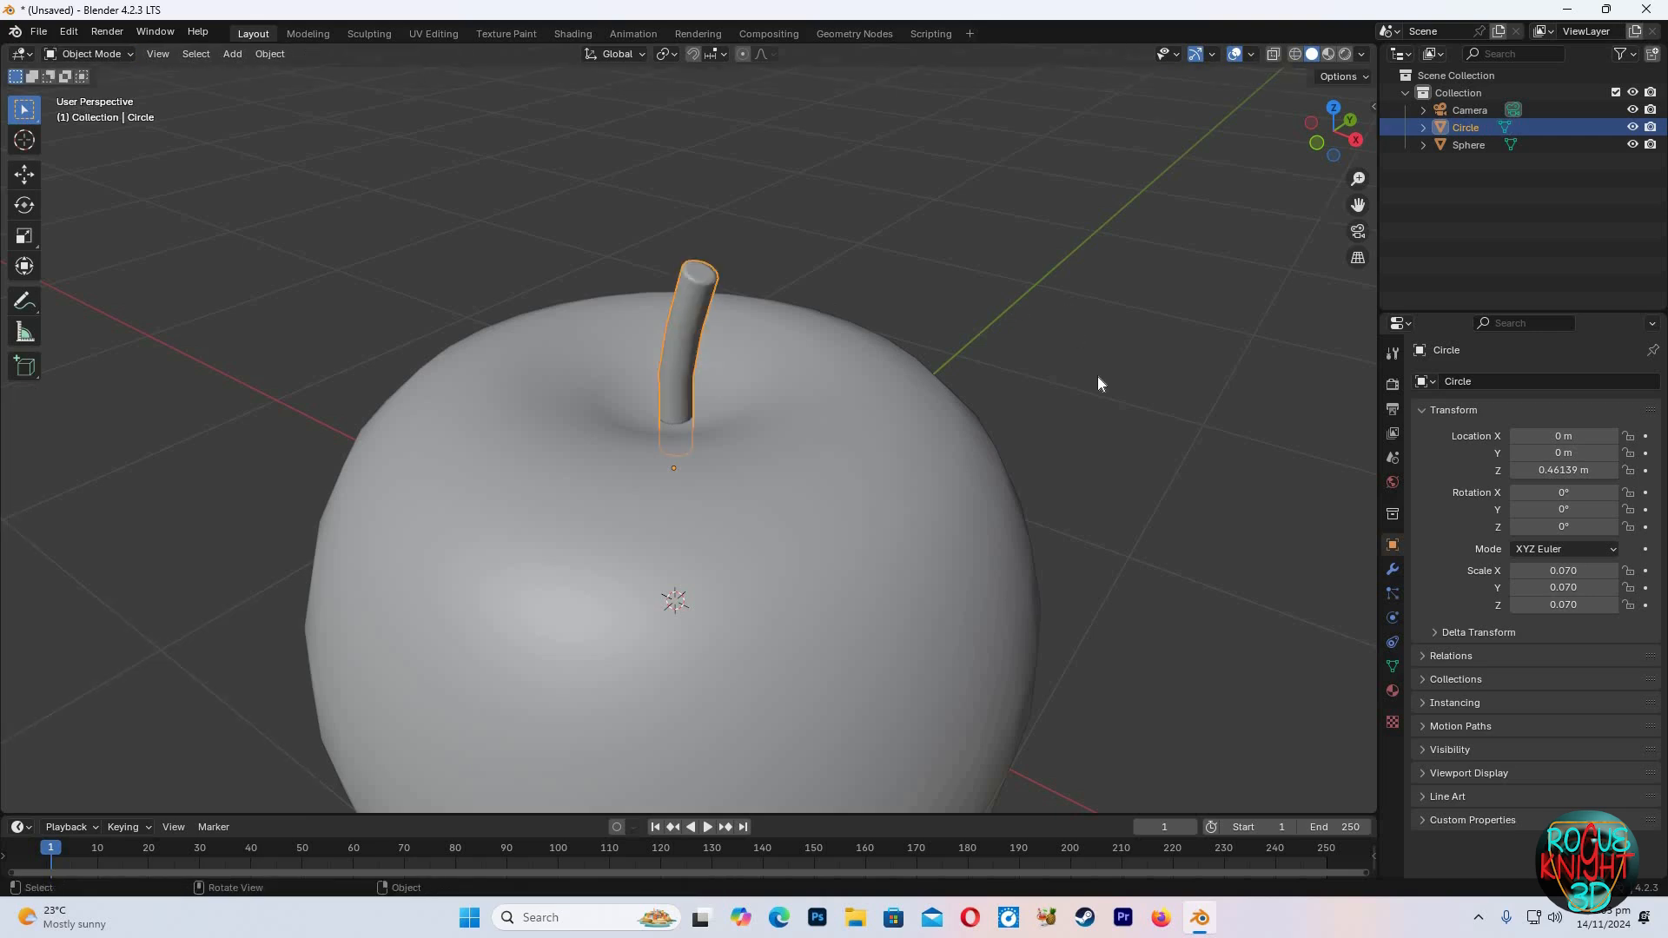
Parent the stem to the apple sphere as Object
scroll(1098, 378, "down", 5)
left_click(1021, 405)
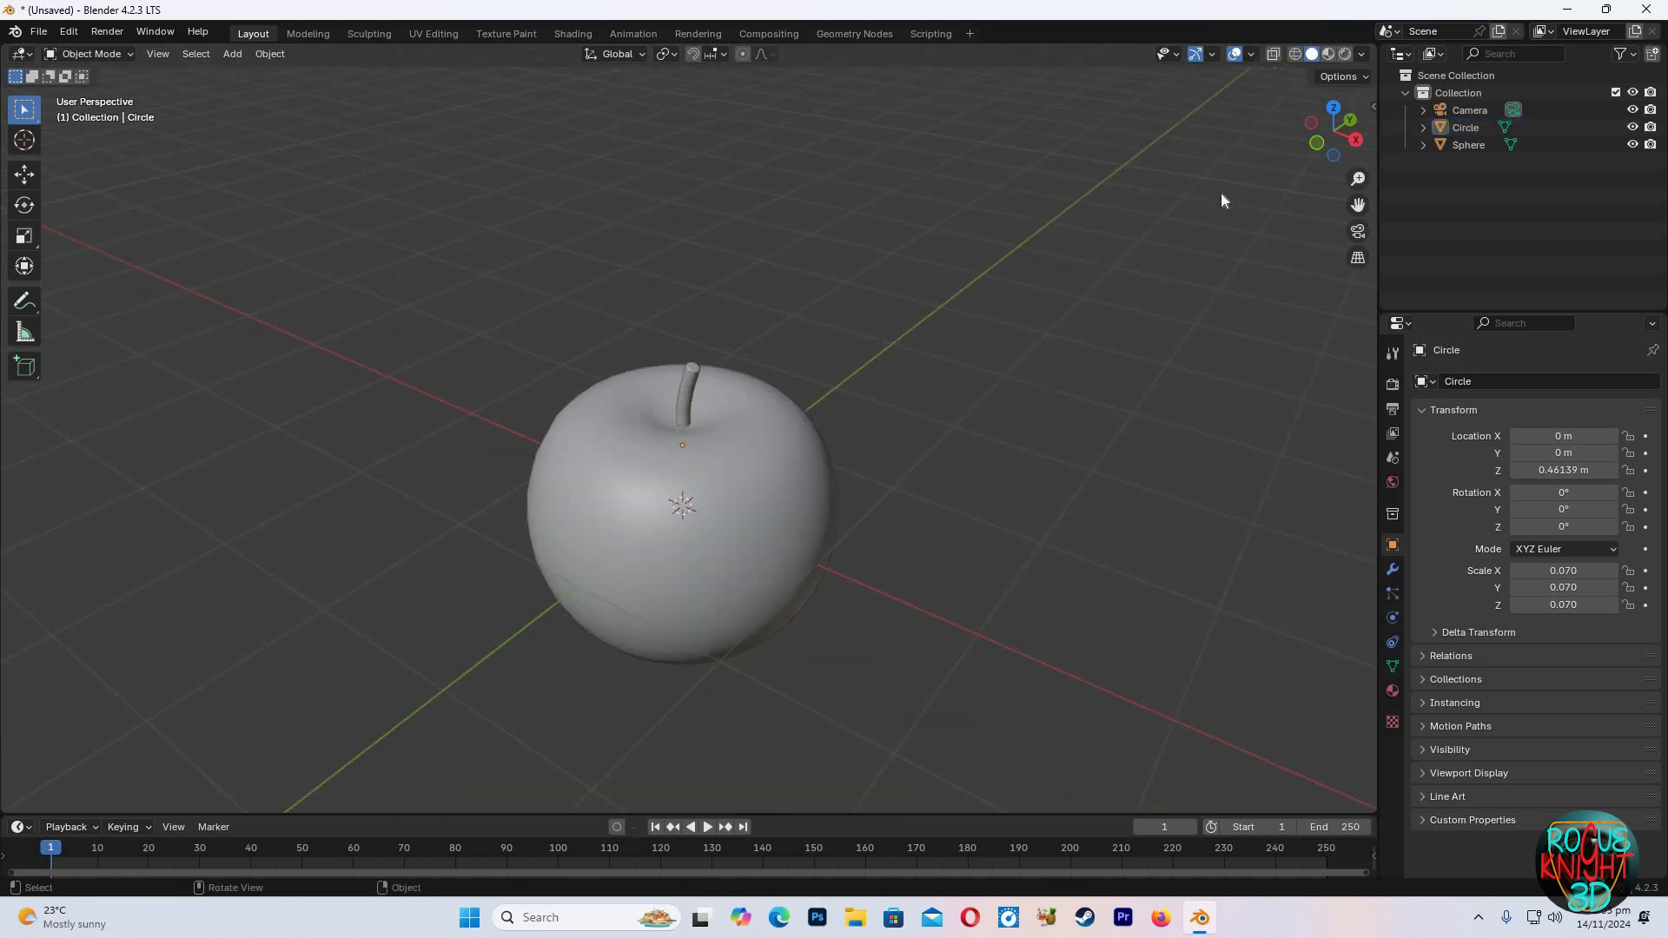
scroll(1046, 357, "down", 2)
middle_click_drag(587, 452, 660, 424)
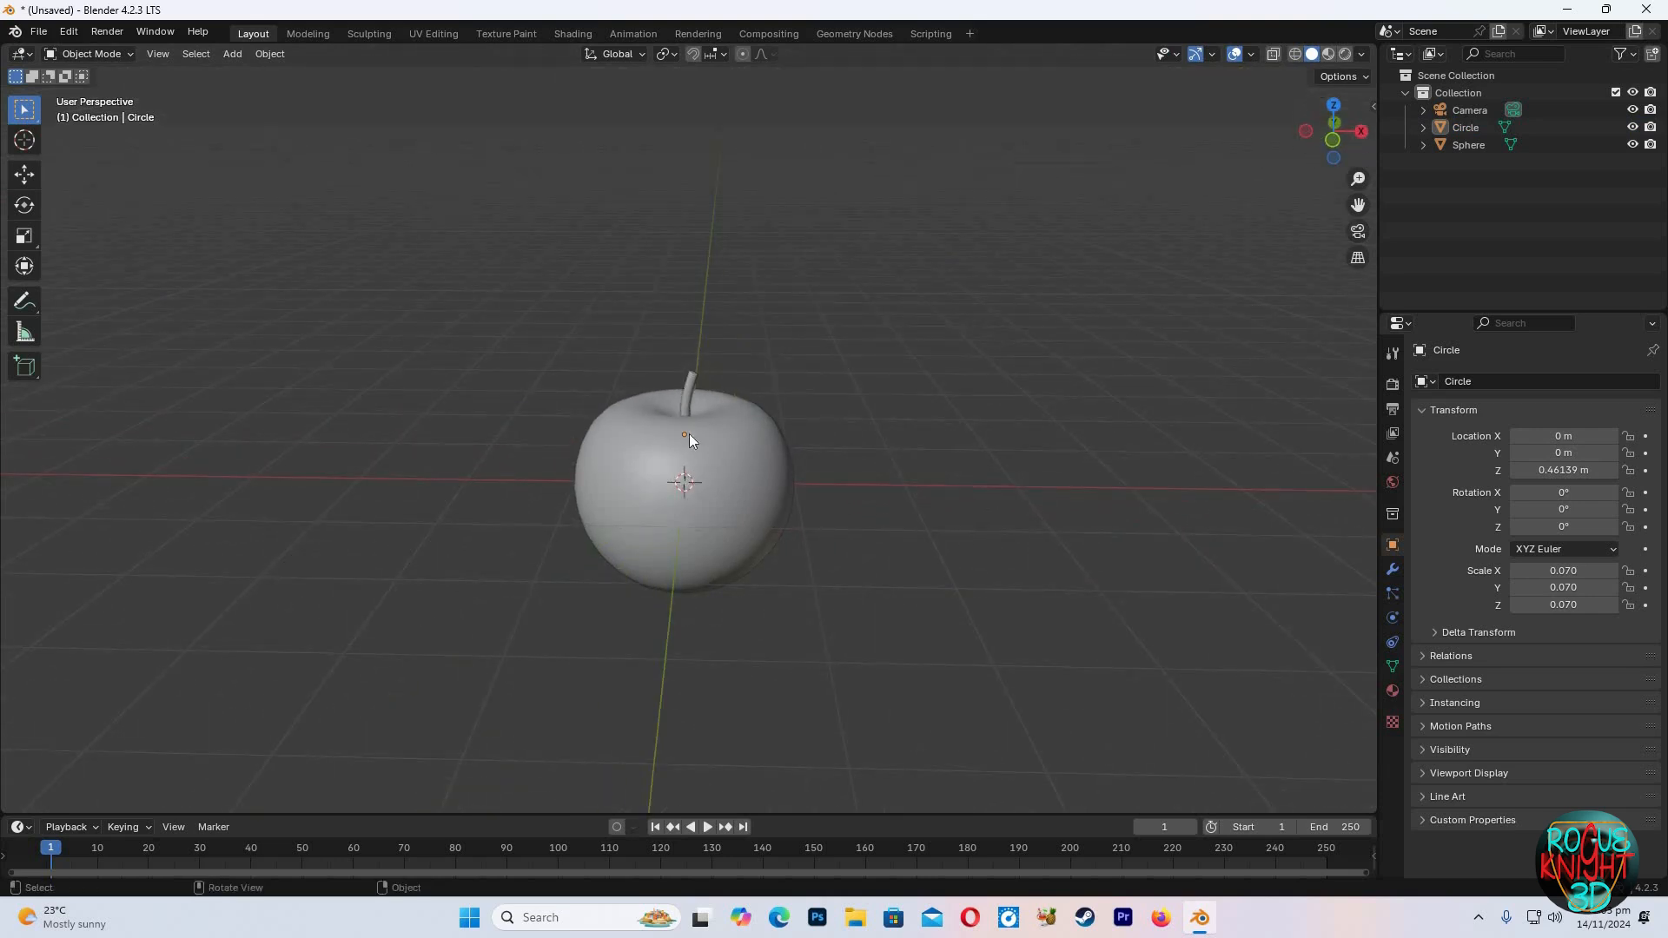
left_click(687, 408)
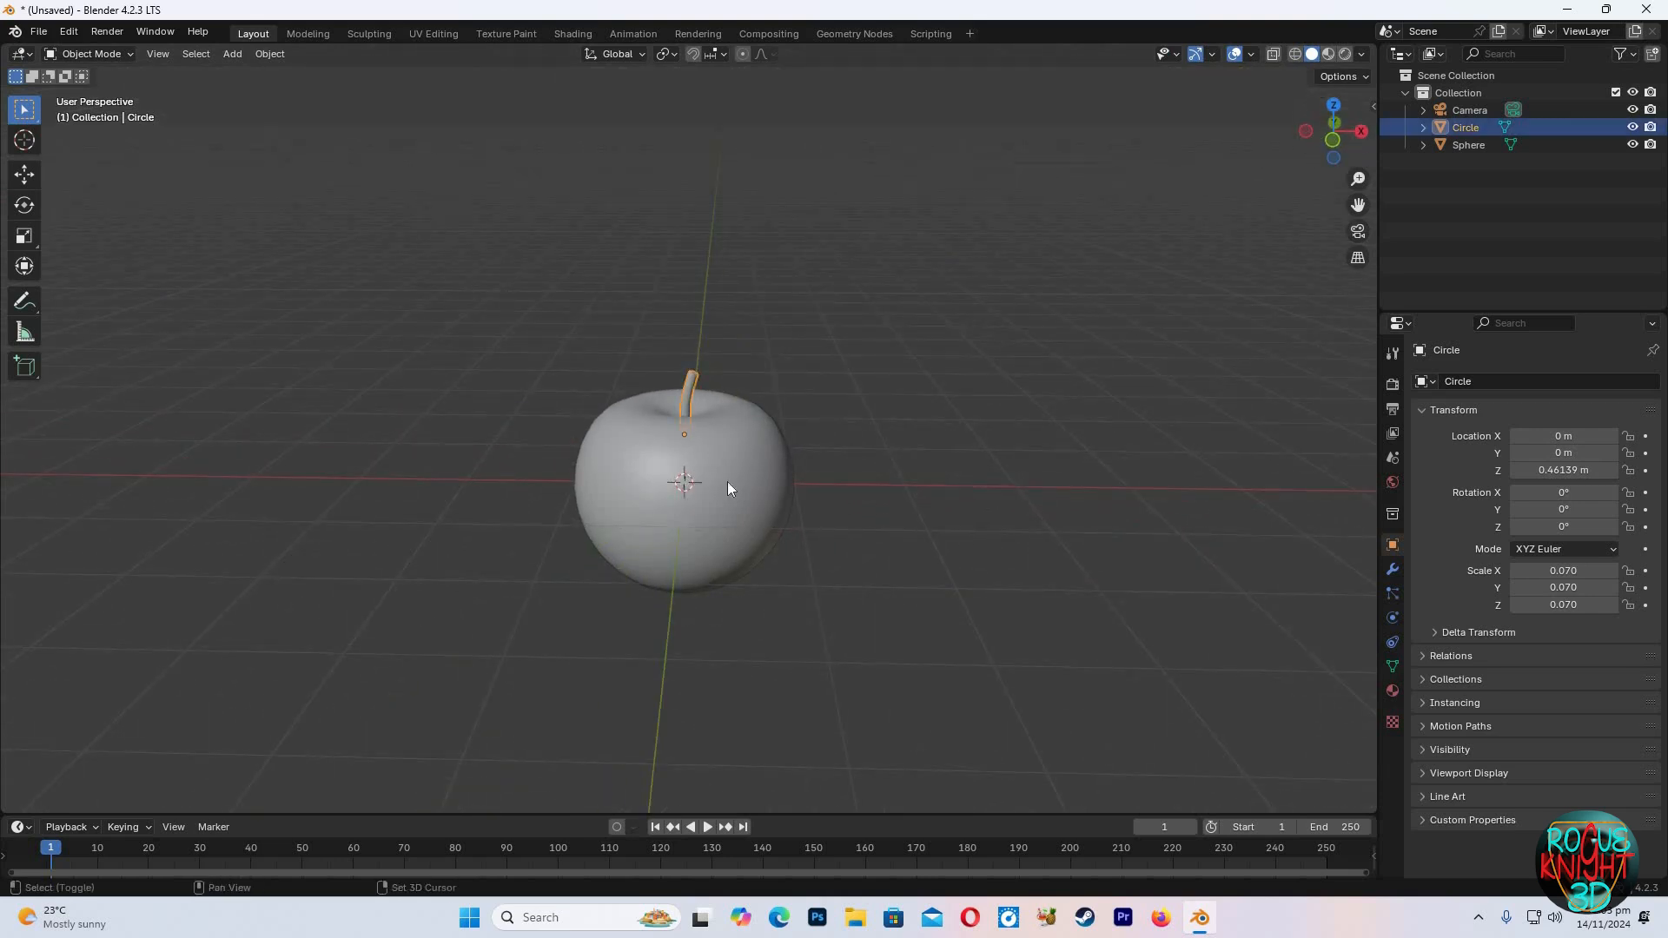
left_click(728, 487, "shift")
key("ctrl+p")
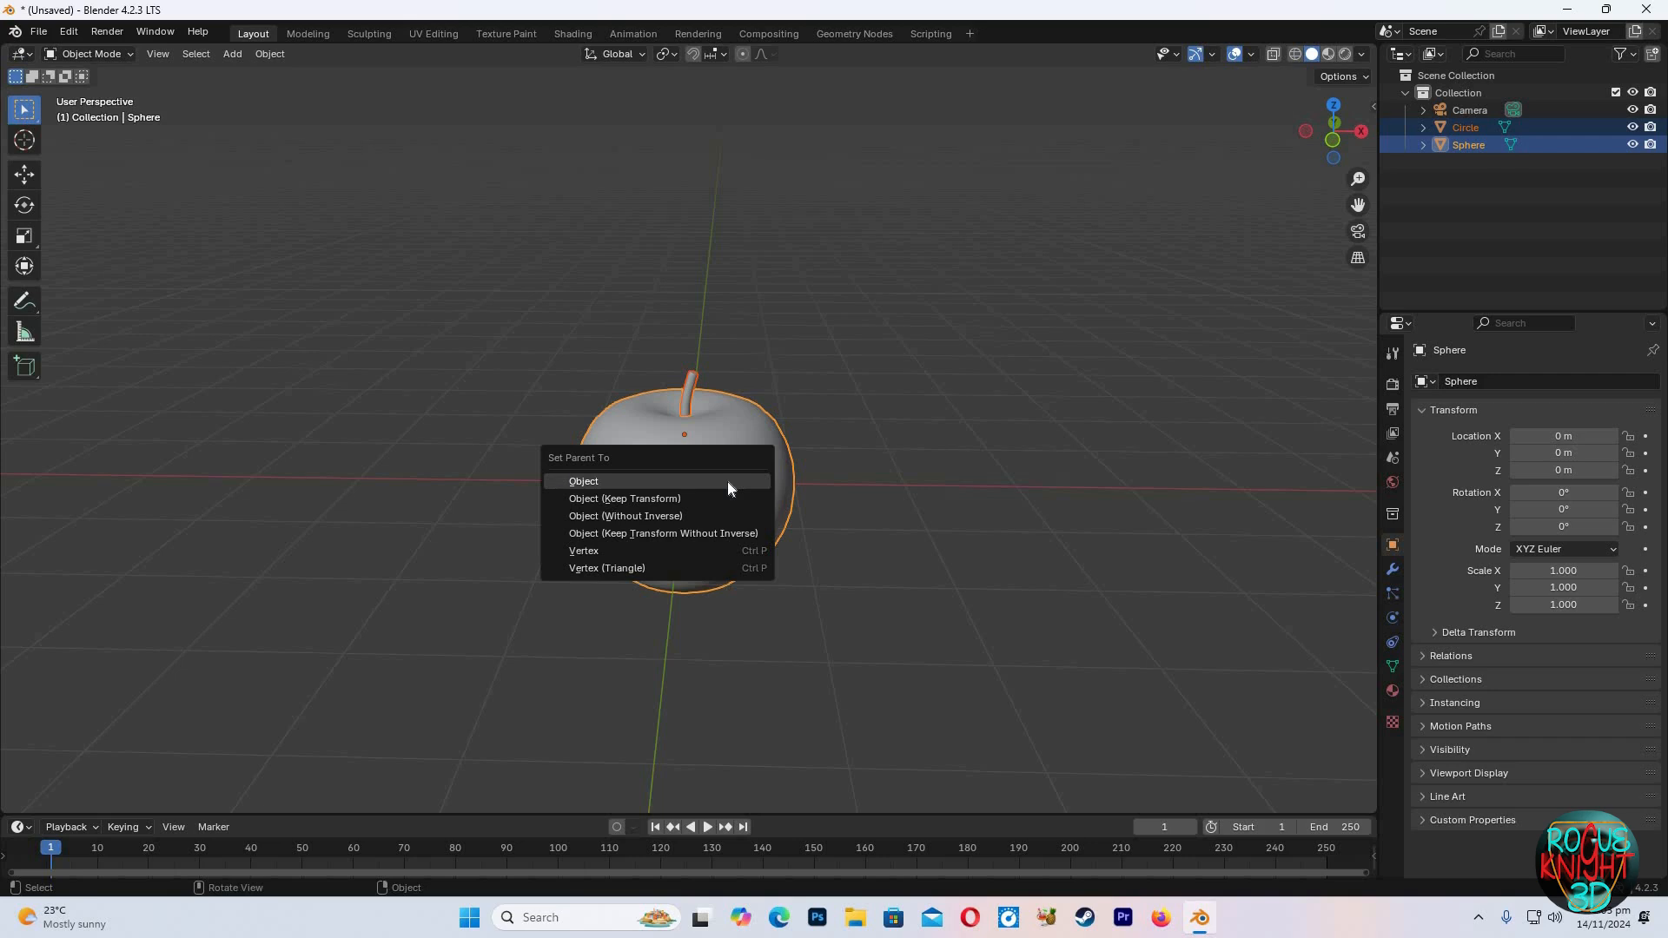
left_click(727, 481)
left_click(728, 475)
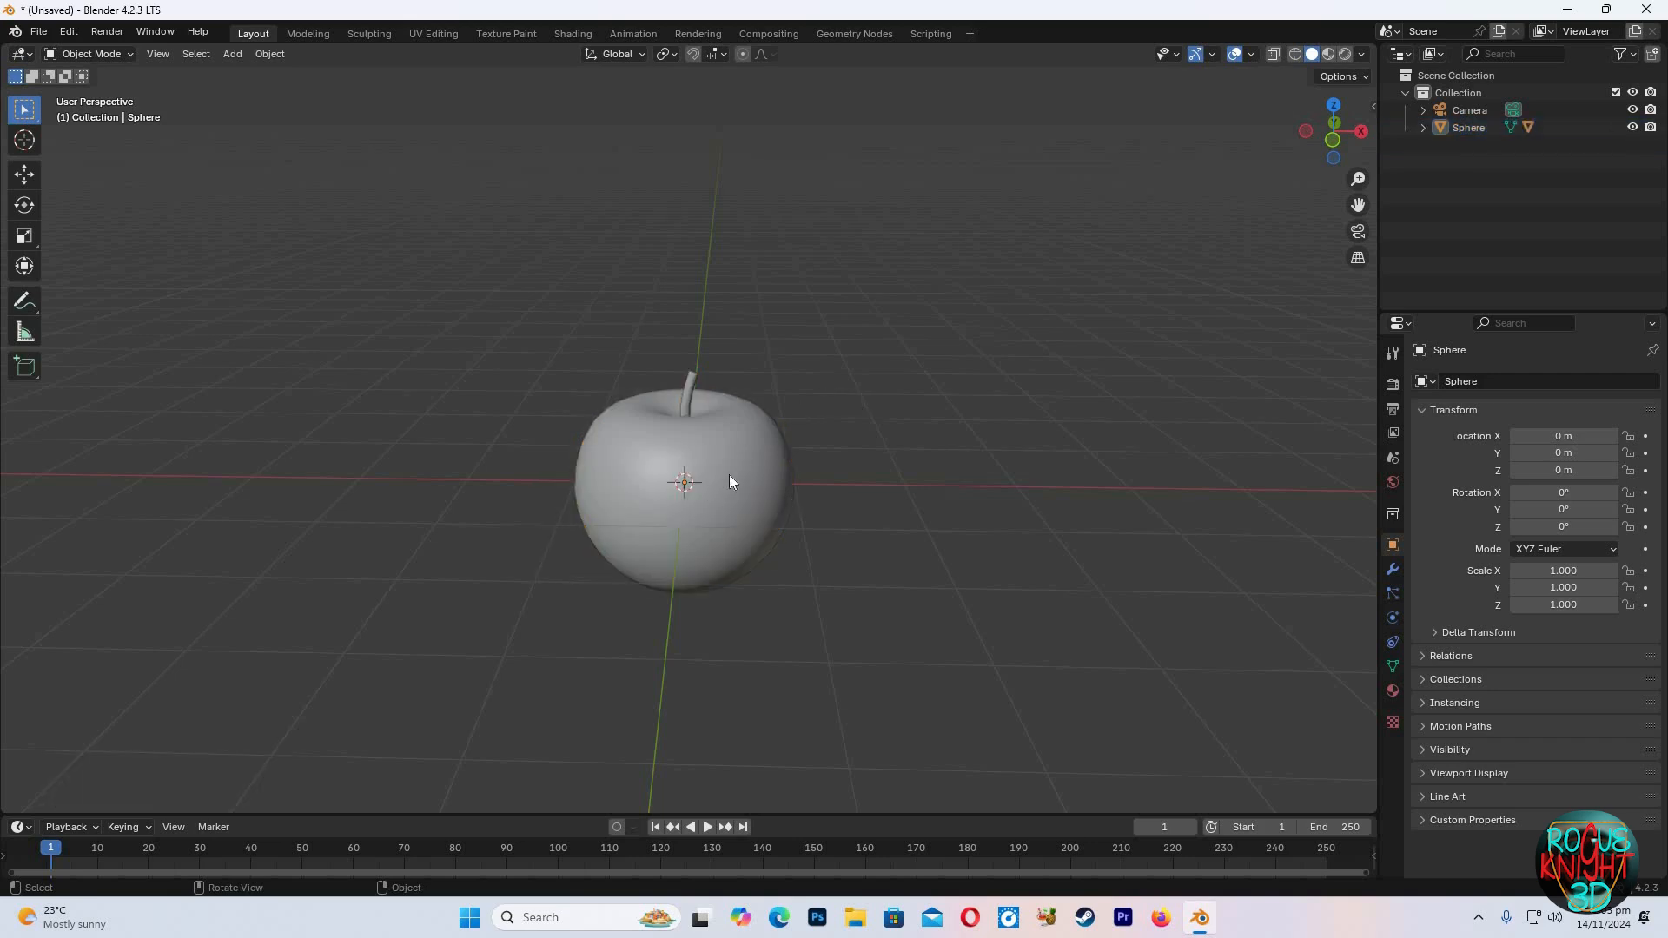
Switch to the Shading workspace and create a new material for the apple
left_click(574, 34)
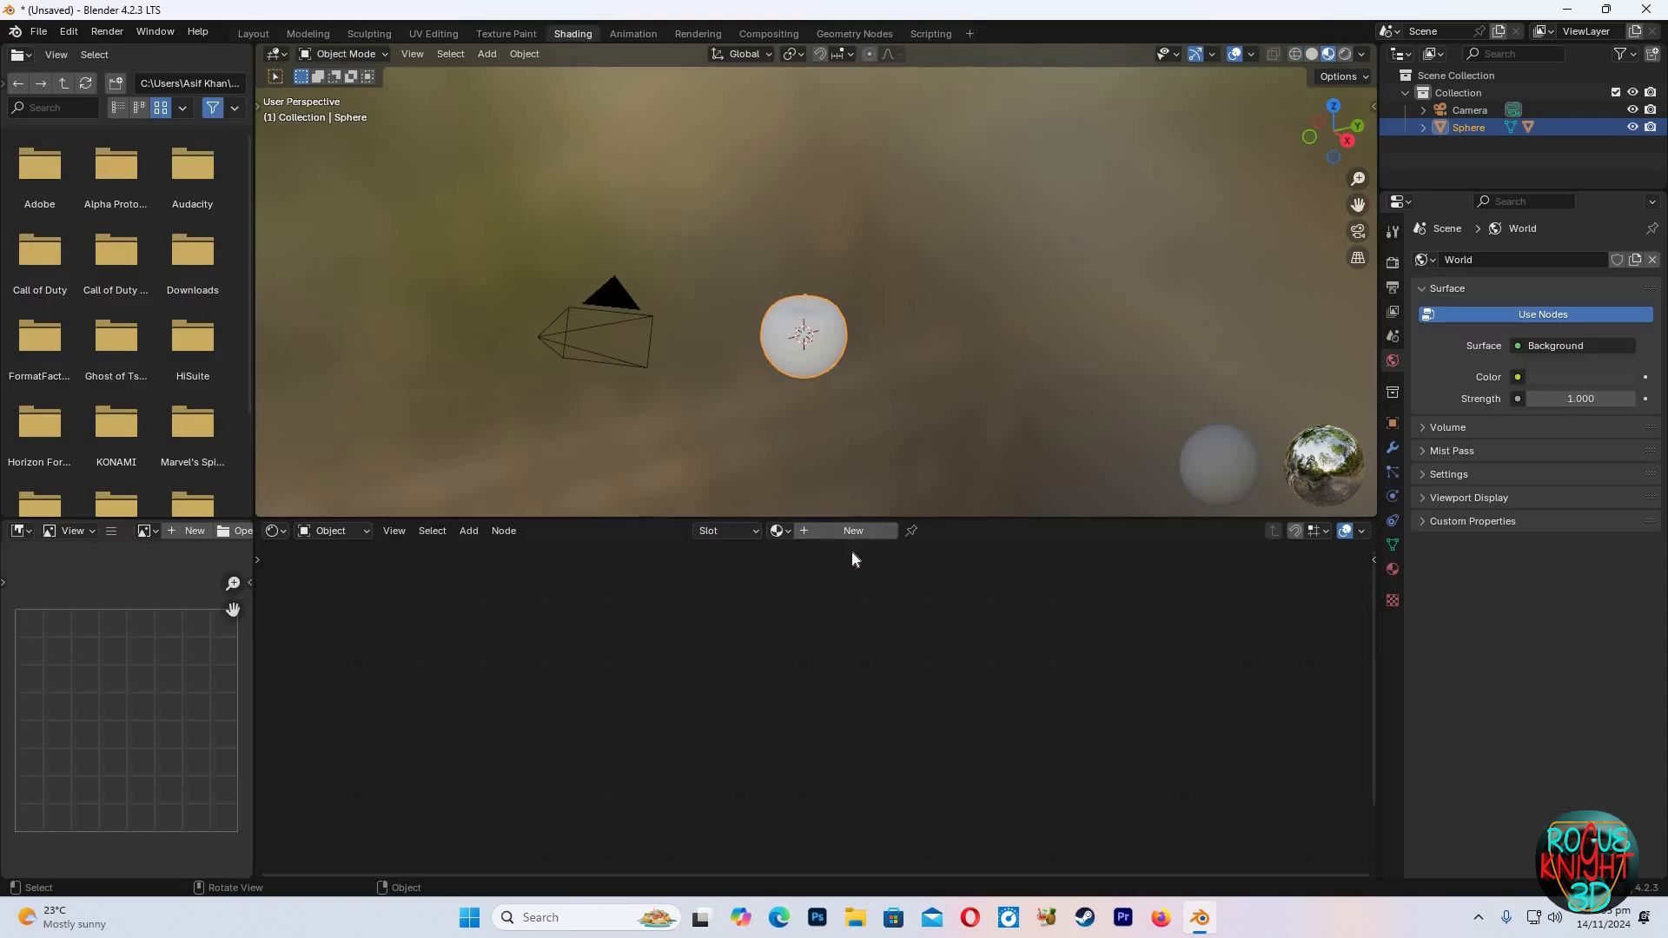
left_click(853, 531)
scroll(877, 656, "up", 2)
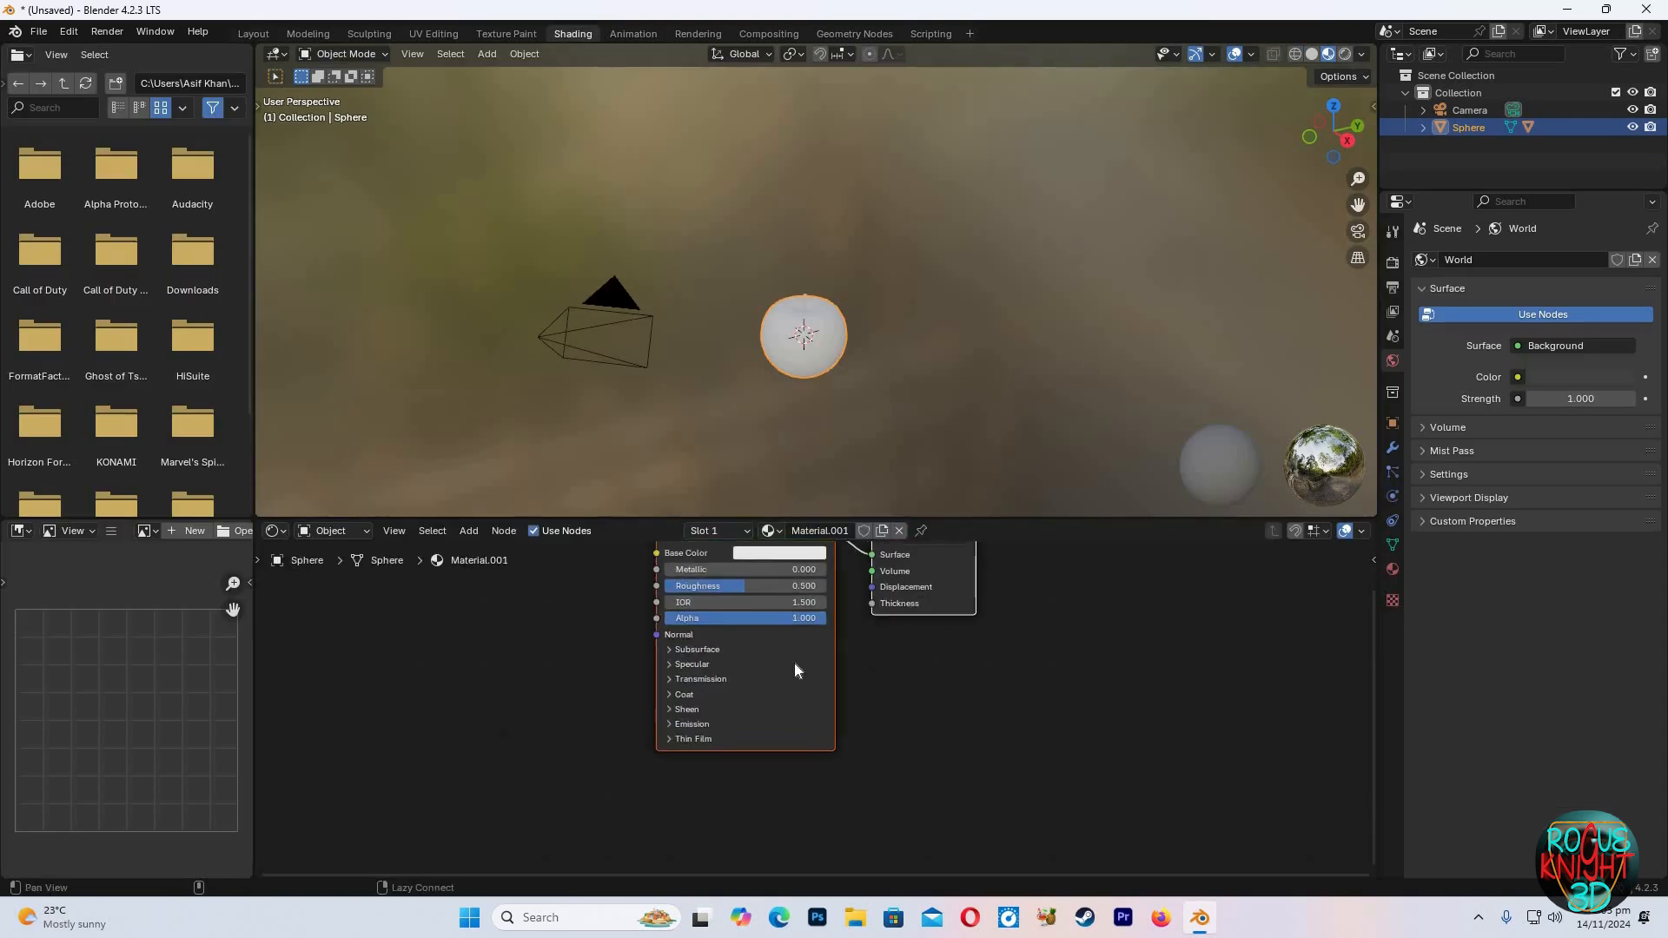
Load the food_0006 color, height, normal_directx and roughness textures onto the Principled BSDF with Principled Texture Setup
left_click(806, 629)
key("ctrl+shift+t")
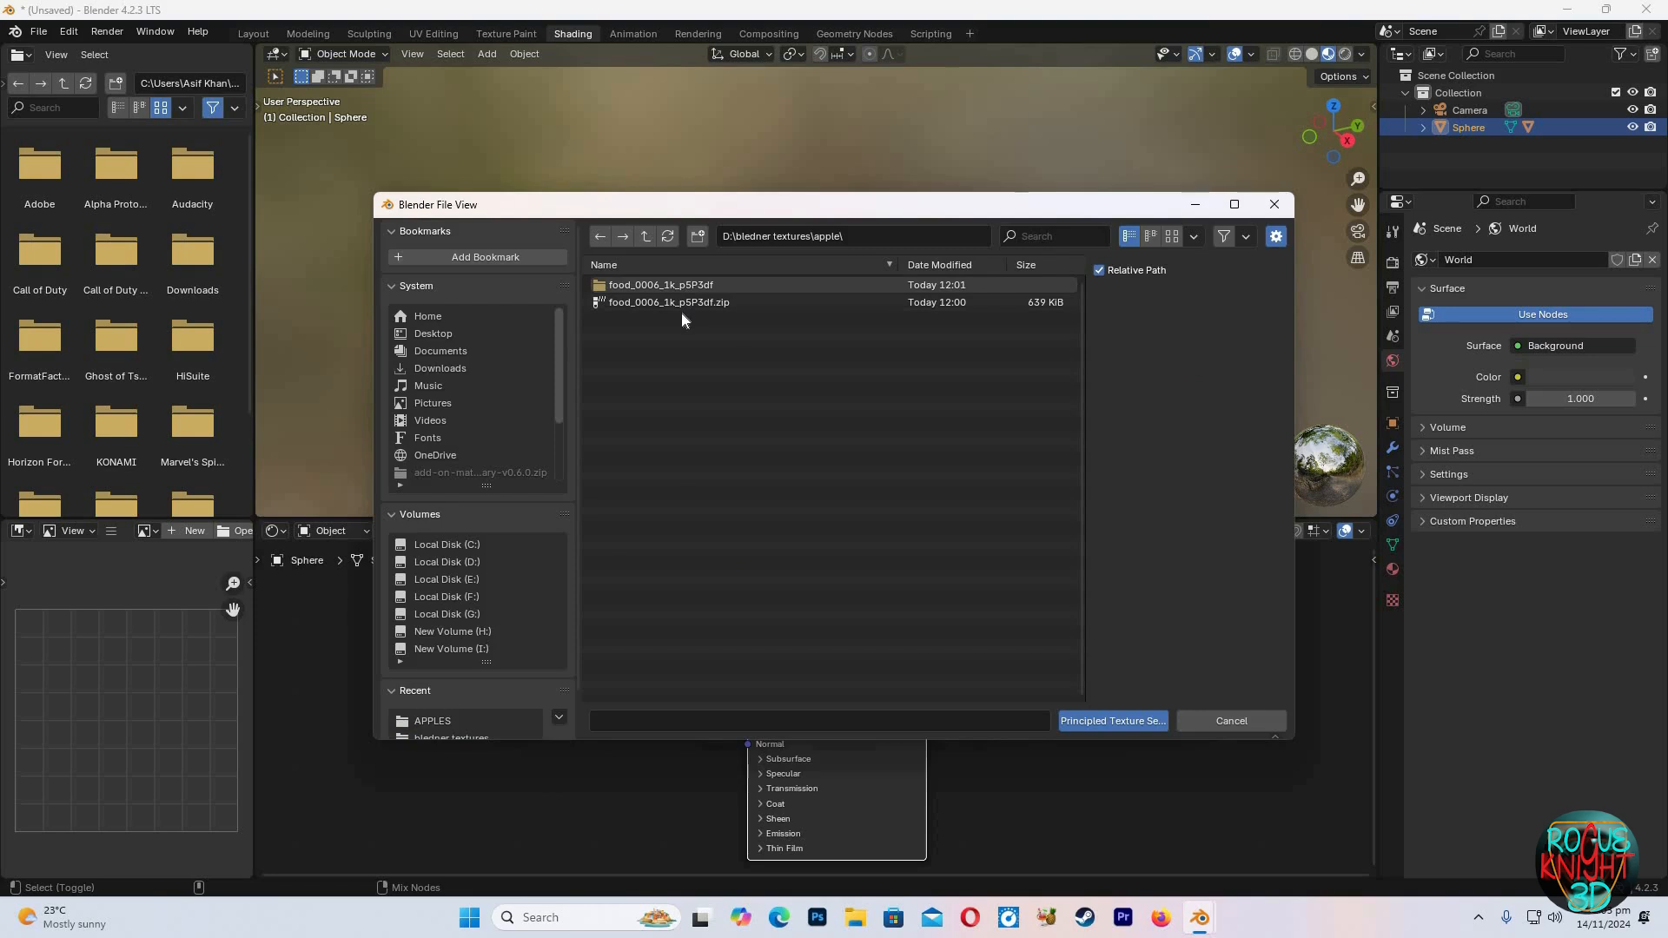
double_click(680, 292)
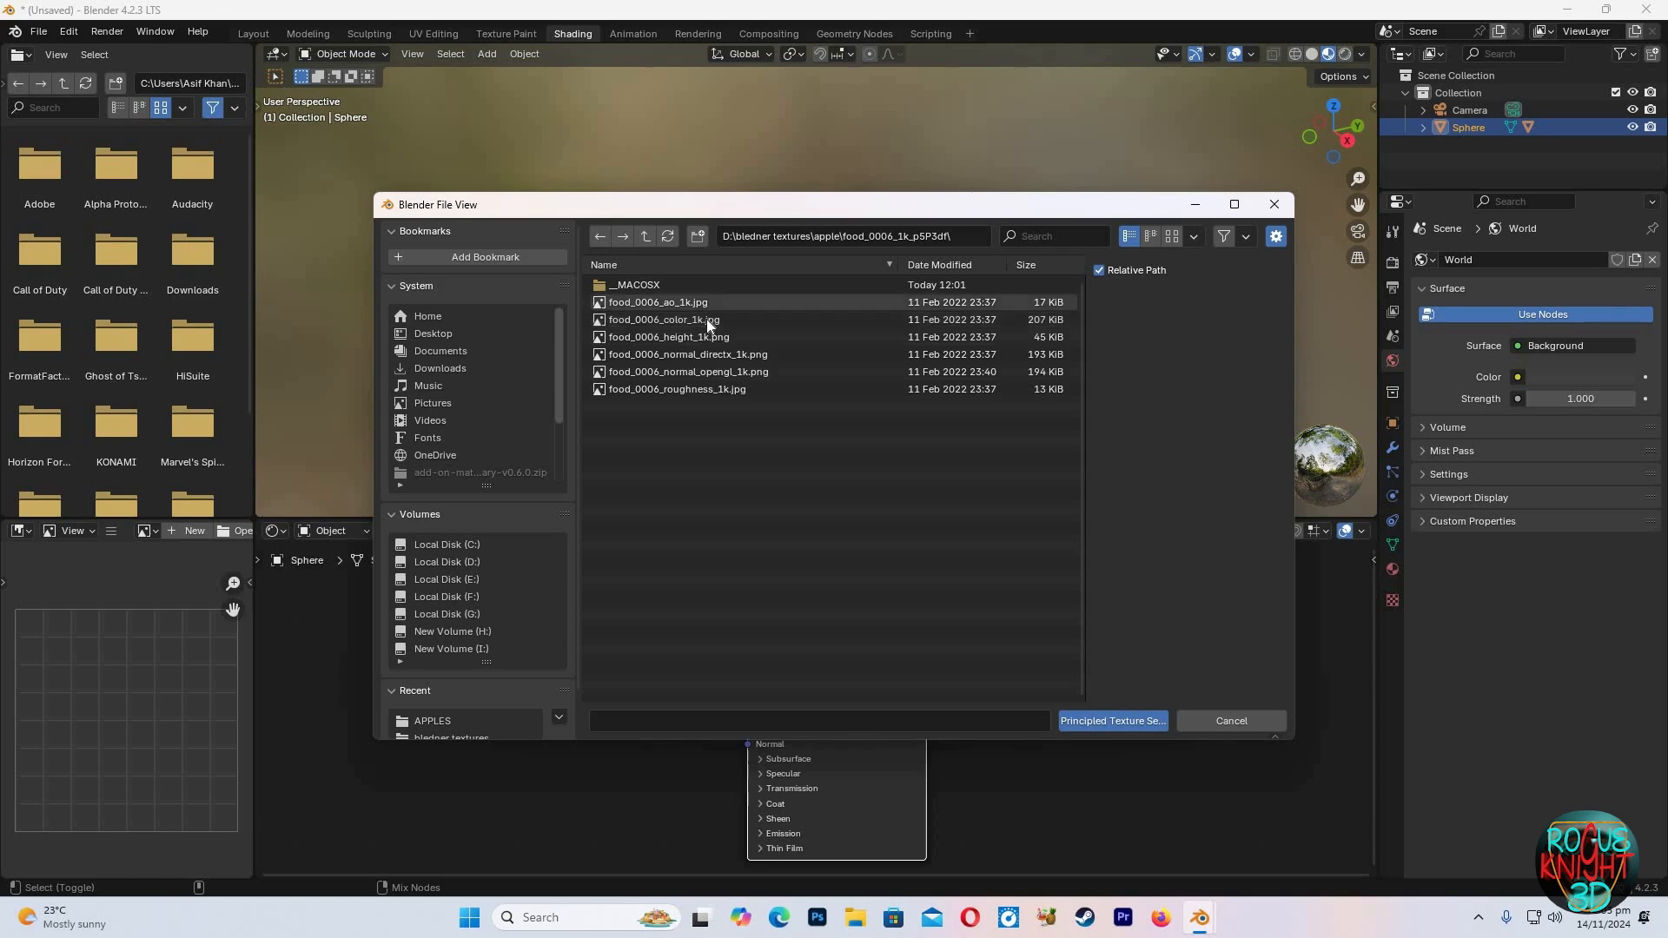
left_click(714, 321)
left_click(718, 337, "ctrl")
left_click(722, 356, "ctrl")
left_click(728, 388, "ctrl")
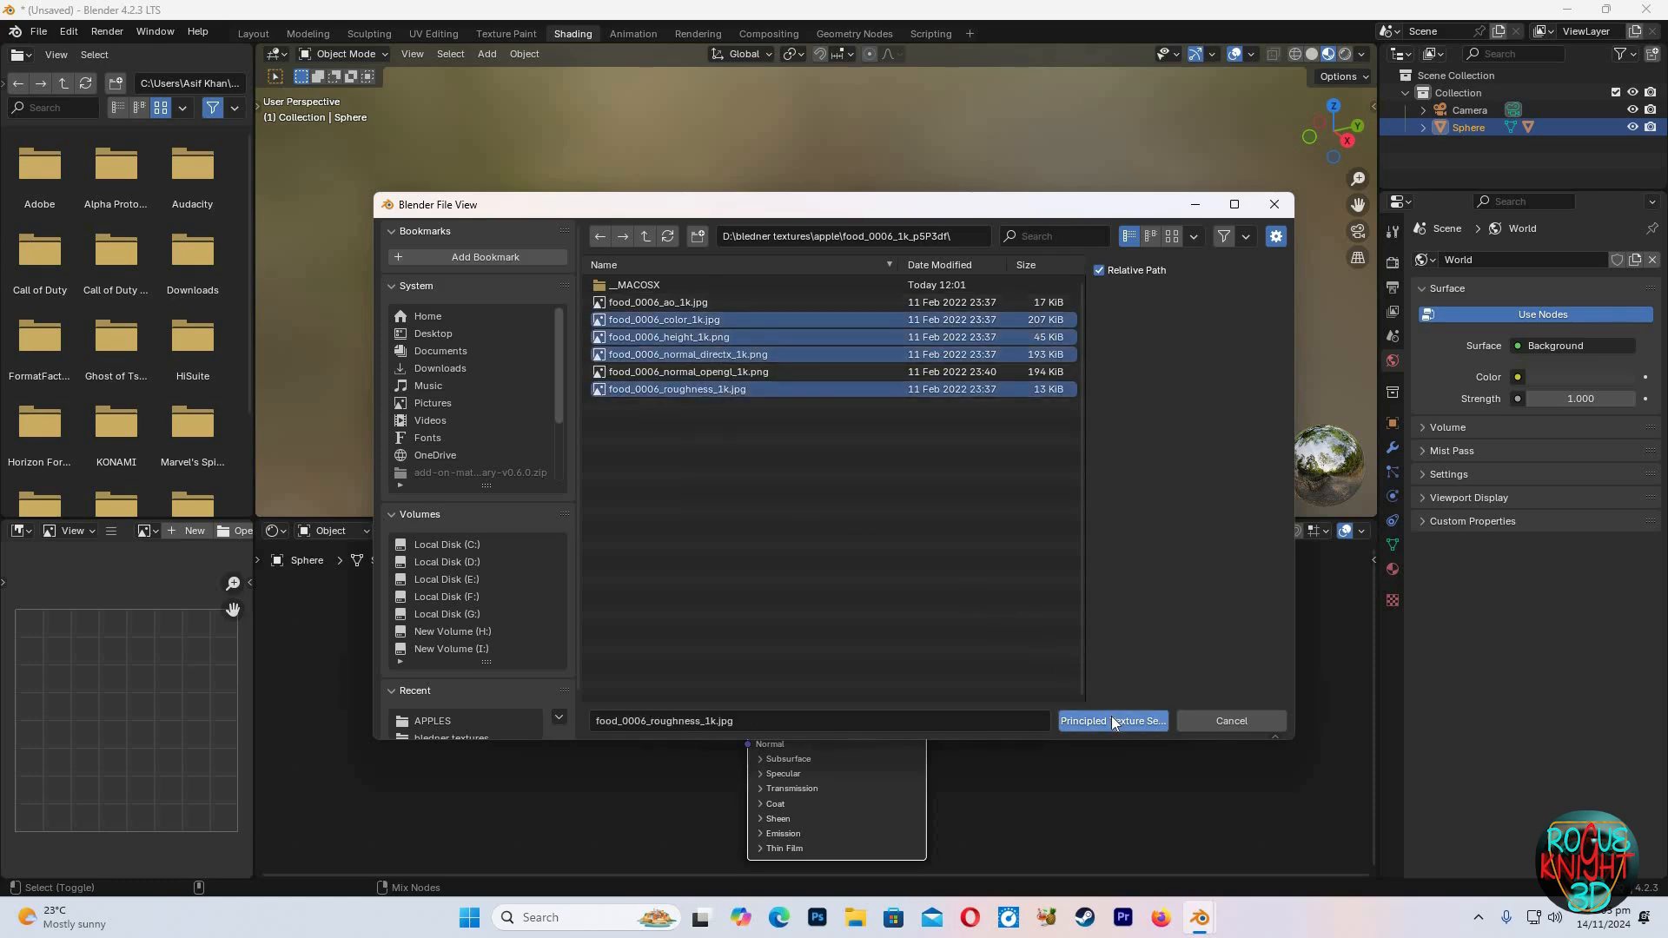
left_click(1112, 720)
scroll(586, 640, "down", 4)
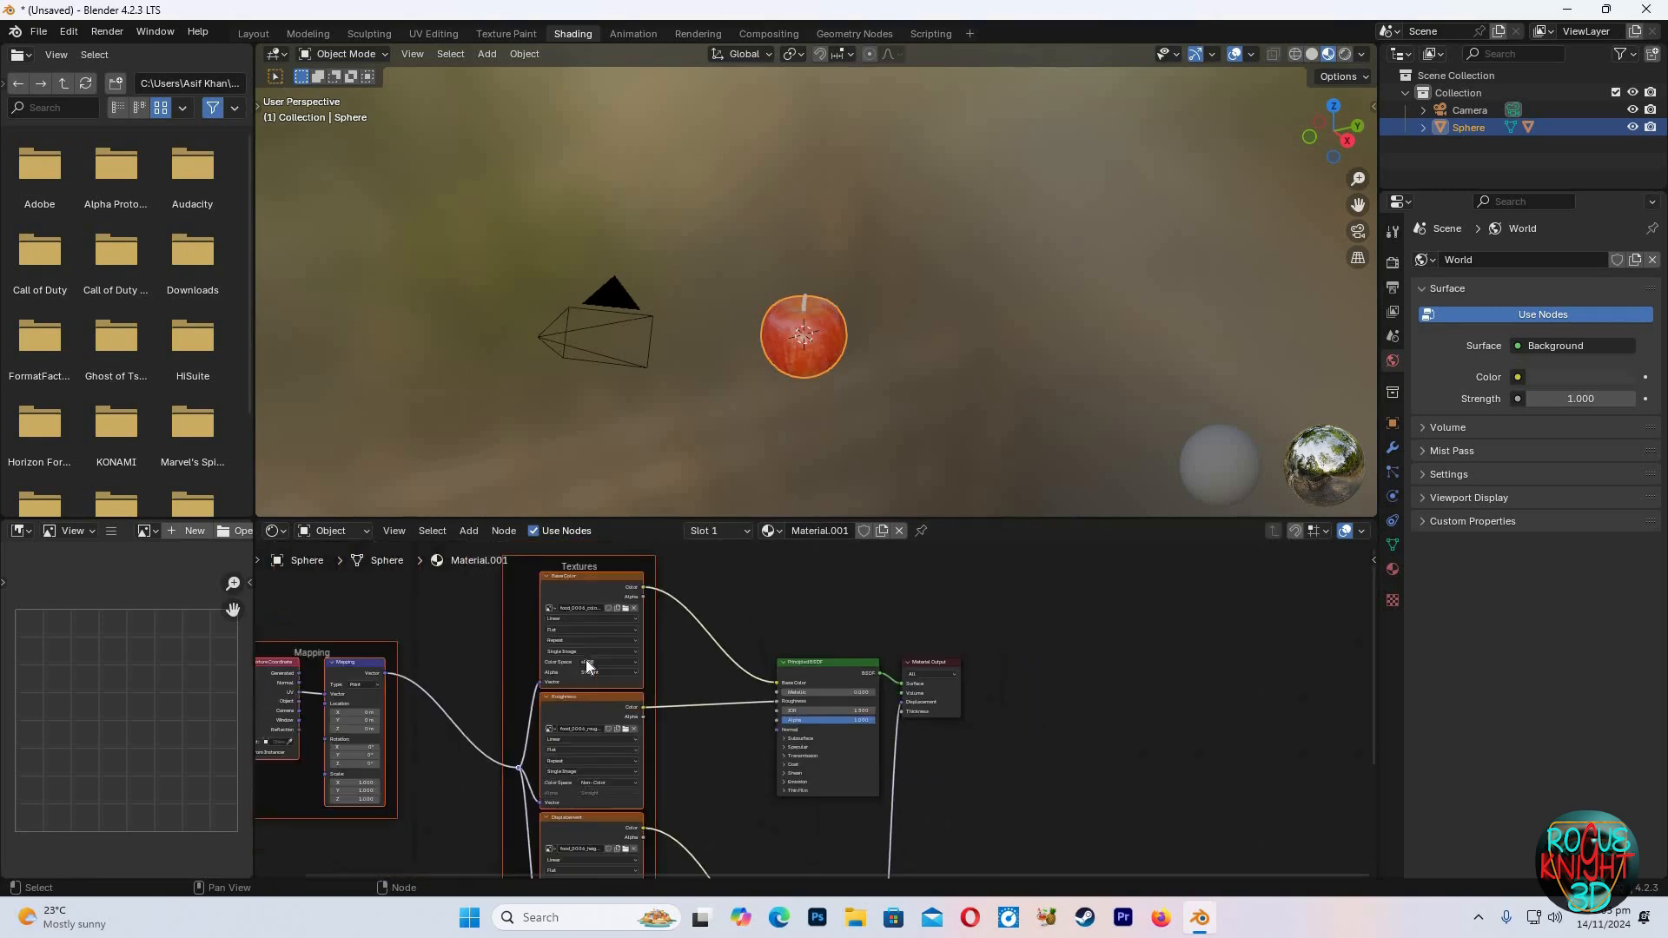
scroll(708, 694, "up", 3)
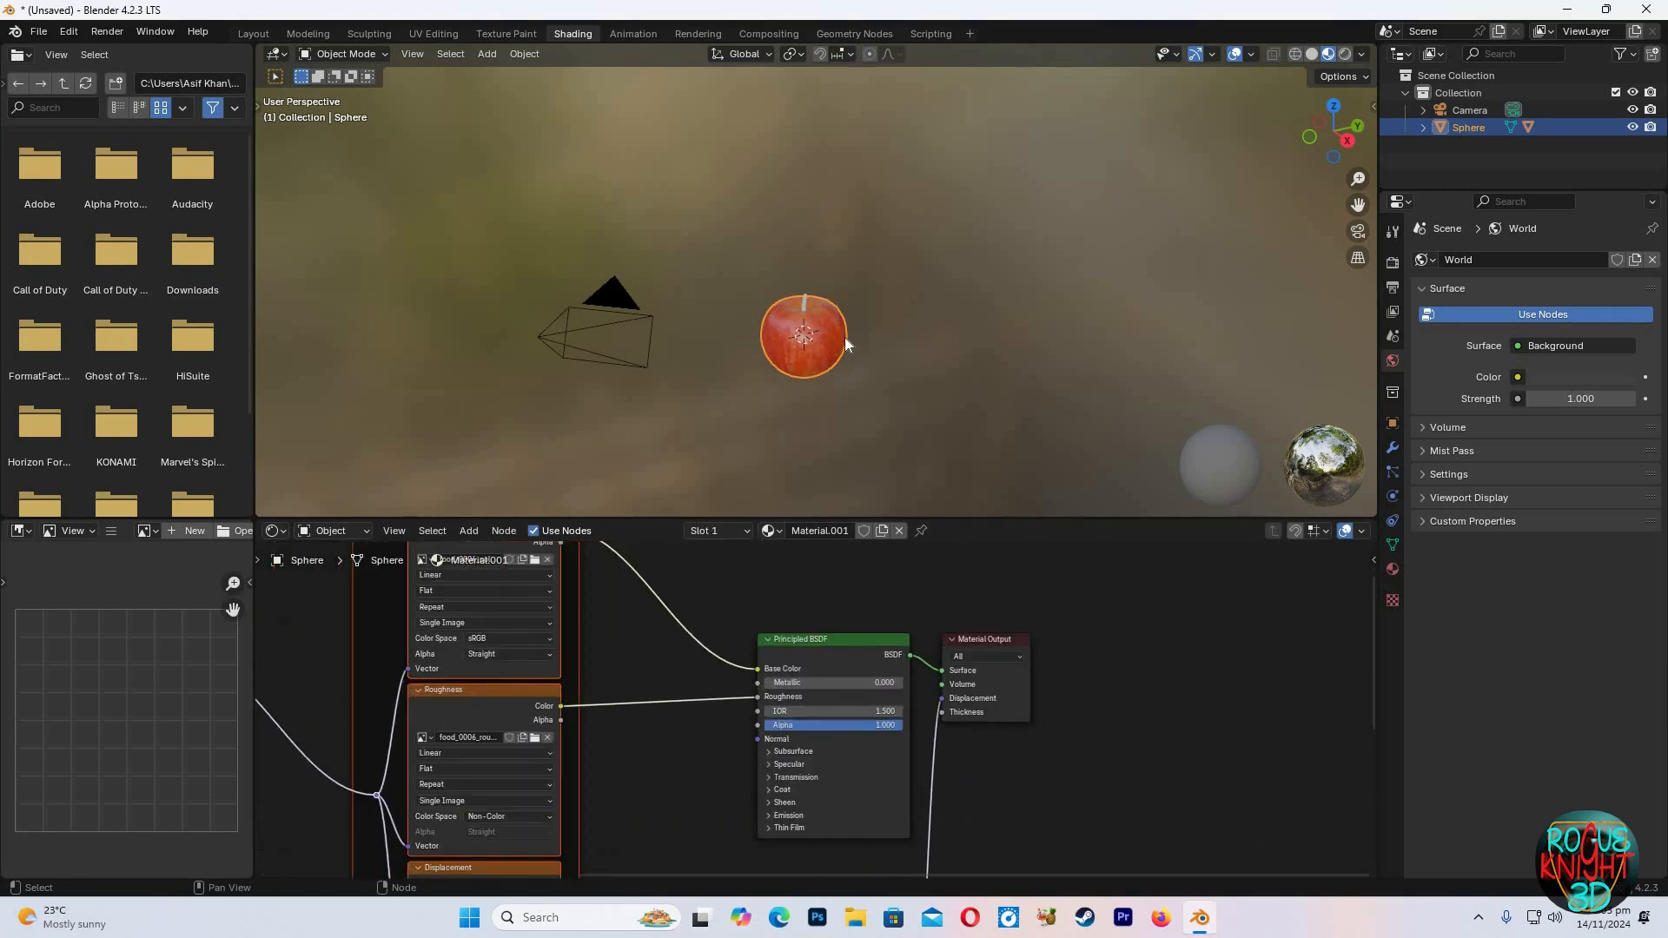
scroll(841, 339, "up", 5)
scroll(841, 342, "down", 5)
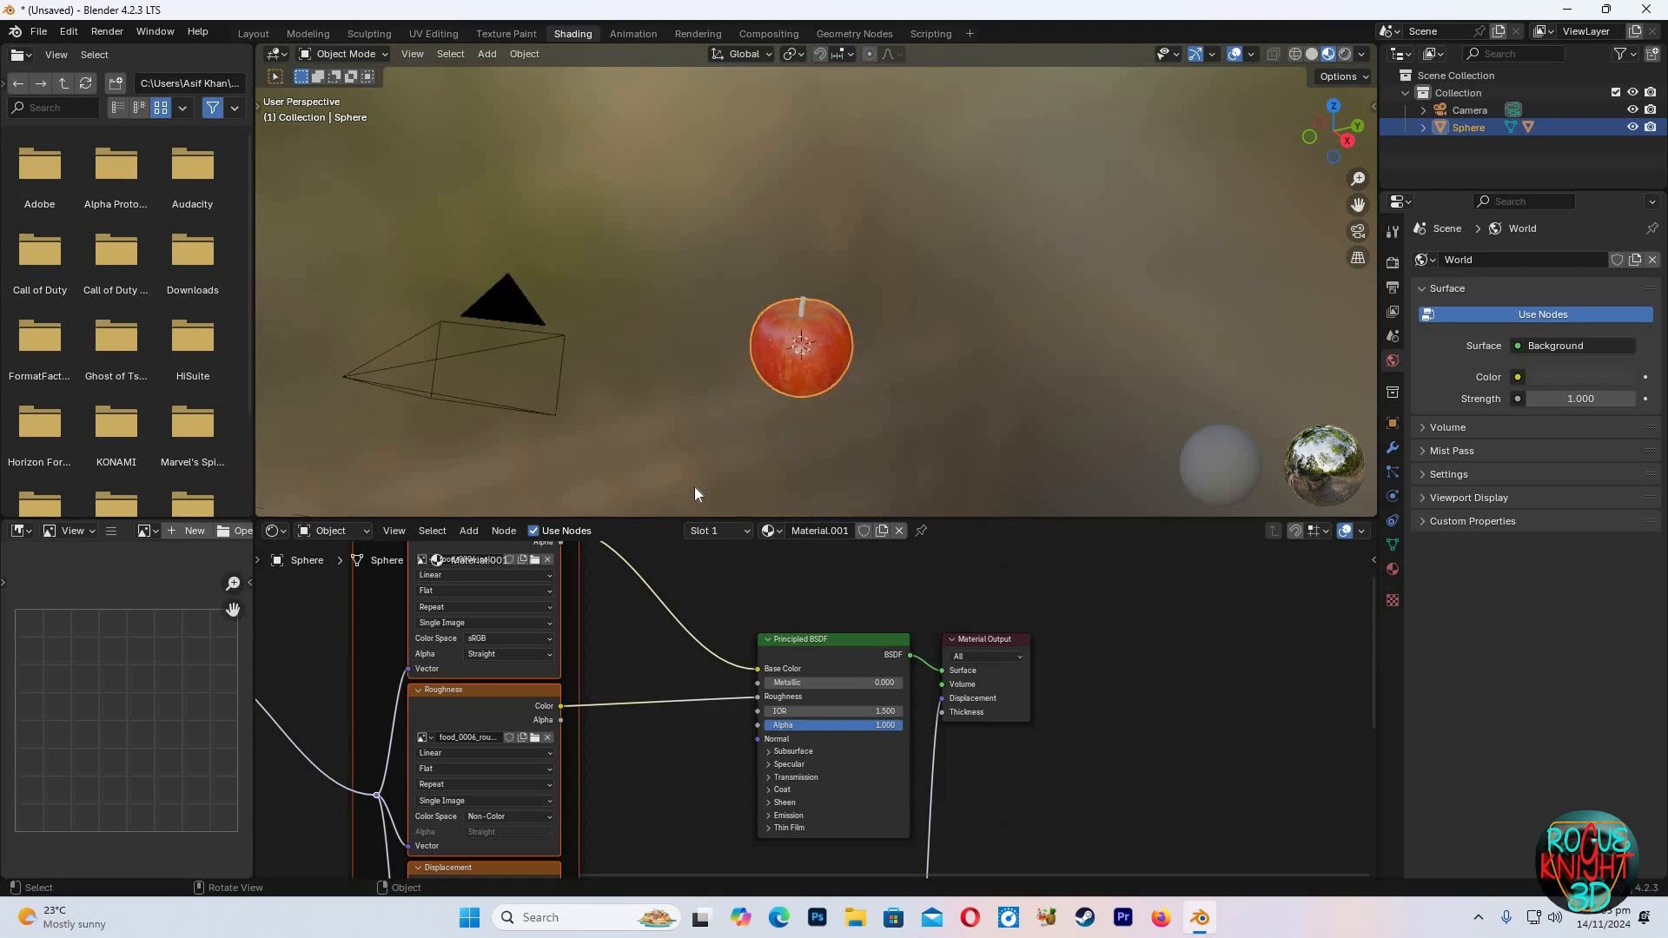
Select the stem, create a new material for it and add a Noise Texture node
left_click(804, 296)
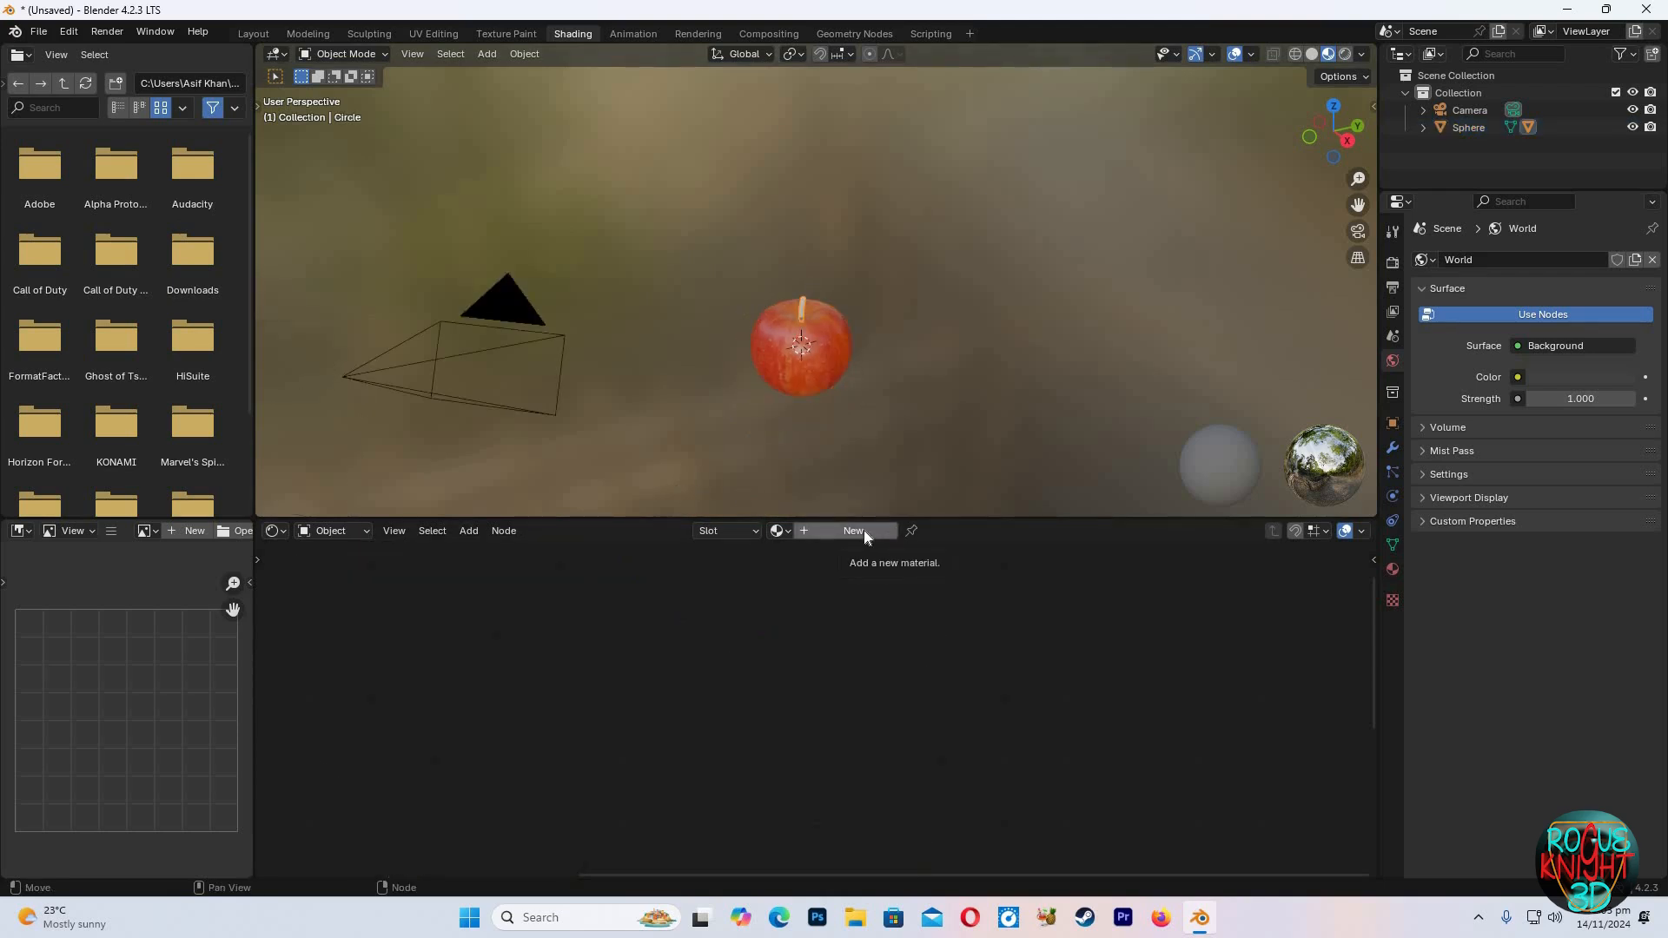
left_click(864, 530)
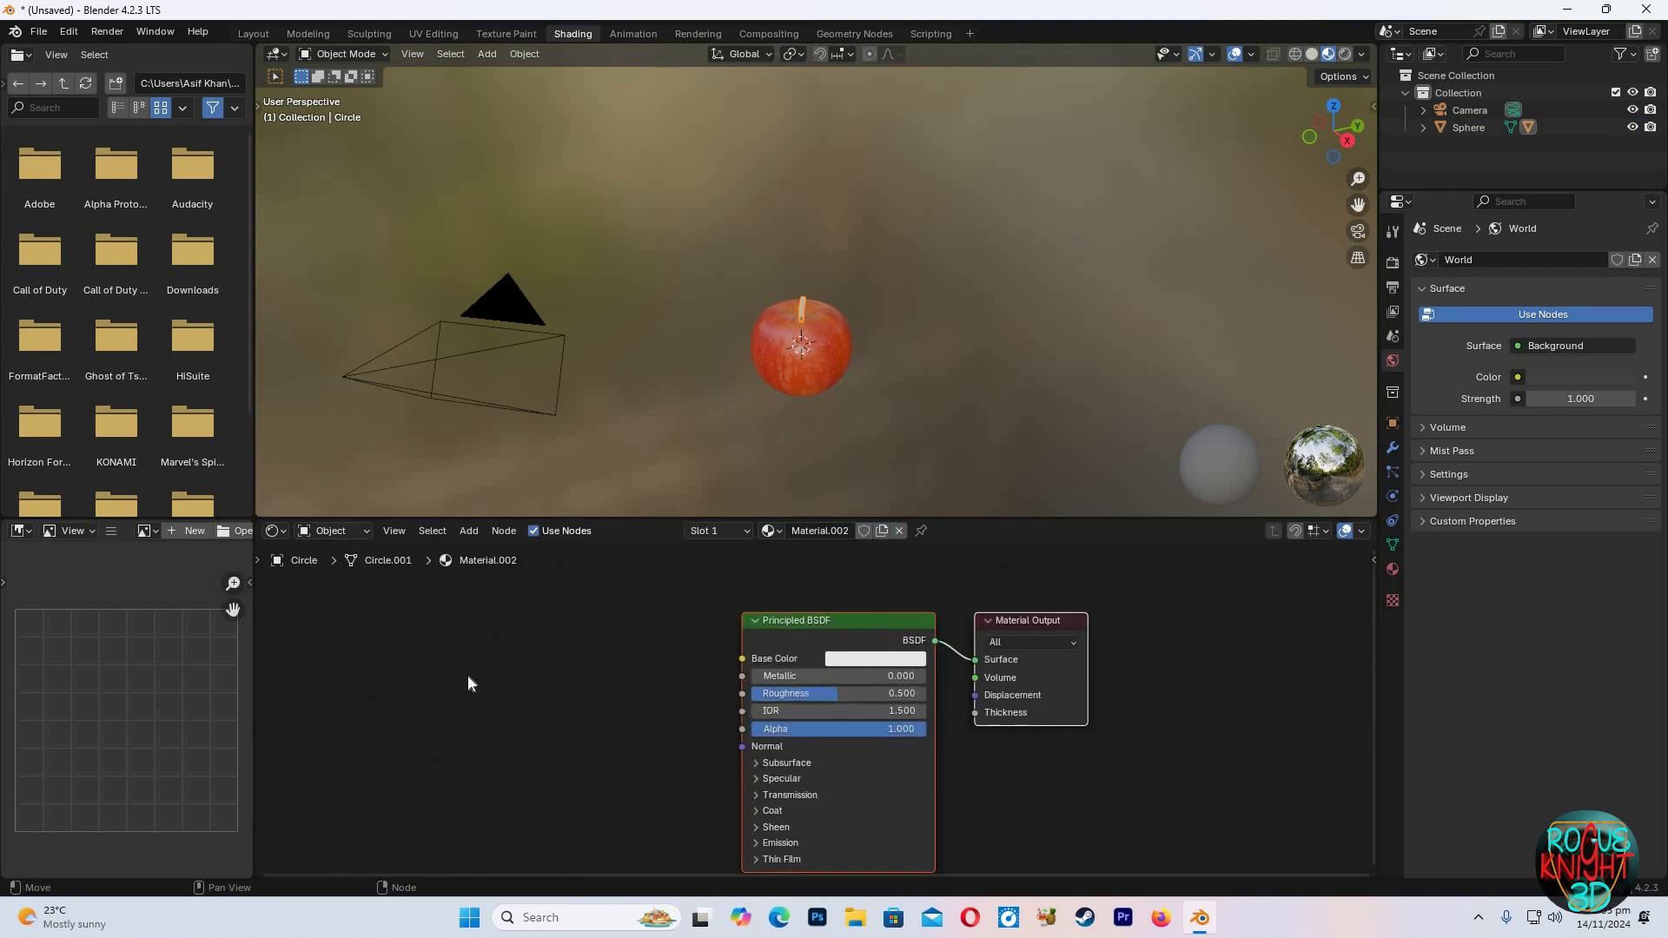
key("shift+a")
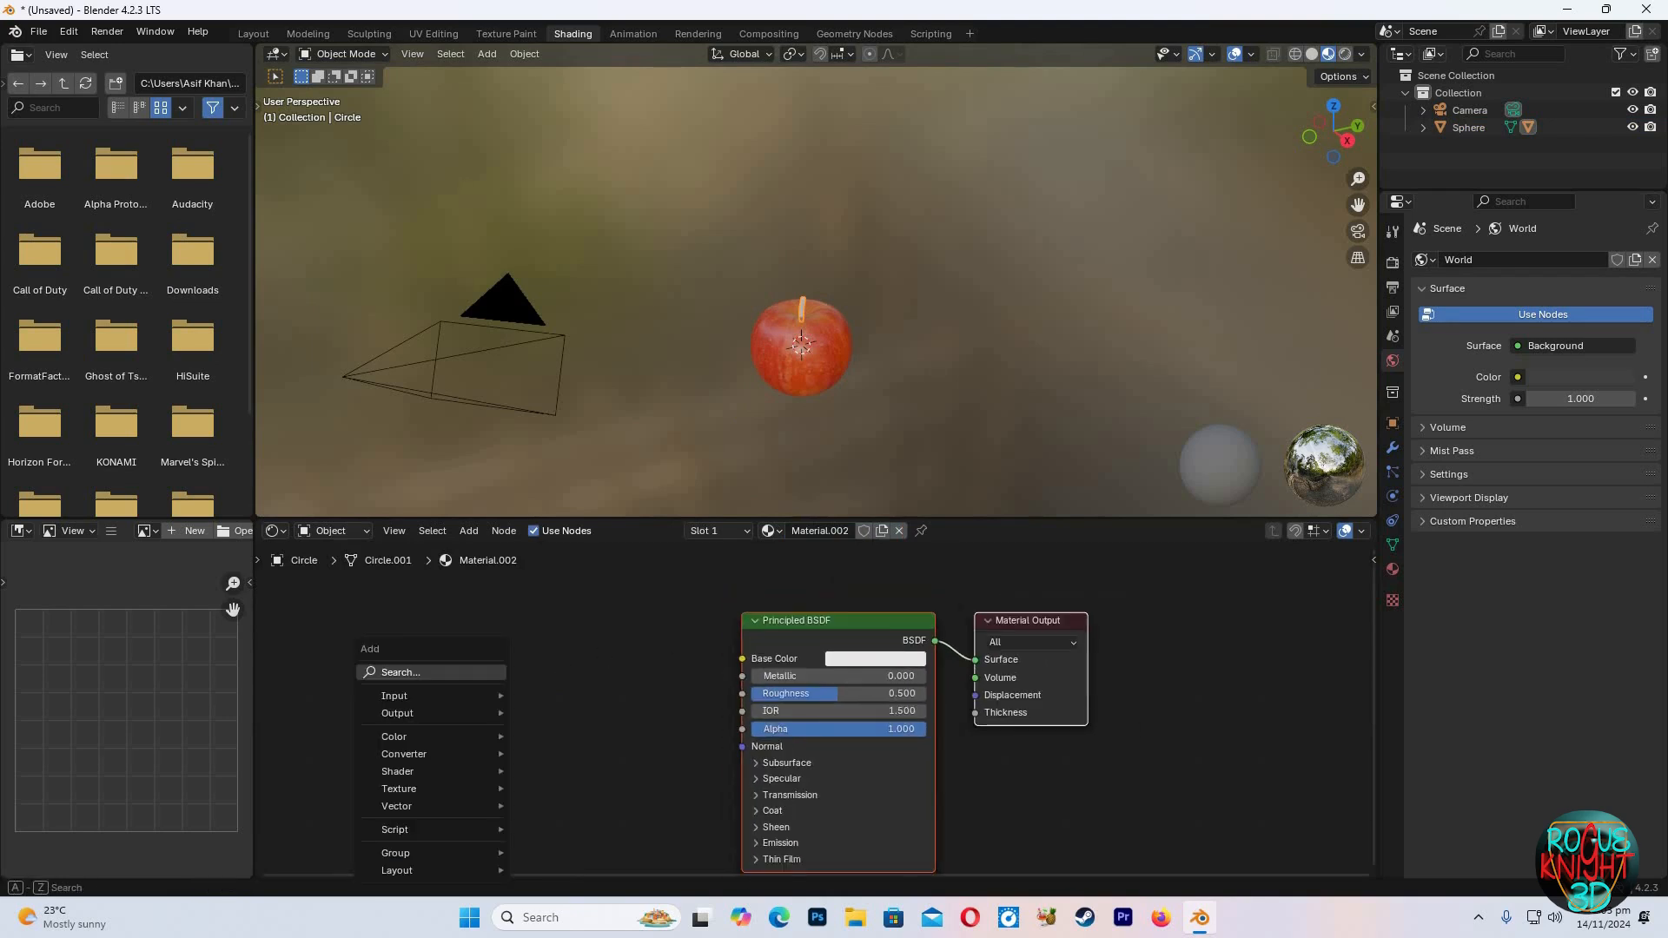
left_click(479, 672)
type("noi")
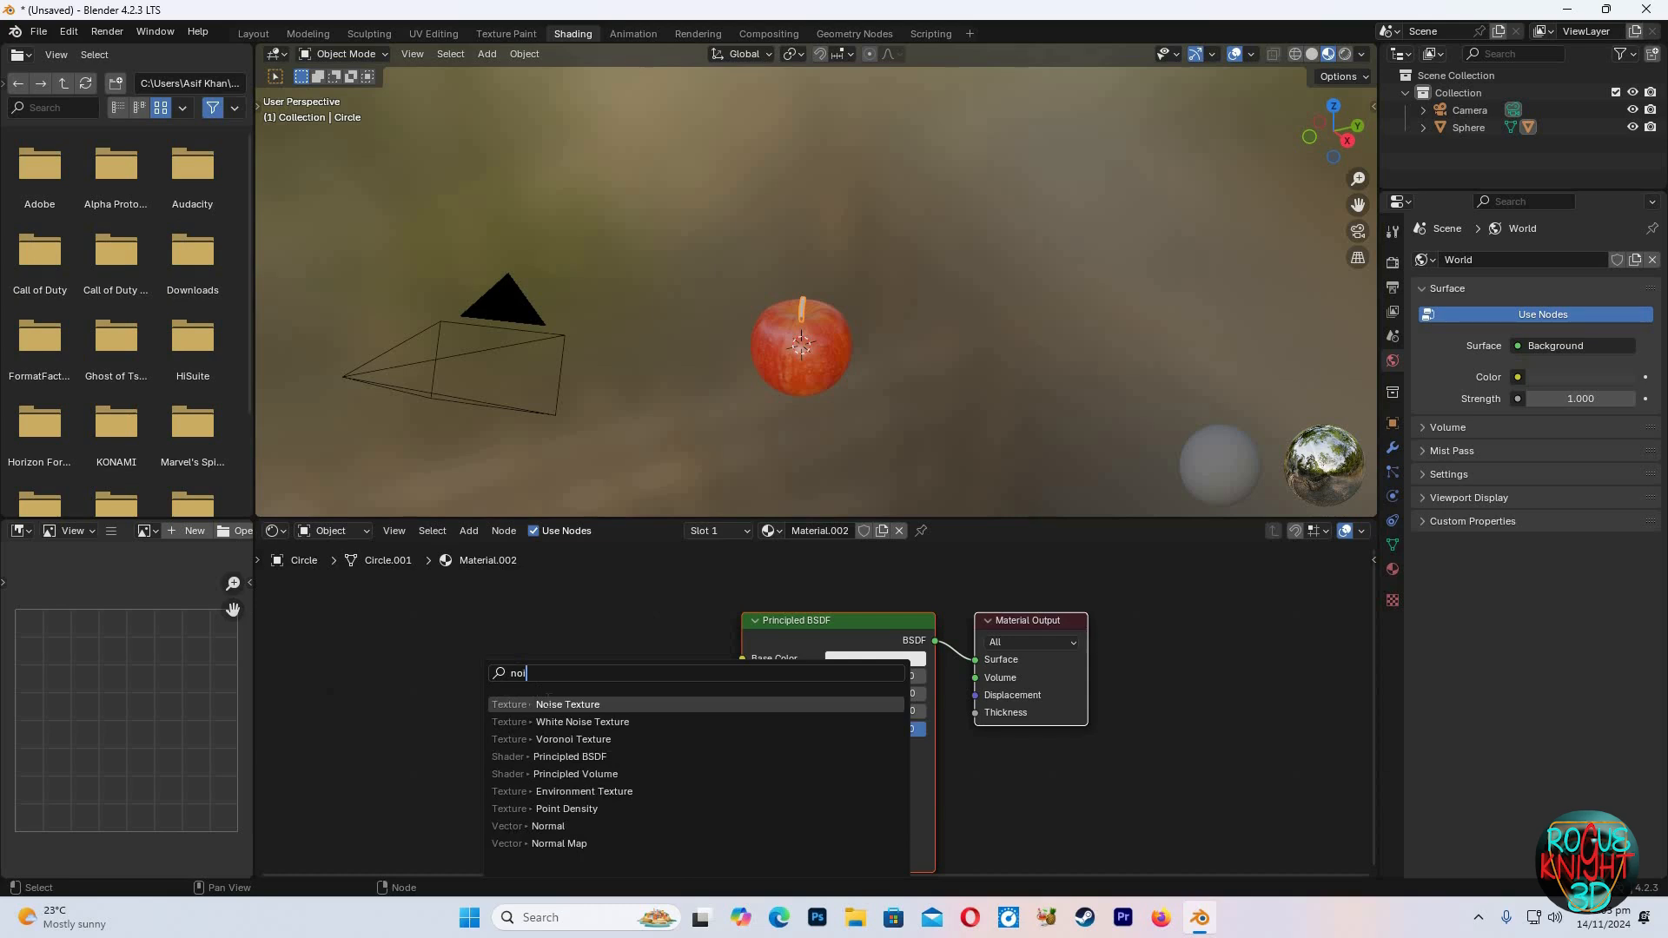
key("Return")
left_click(518, 693)
Add a Color Ramp, feeding Noise Fac into it and its Color into Base Color
key("shift+a")
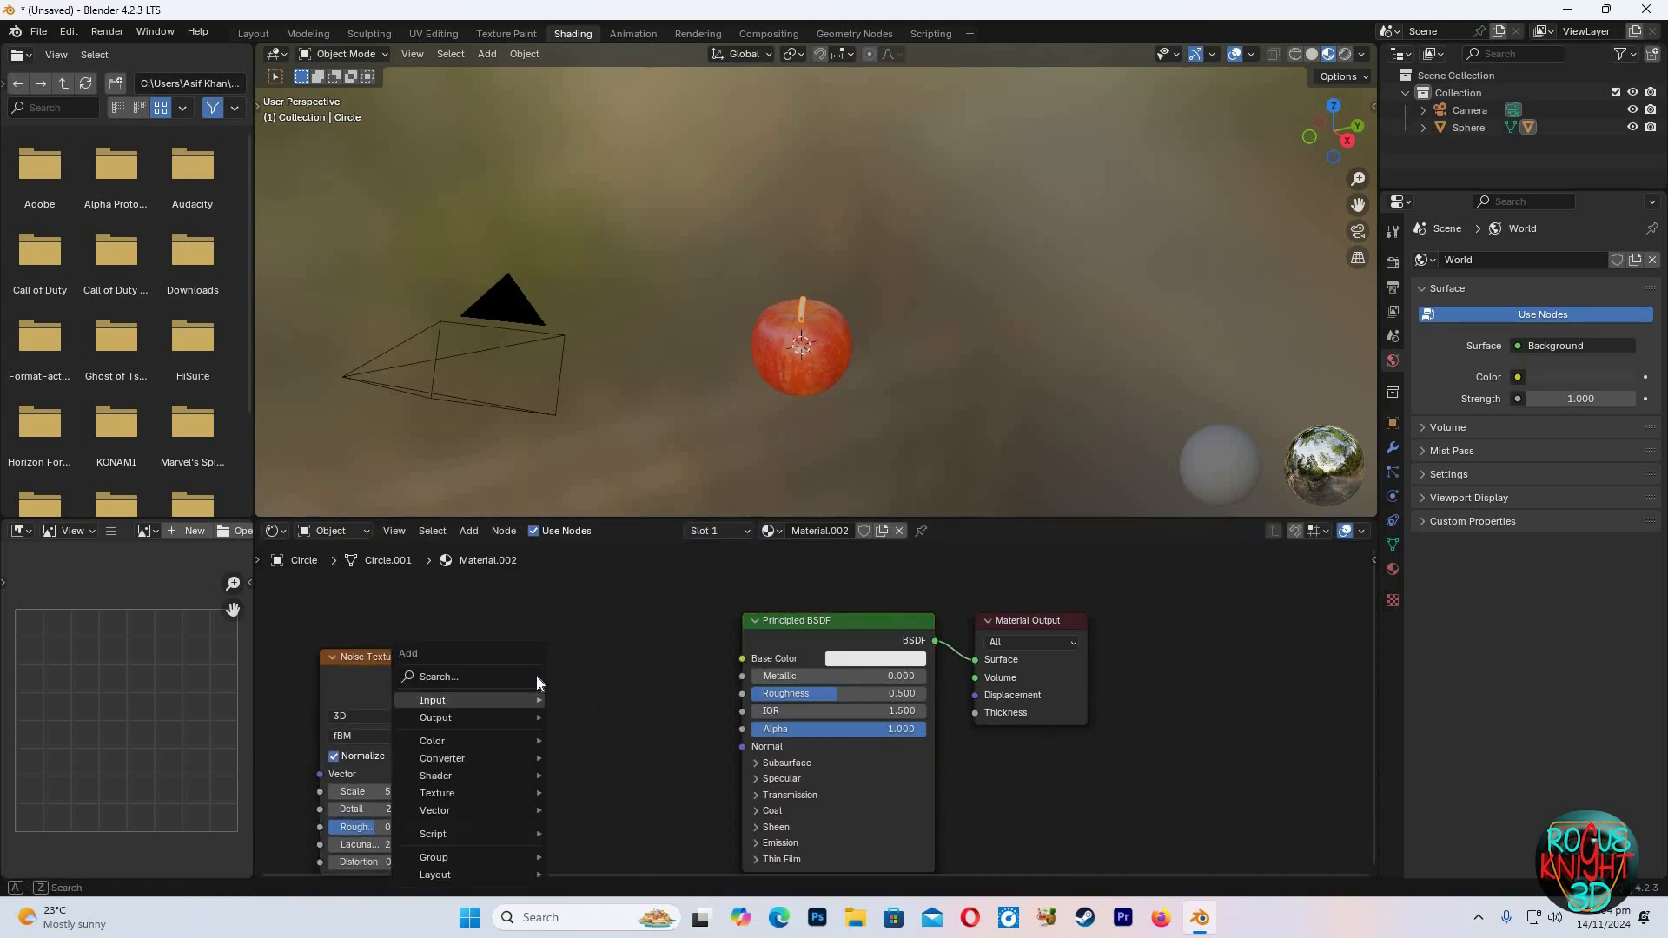
left_click(513, 676)
type("colo")
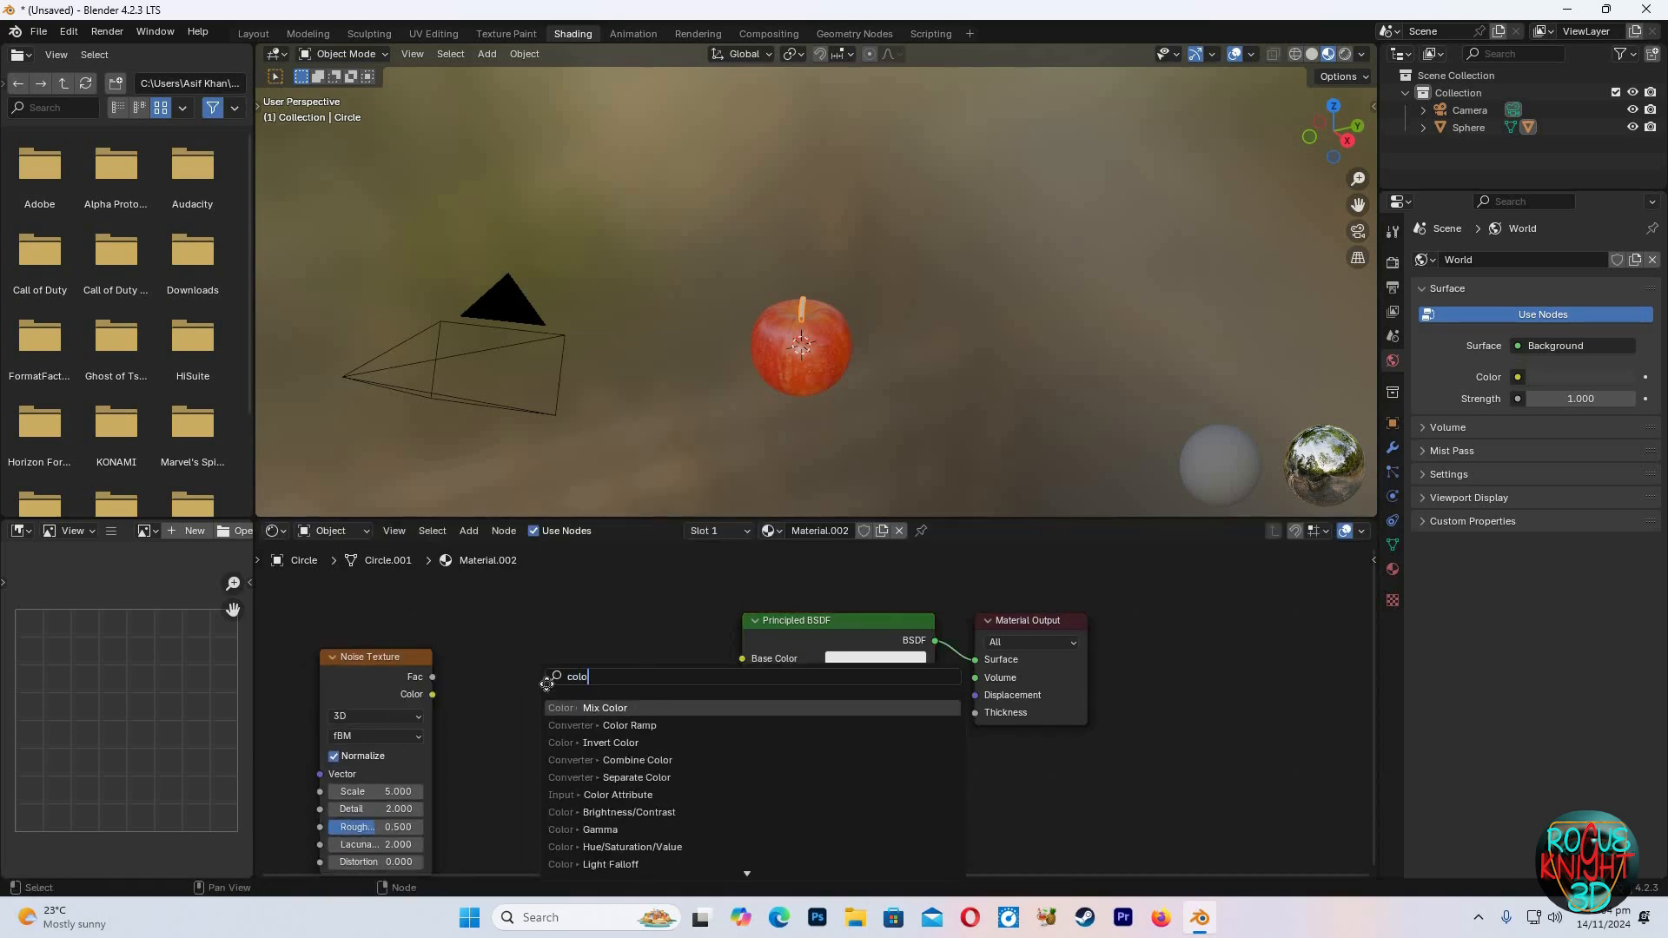
left_click(608, 725)
left_click(434, 673)
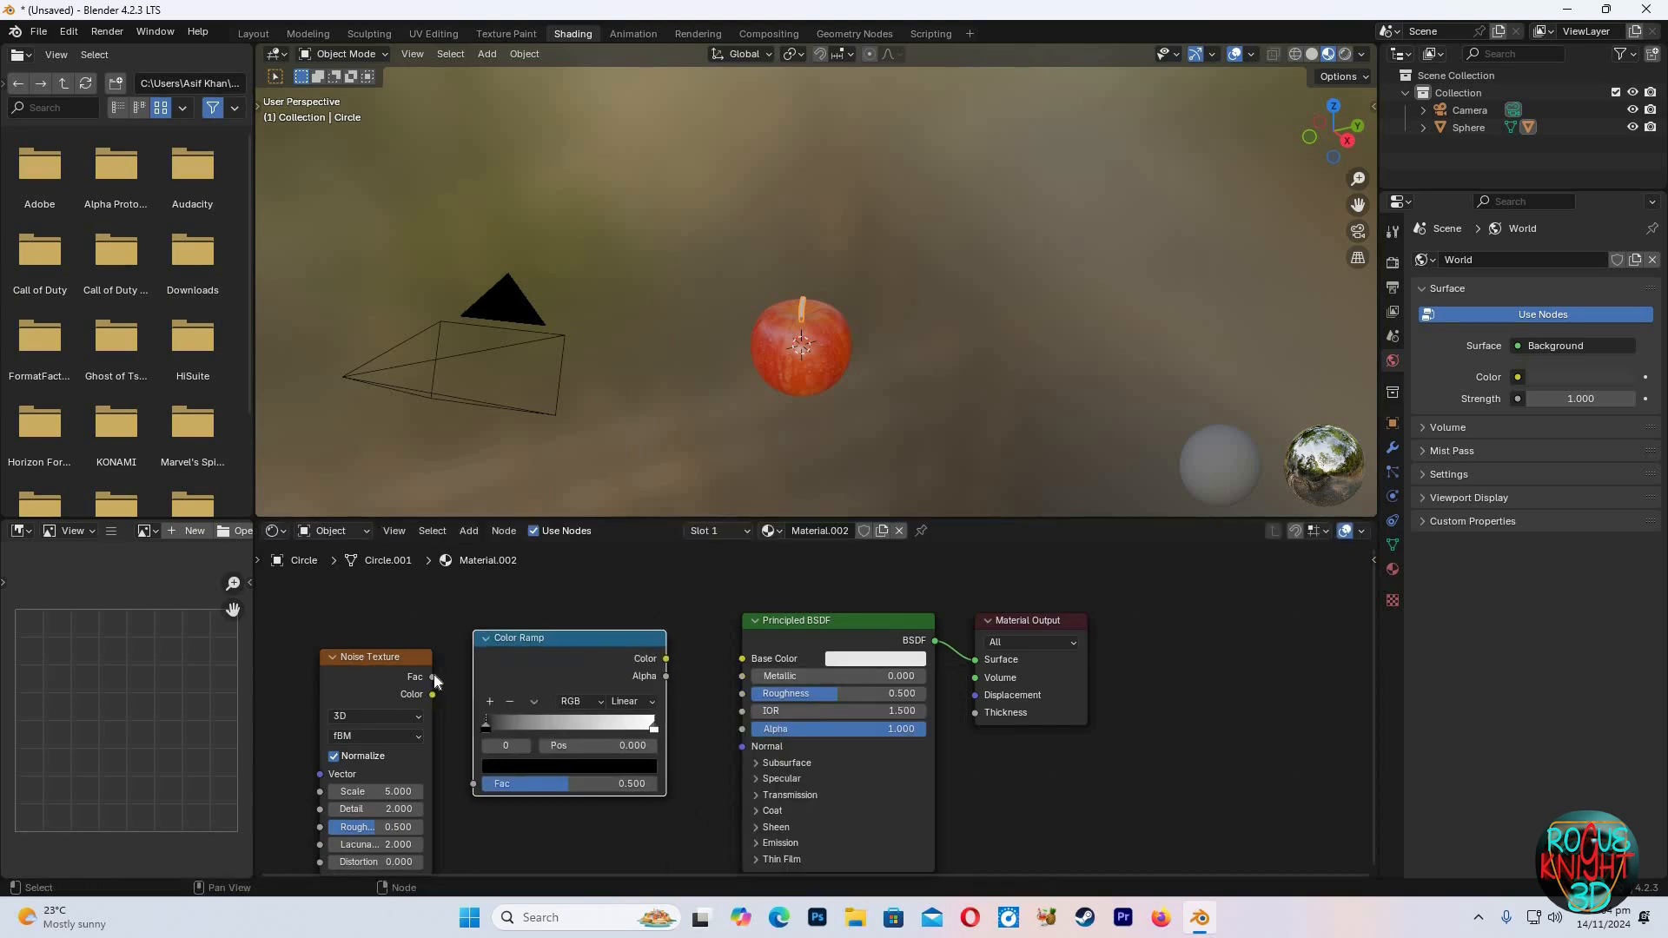
left_click_drag(431, 677, 473, 783)
left_click_drag(667, 659, 742, 659)
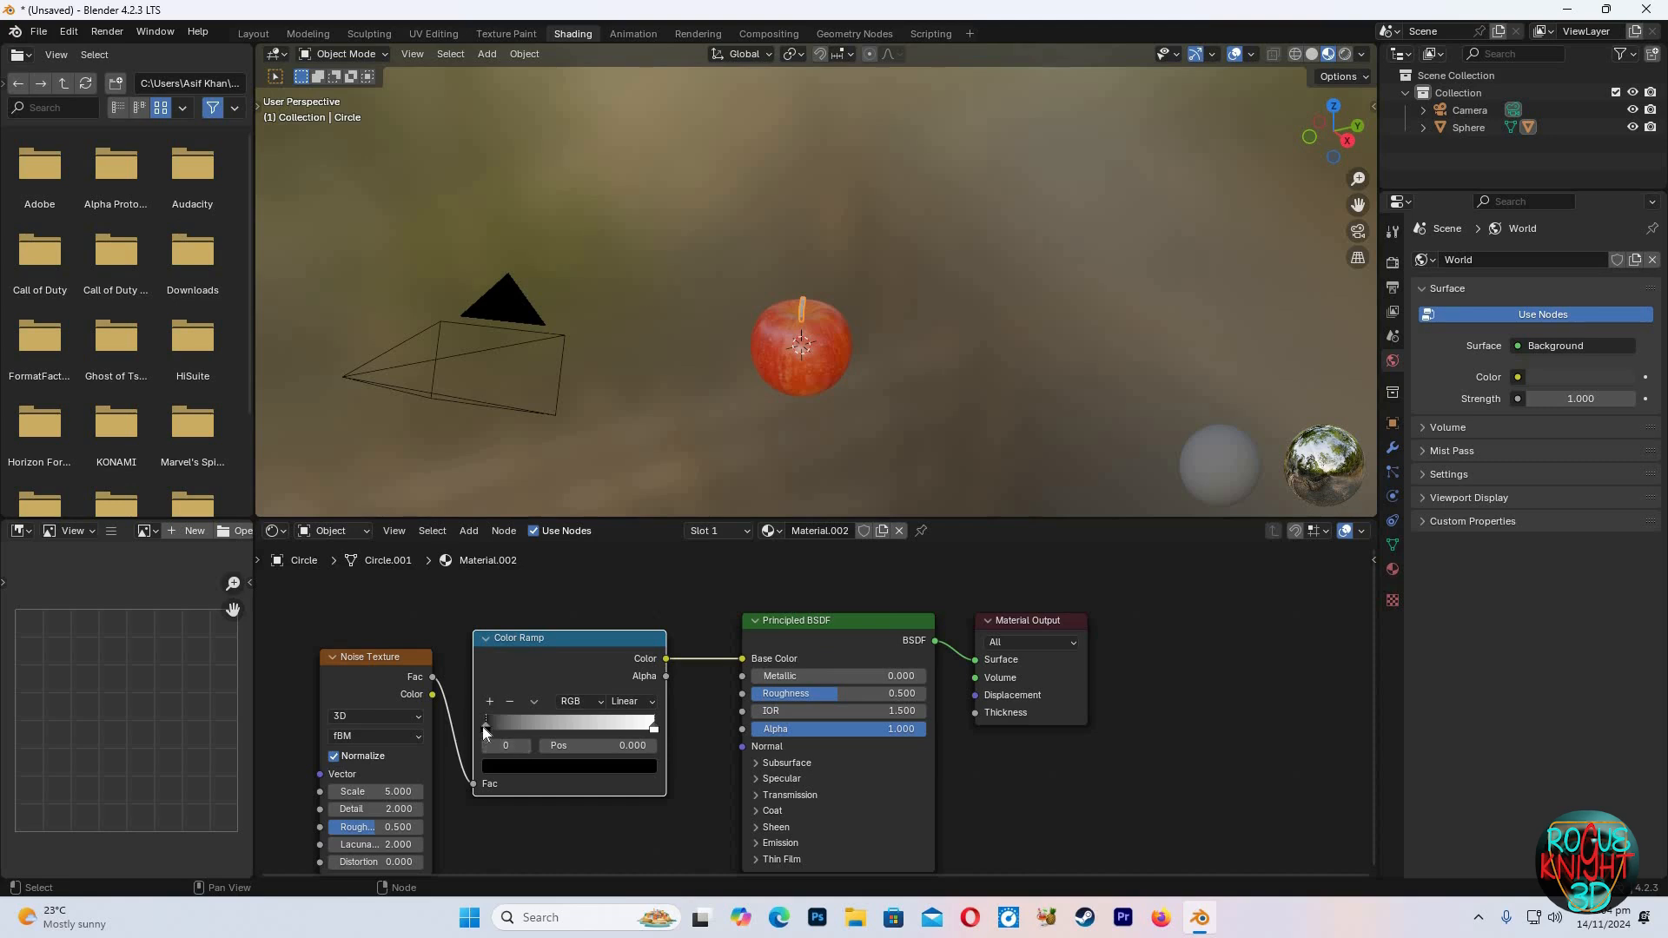
Set the Color Ramp's first stop color to a dark green
left_click(509, 764)
left_click_drag(643, 652, 644, 598)
left_click_drag(518, 588, 505, 582)
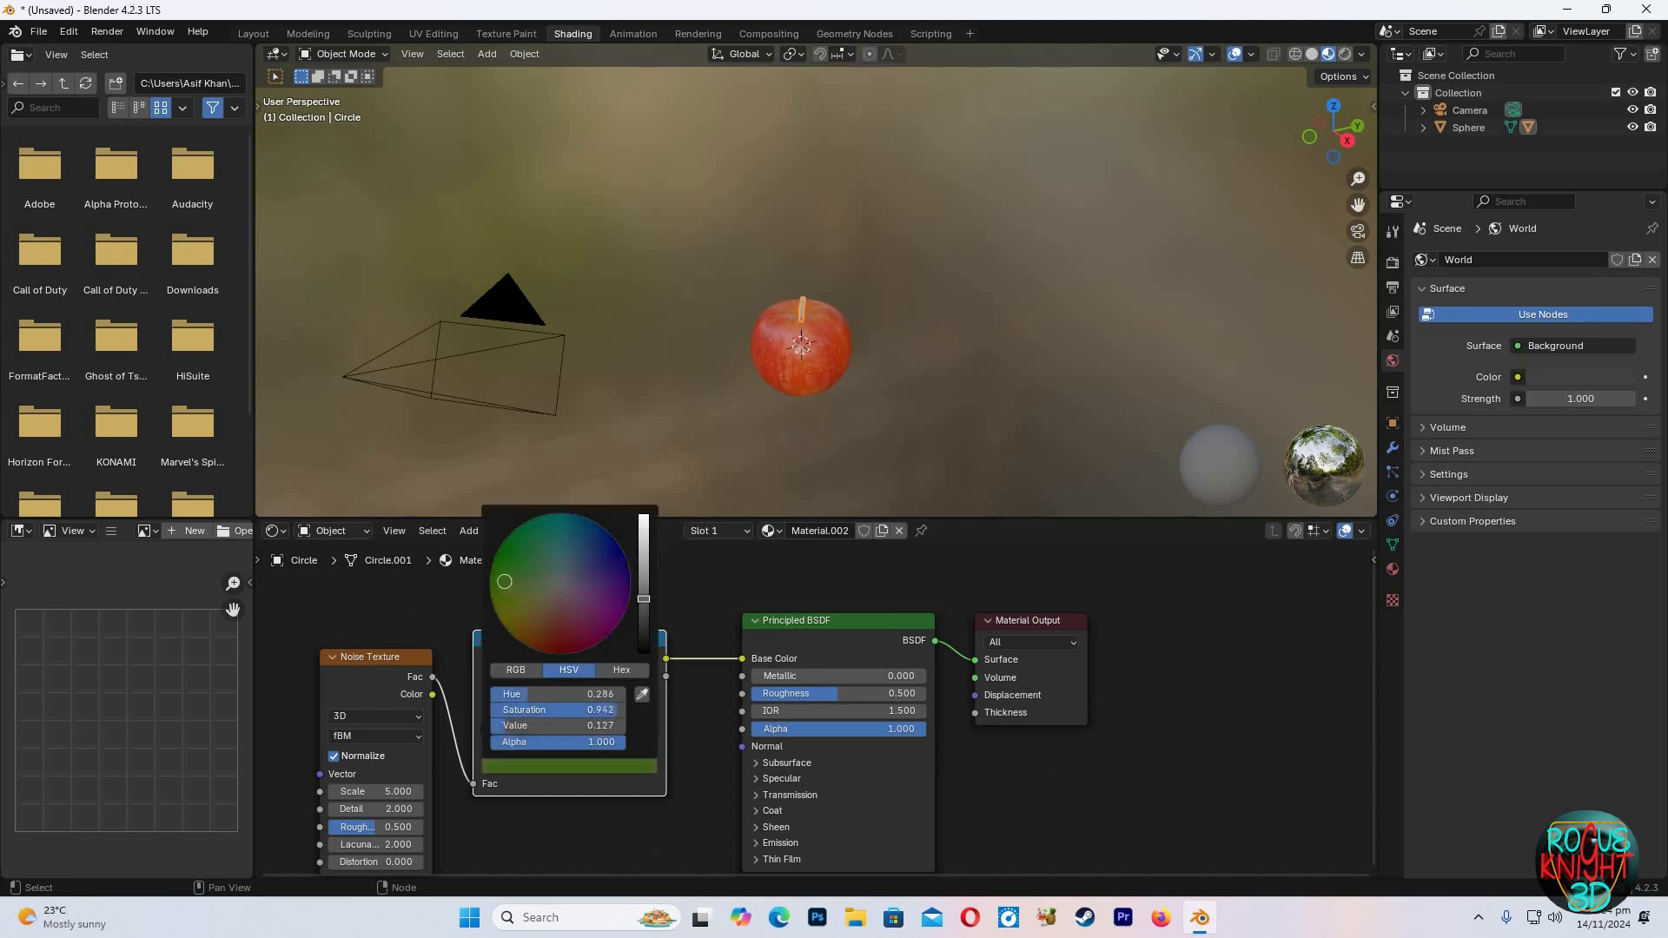
left_click_drag(641, 603, 644, 591)
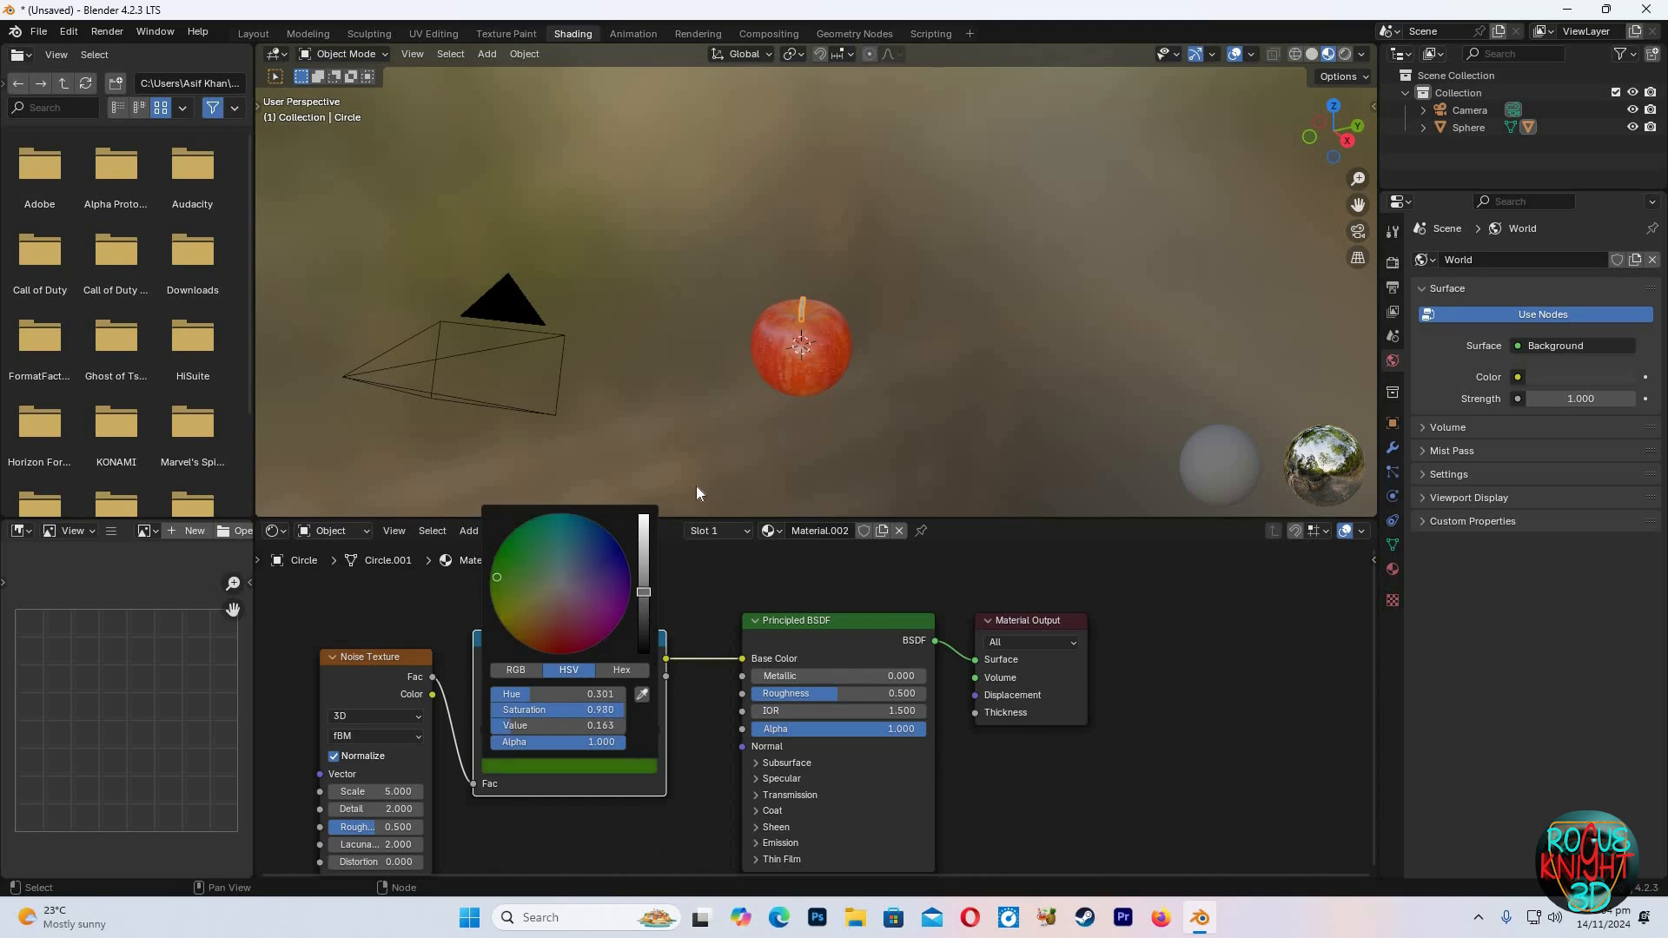
Set the Color Ramp's second stop color to a brown
left_click(653, 727)
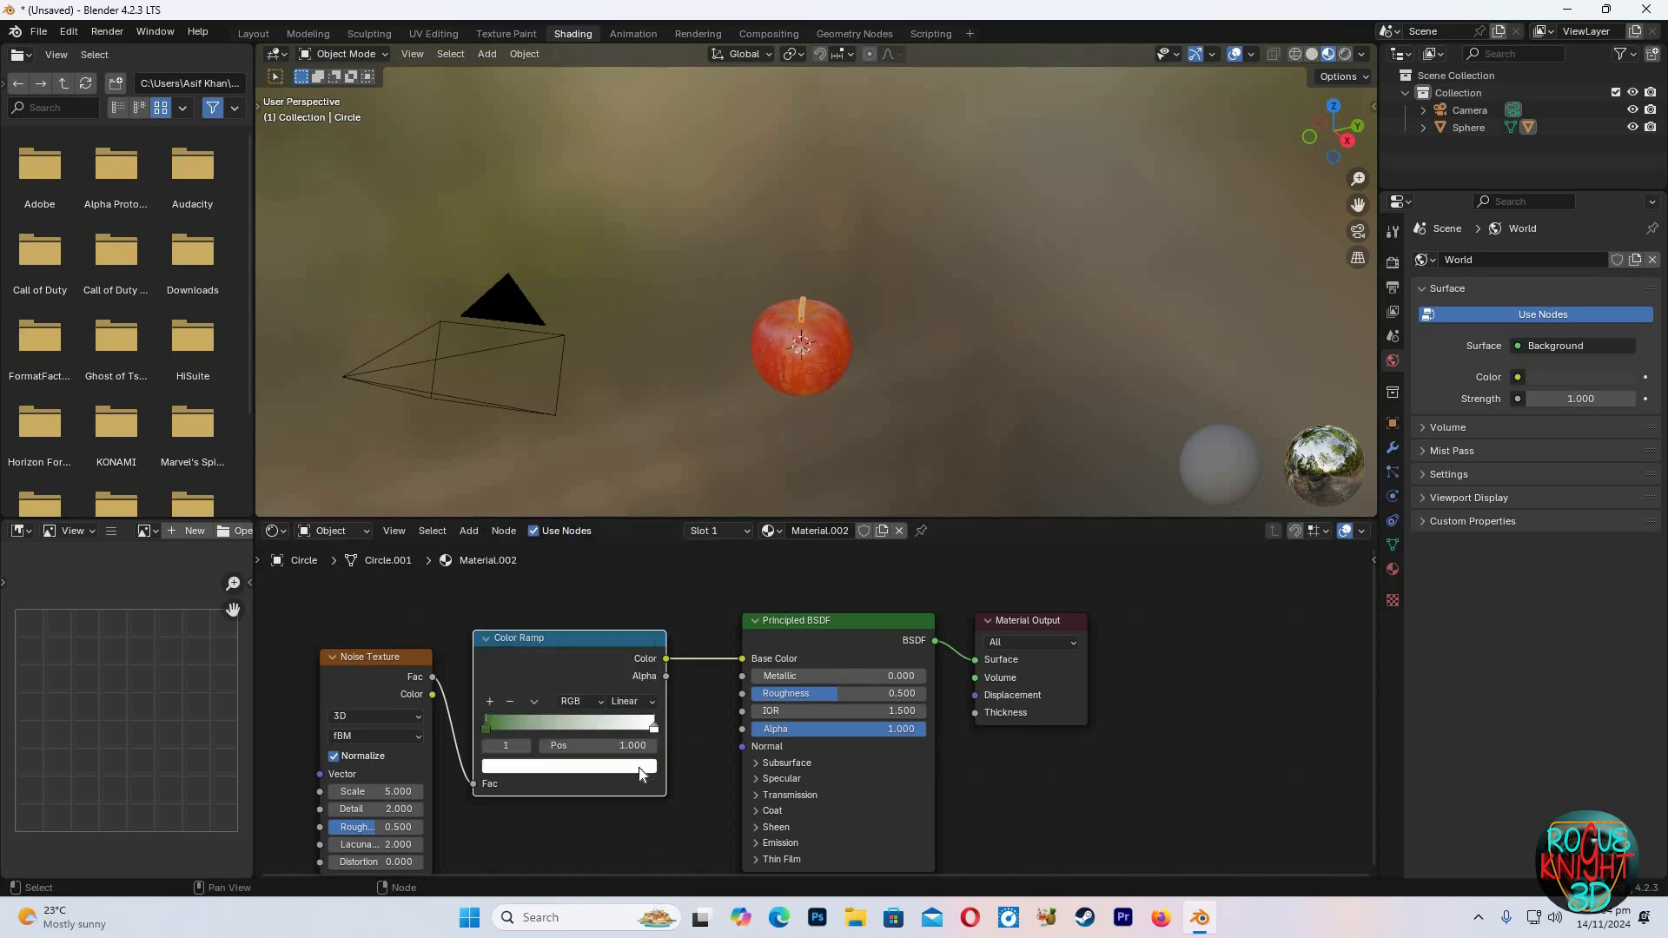
left_click(642, 769)
left_click_drag(560, 584, 544, 640)
left_click_drag(644, 535, 644, 564)
left_click_drag(547, 635, 540, 633)
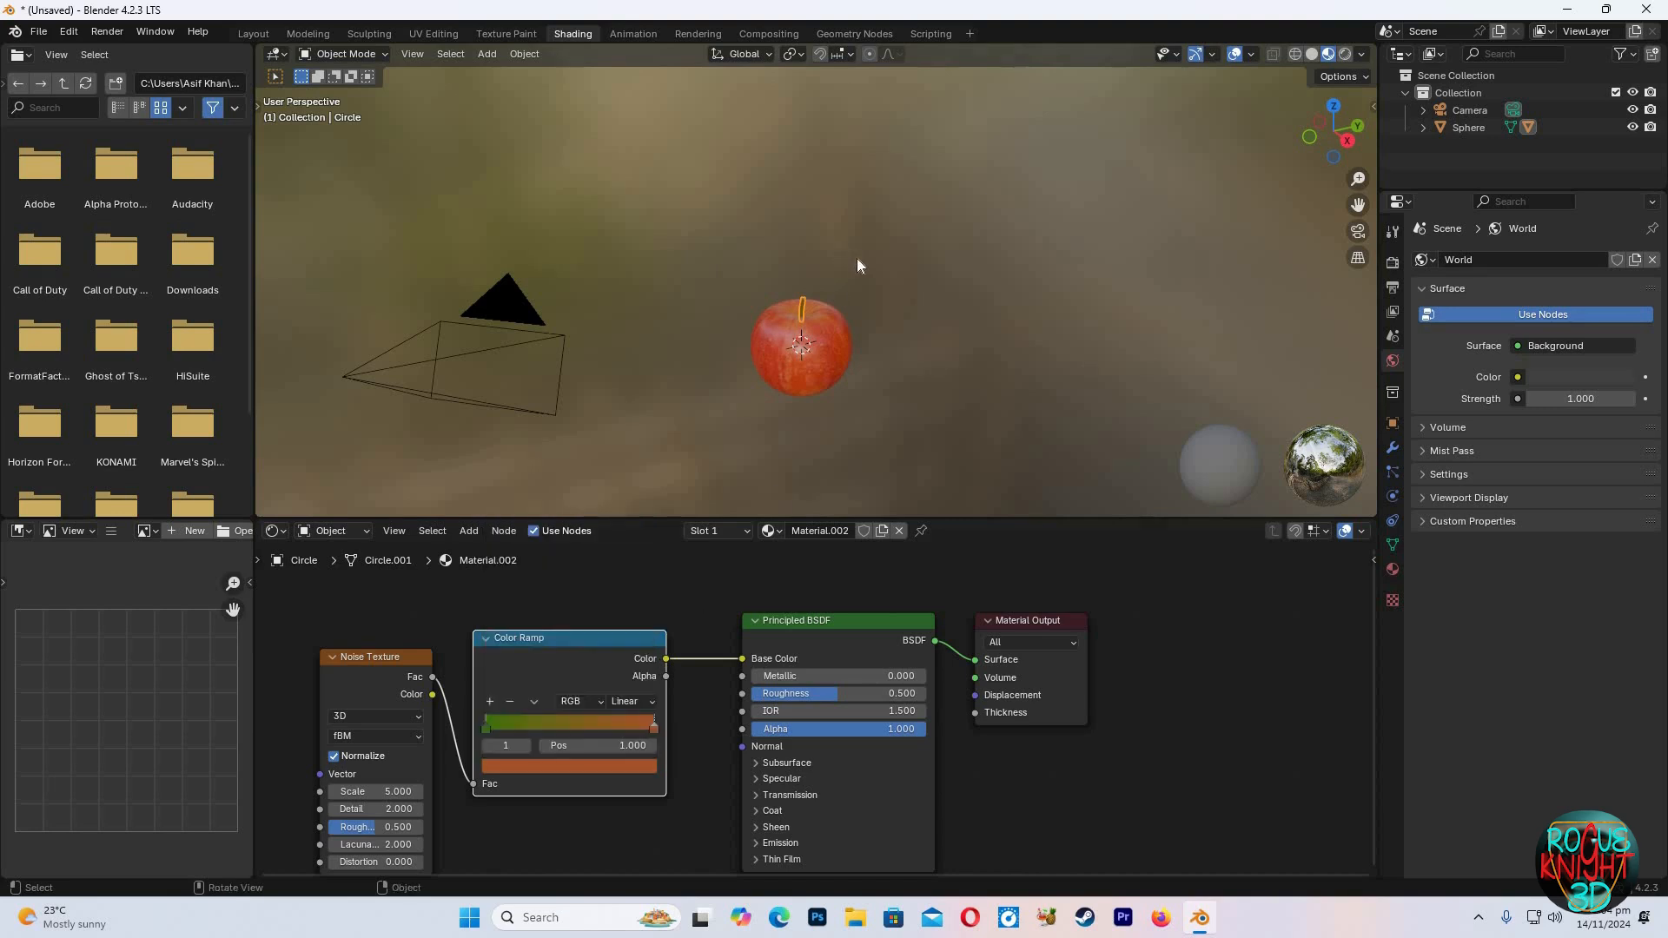
Reposition the Color Ramp stops, placing the green stop at 0.250
scroll(856, 258, "up", 4)
left_click_drag(485, 727, 540, 727)
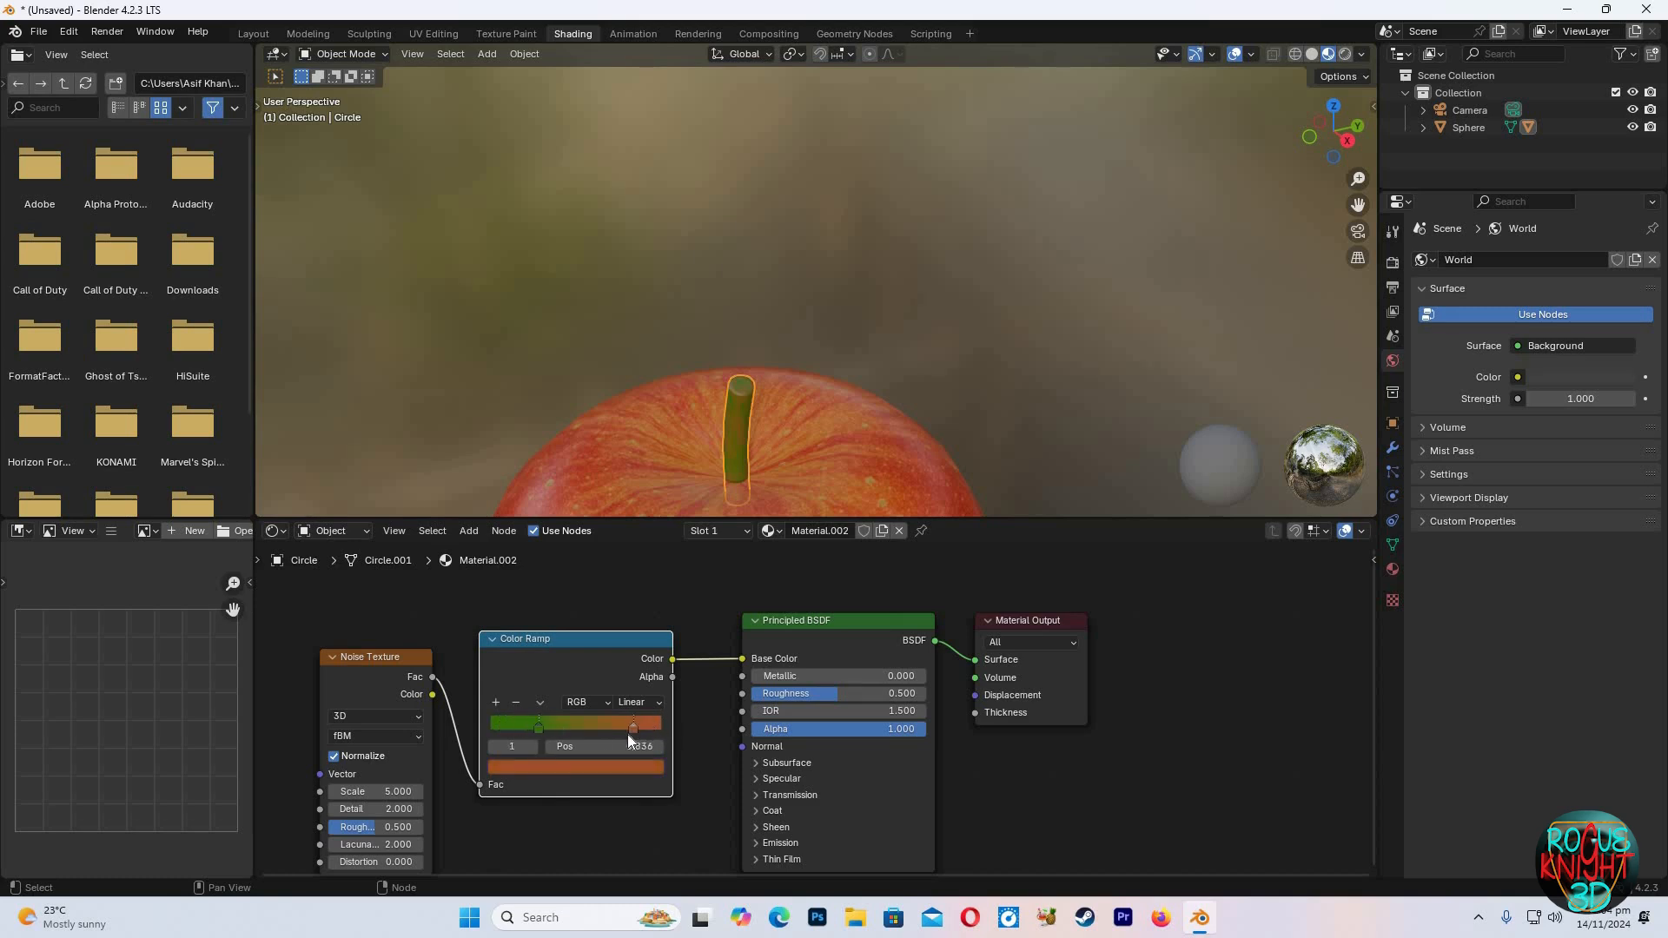
left_click_drag(607, 733, 612, 733)
left_click_drag(493, 727, 504, 727)
left_click(530, 728)
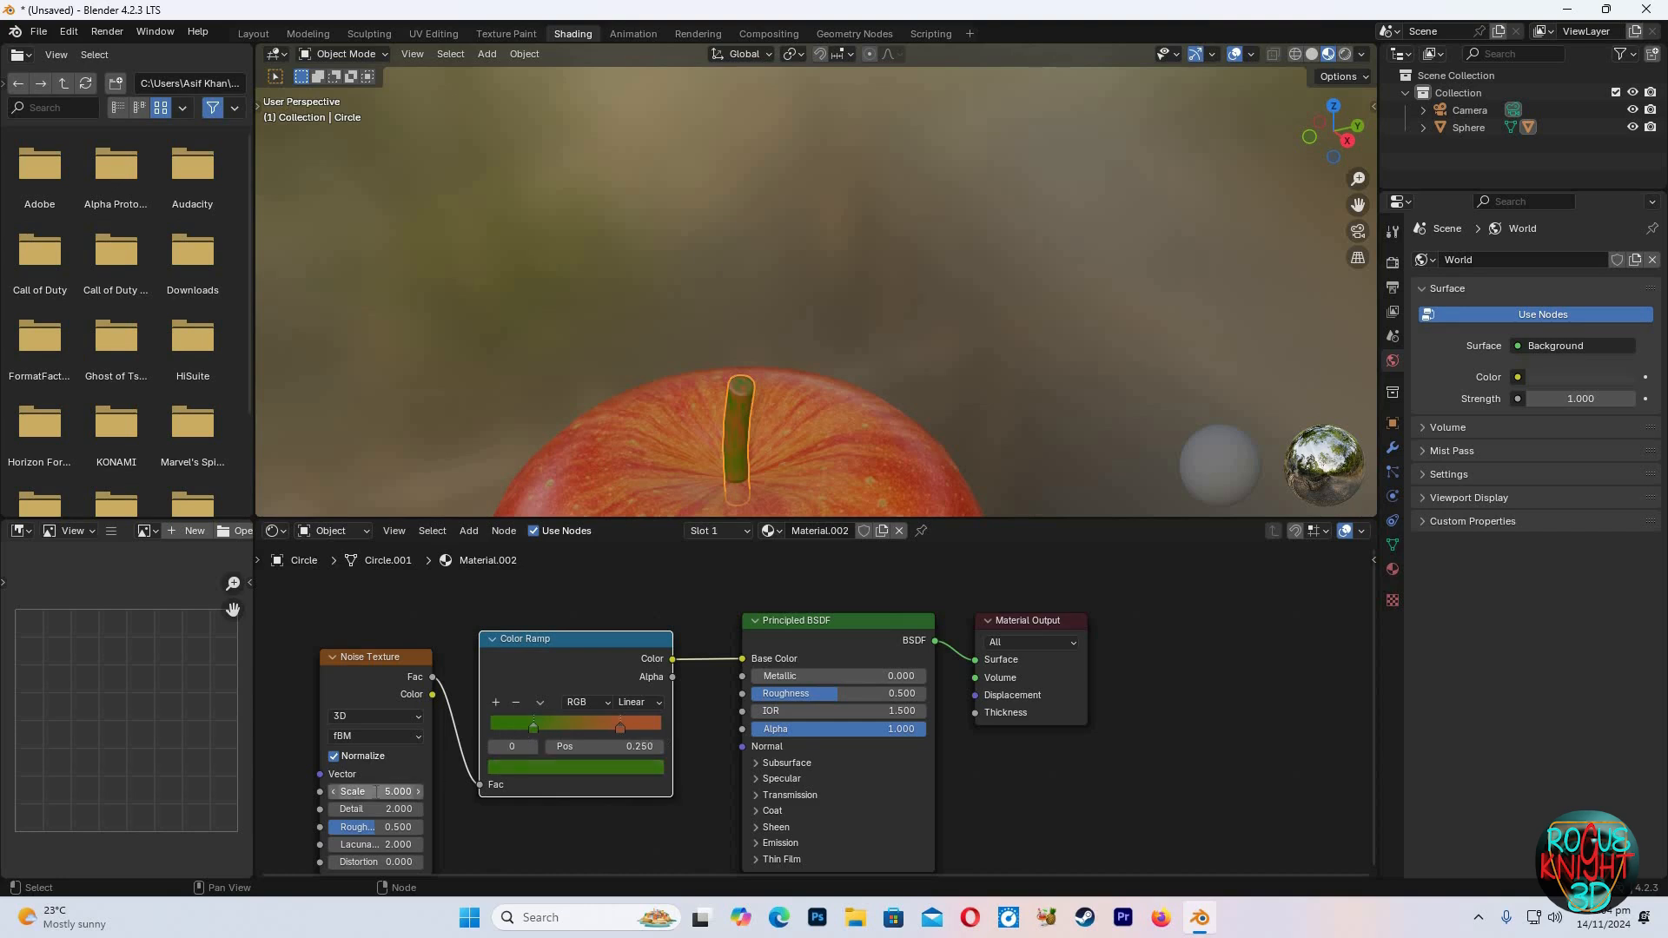
Set the Noise Texture Scale to about 19.4 and Detail to 5.3
left_click(376, 791)
type("20")
key("Return")
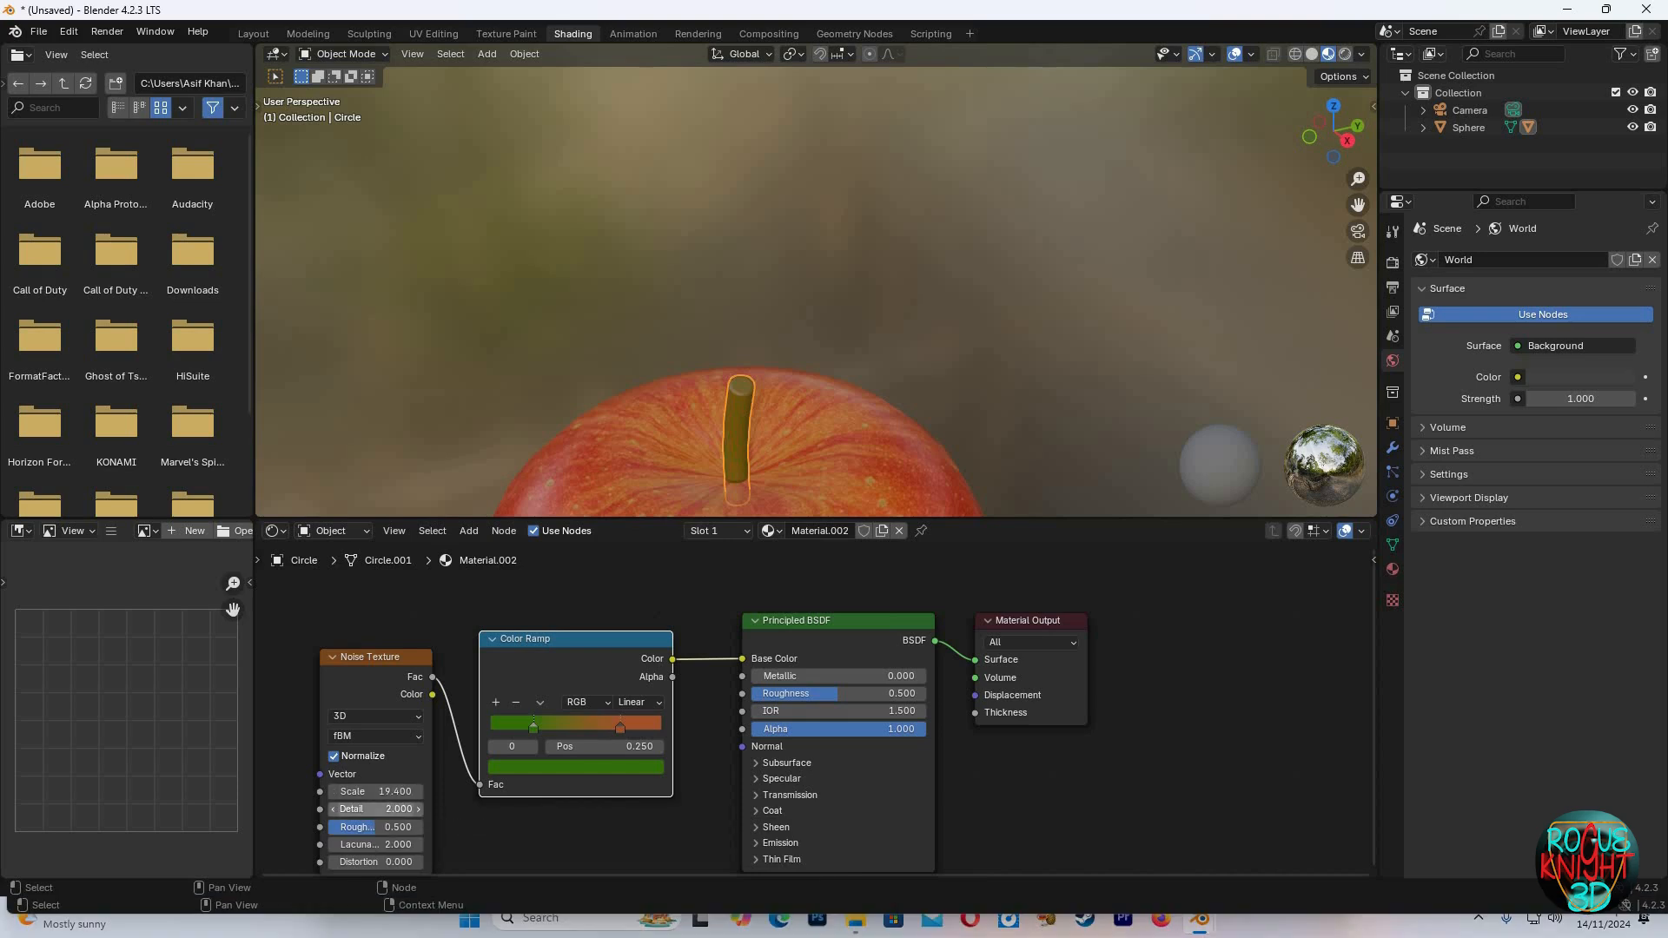
left_click_drag(396, 810, 405, 809)
left_click_drag(396, 808, 405, 809)
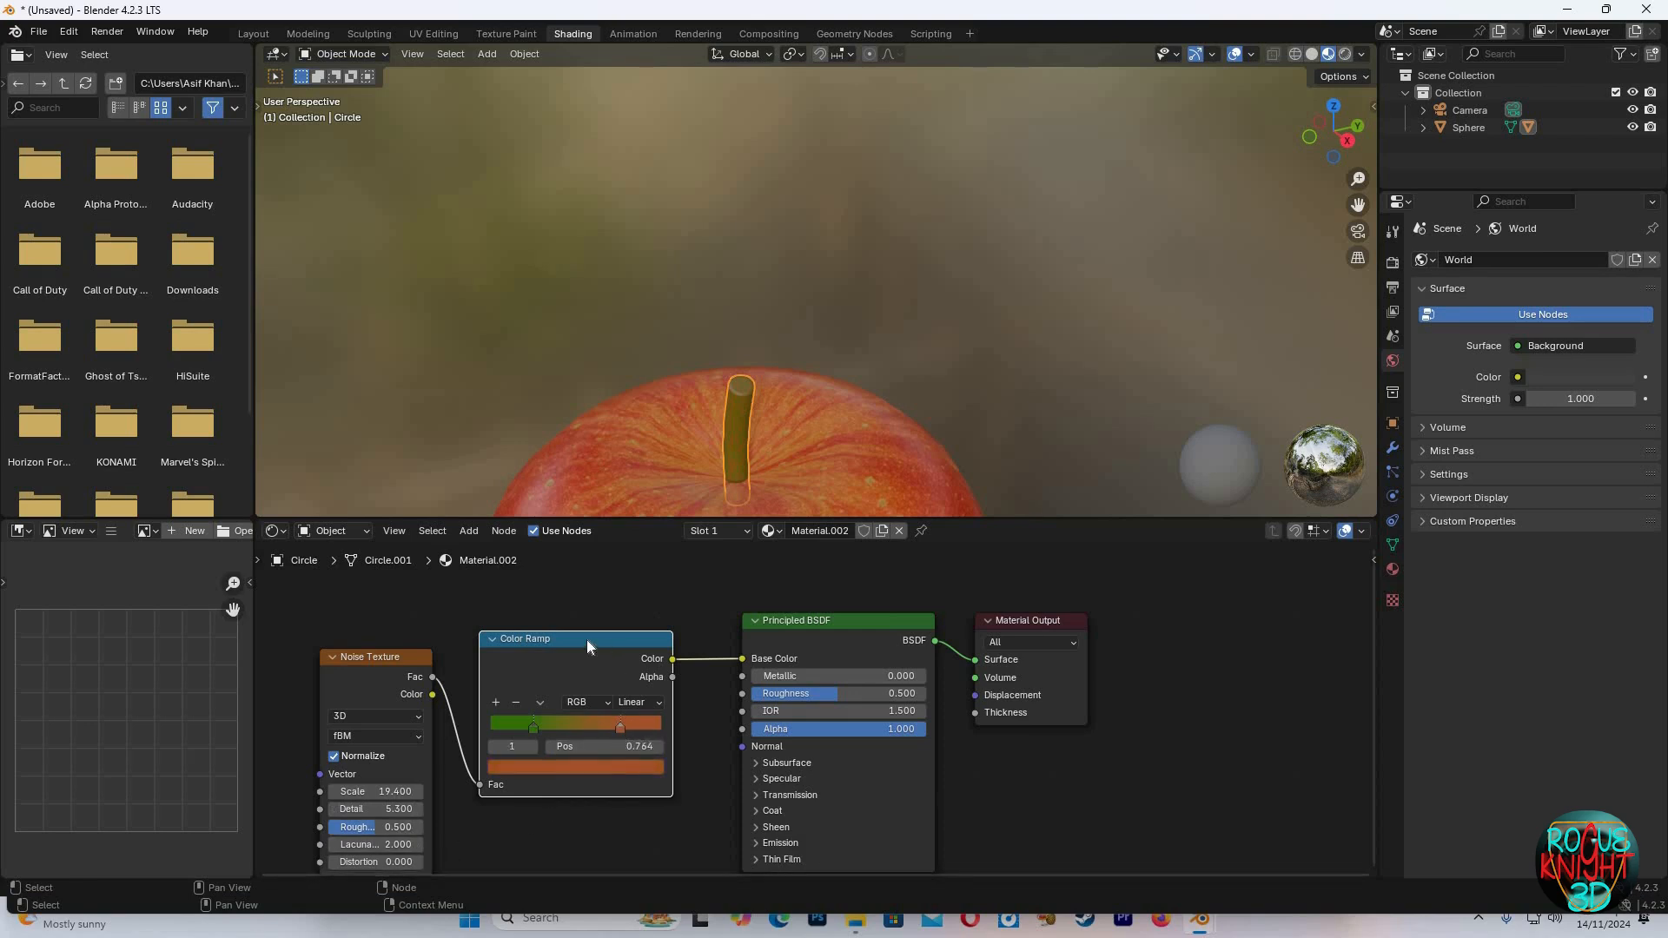
Darken the brown stop's color and move it to position 0.591
left_click(622, 768)
left_click_drag(650, 563, 650, 587)
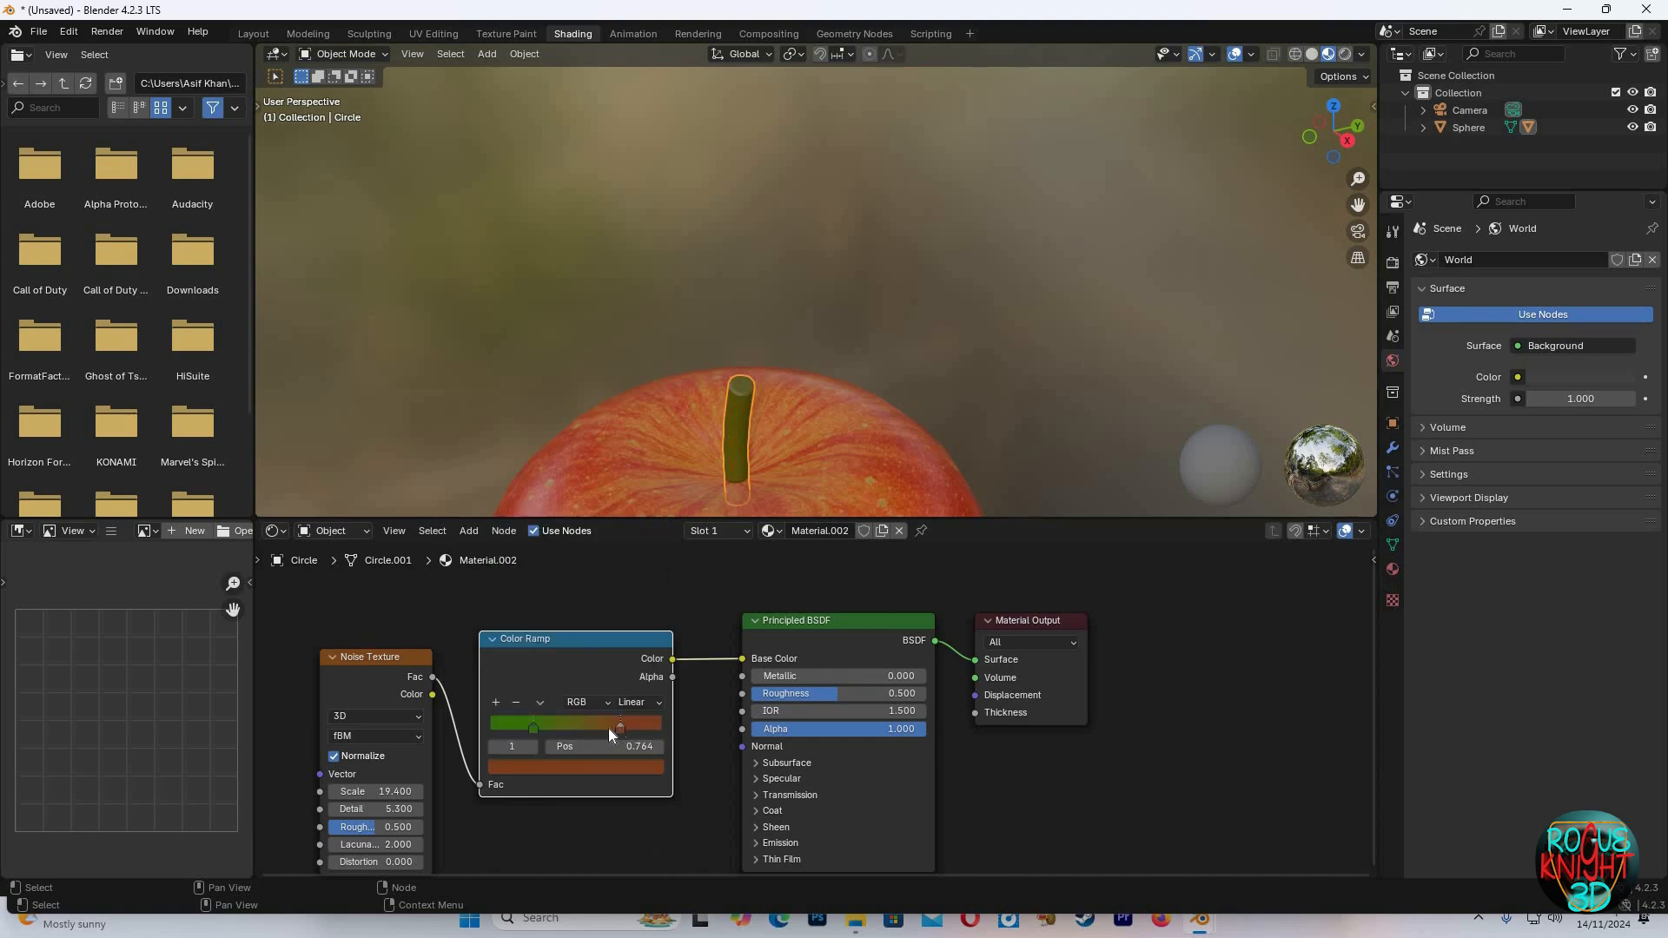
left_click_drag(591, 726, 594, 727)
Add a Bump node, feeding Color Ramp Color into its Height and its Normal into the BSDF Normal
left_click_drag(801, 578, 1028, 716)
key("g")
left_click(695, 624)
left_click(696, 624)
key("shift+a")
type("bump")
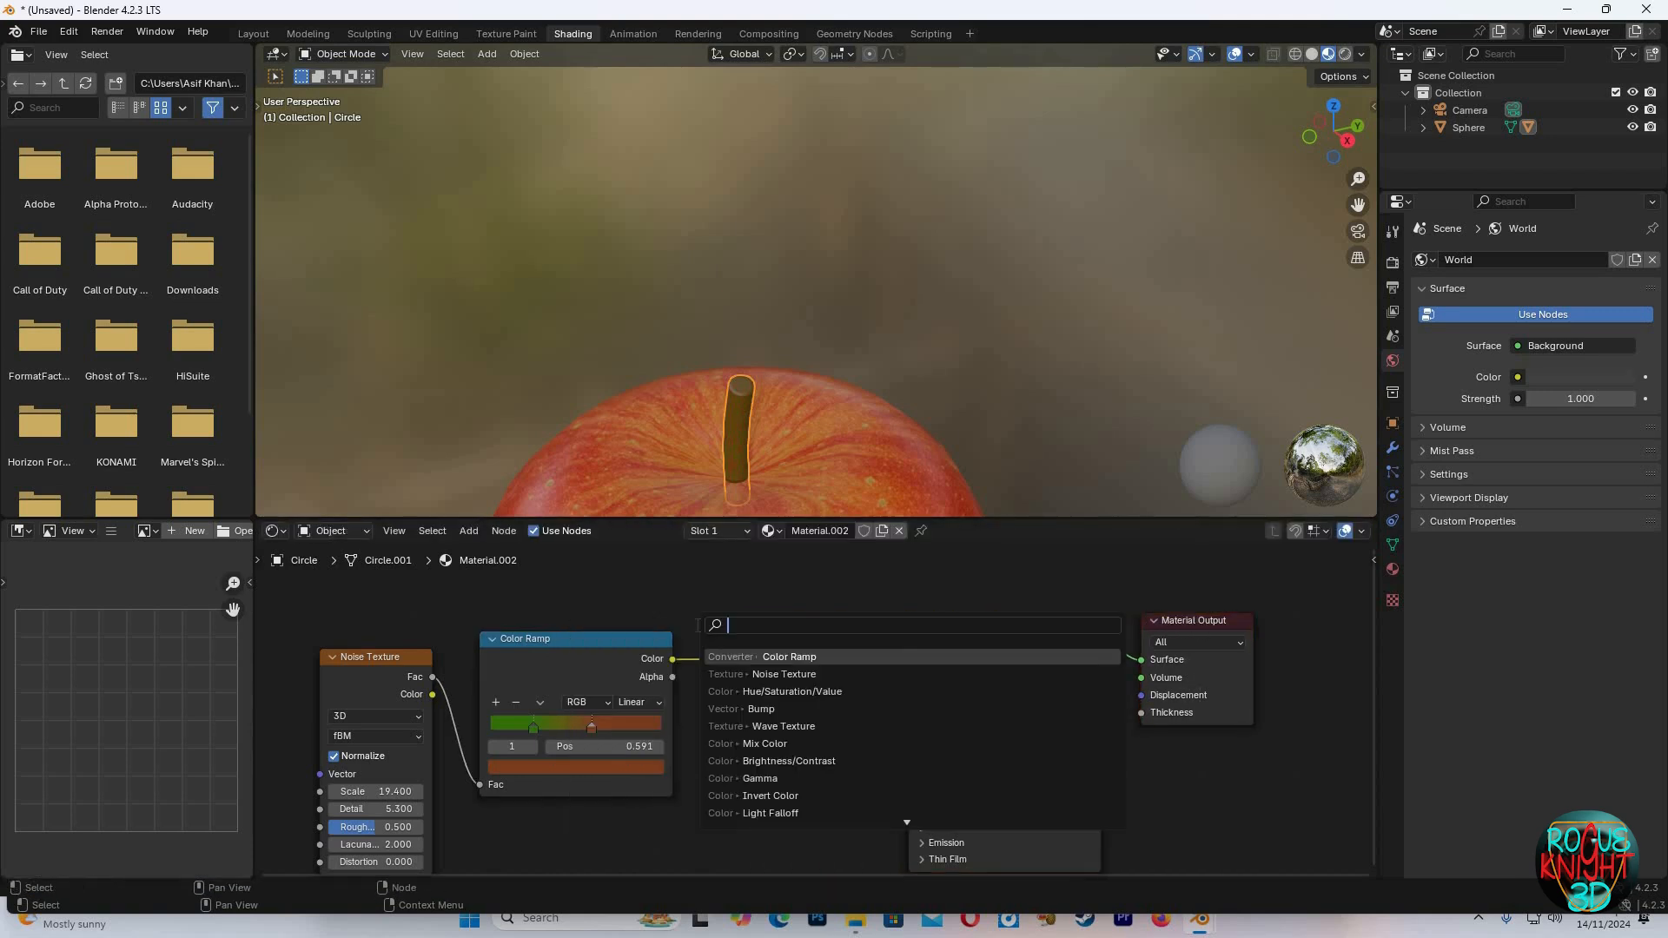
key("Return")
left_click(717, 768)
left_click_drag(672, 658, 723, 810)
left_click_drag(835, 735, 907, 705)
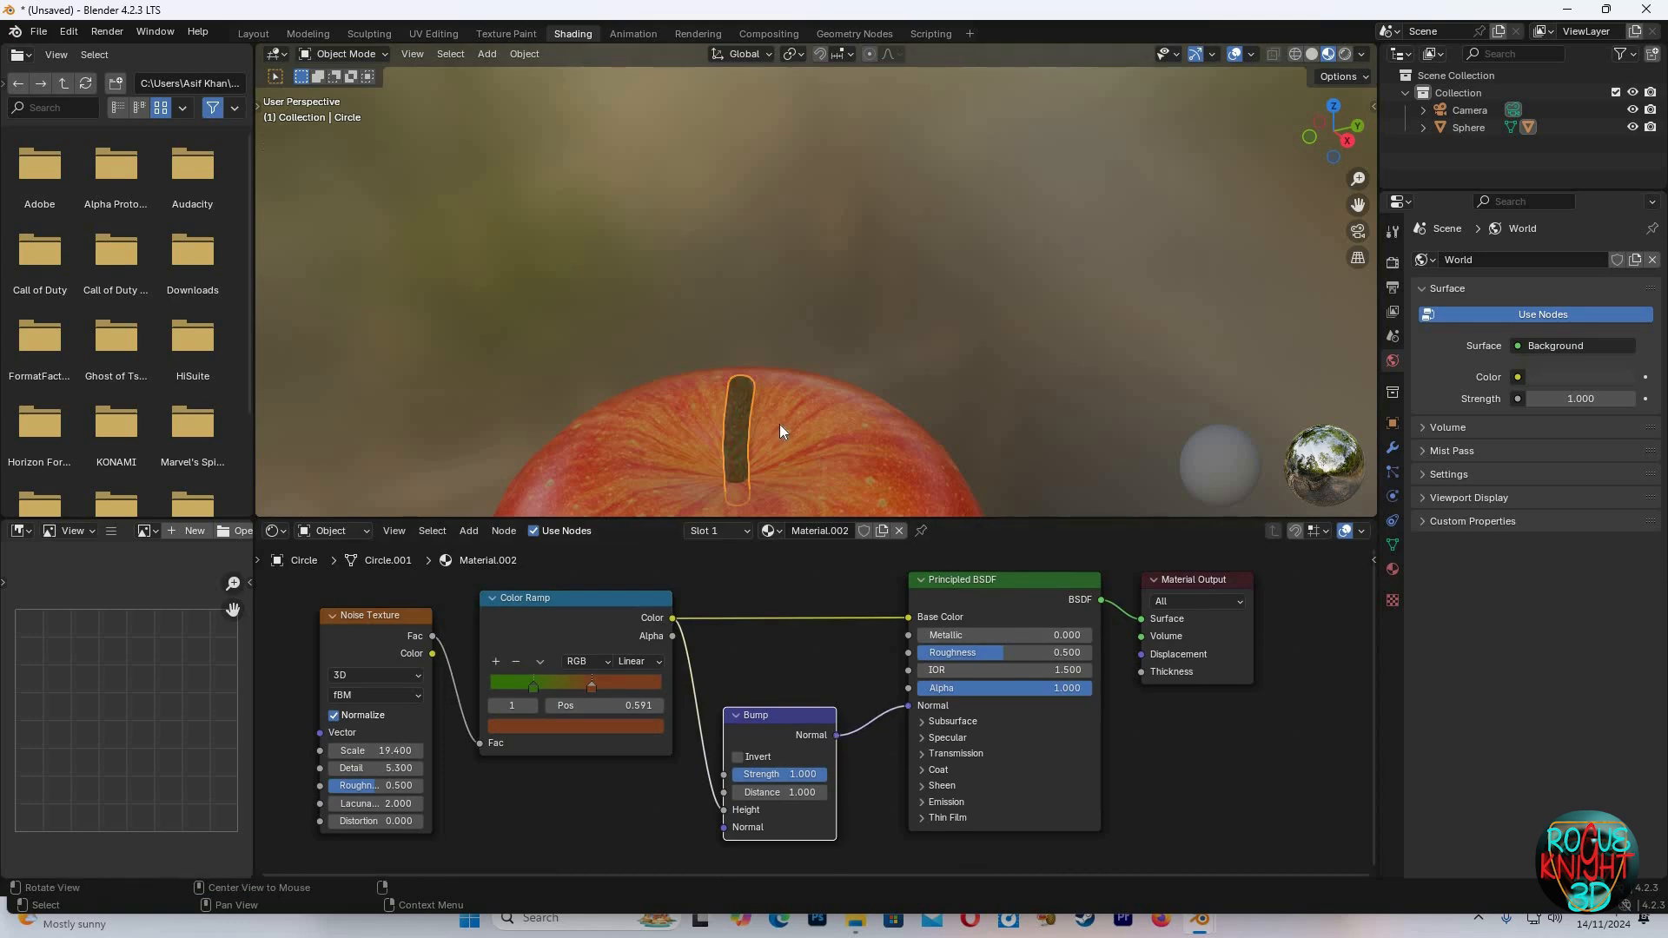
Set the stem's Bump Strength to 0.2
scroll(780, 423, "up", 4)
left_click(828, 452)
middle_click_drag(942, 253, 978, 372)
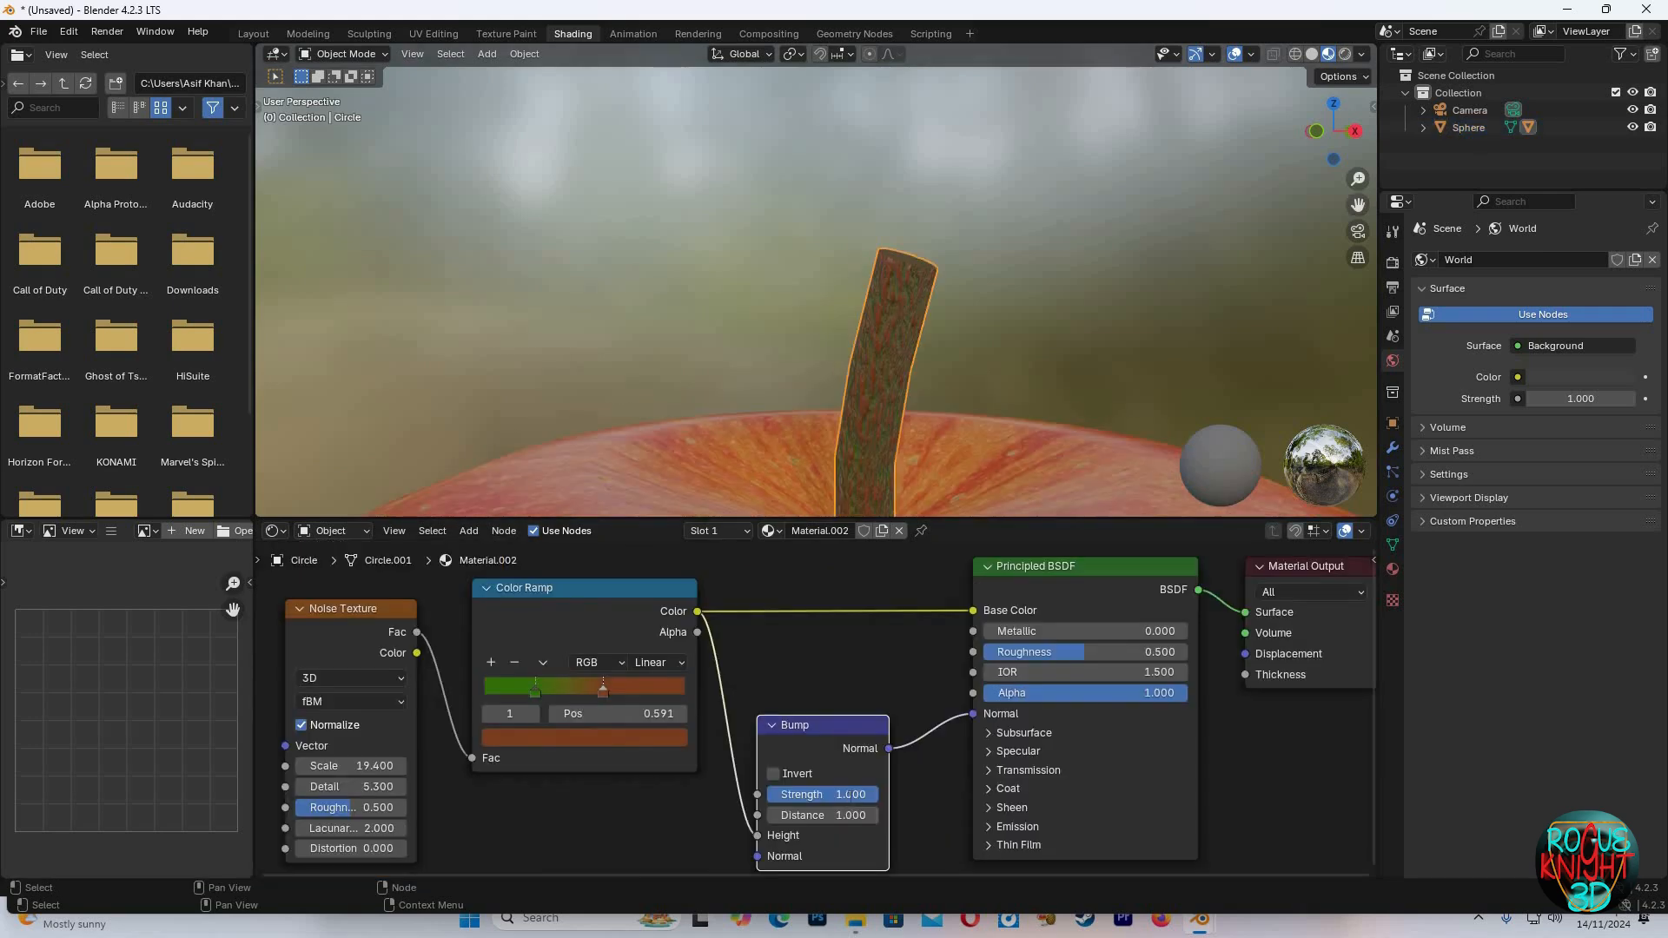
double_click(852, 796)
type(".")
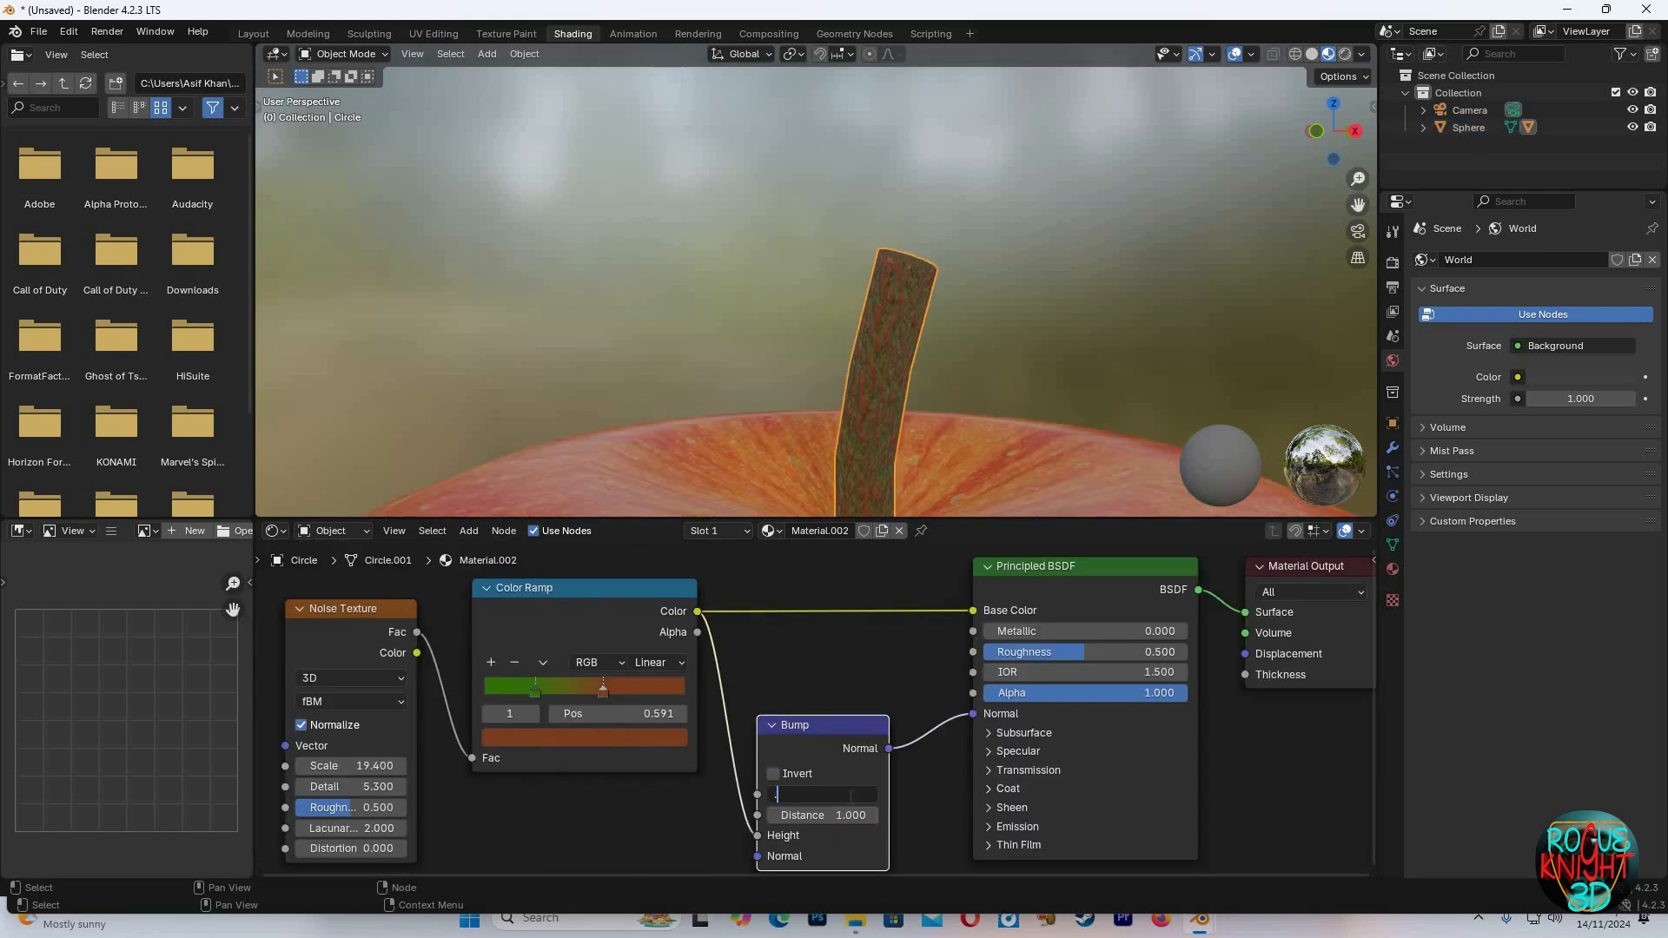
type("200")
key("Return")
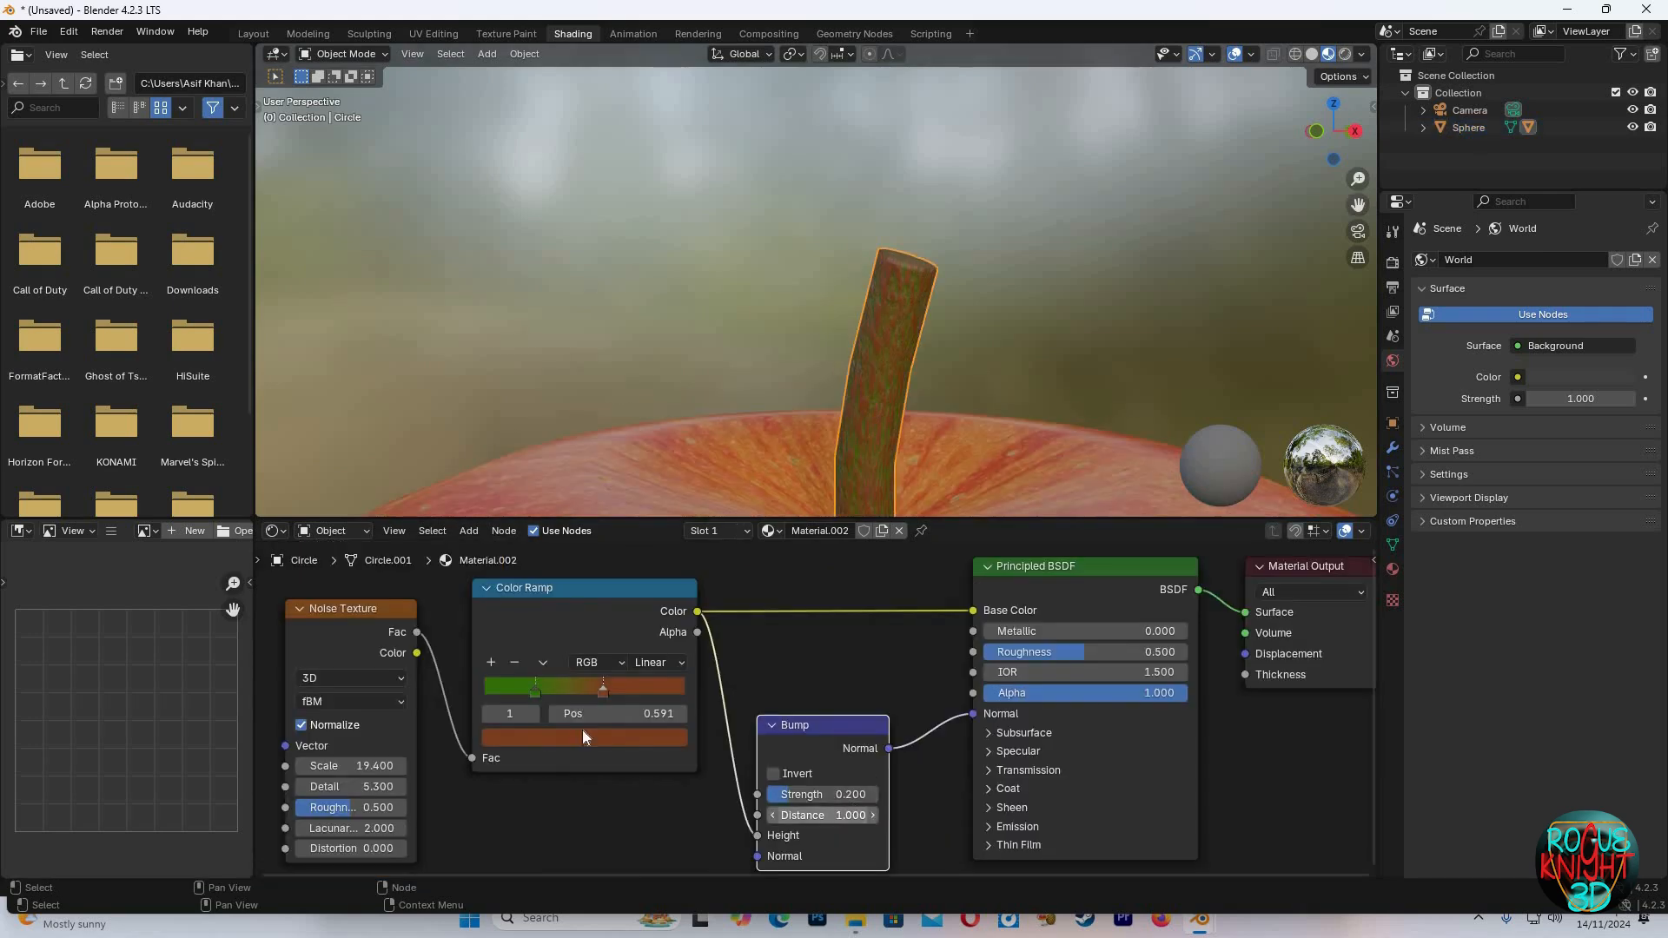
Move the green Color Ramp stop to position 0.164
left_click_drag(603, 691, 514, 691)
scroll(1079, 296, "down", 4, "alt")
scroll(1079, 295, "down", 1)
left_click(1082, 311)
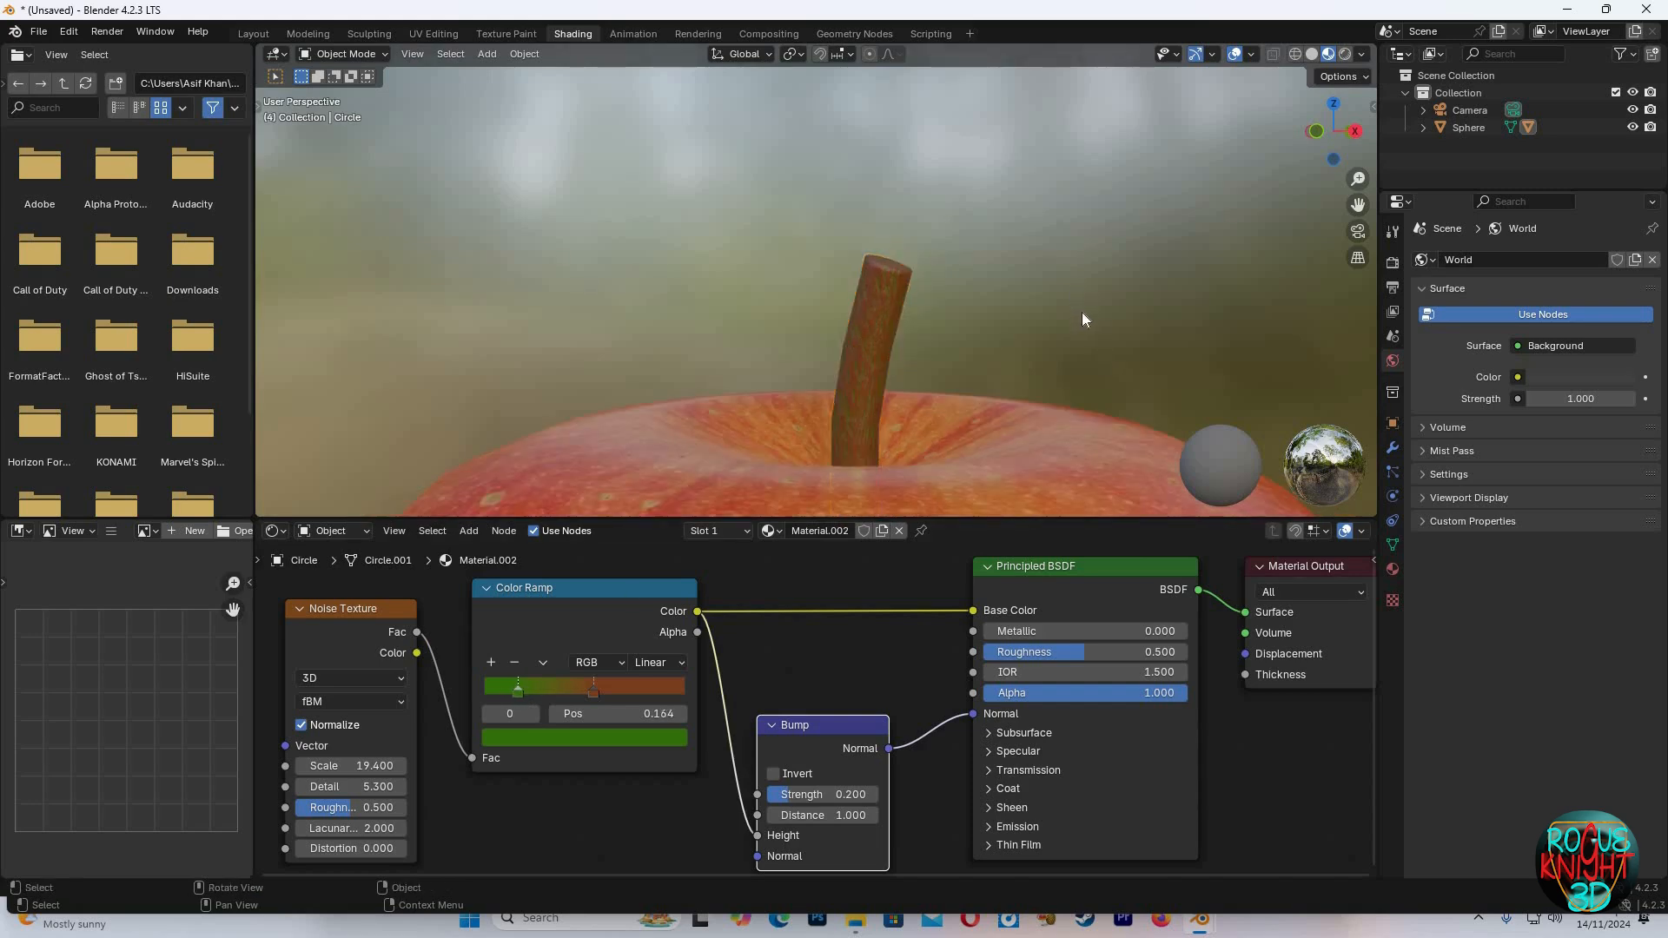
scroll(1081, 311, "down", 9)
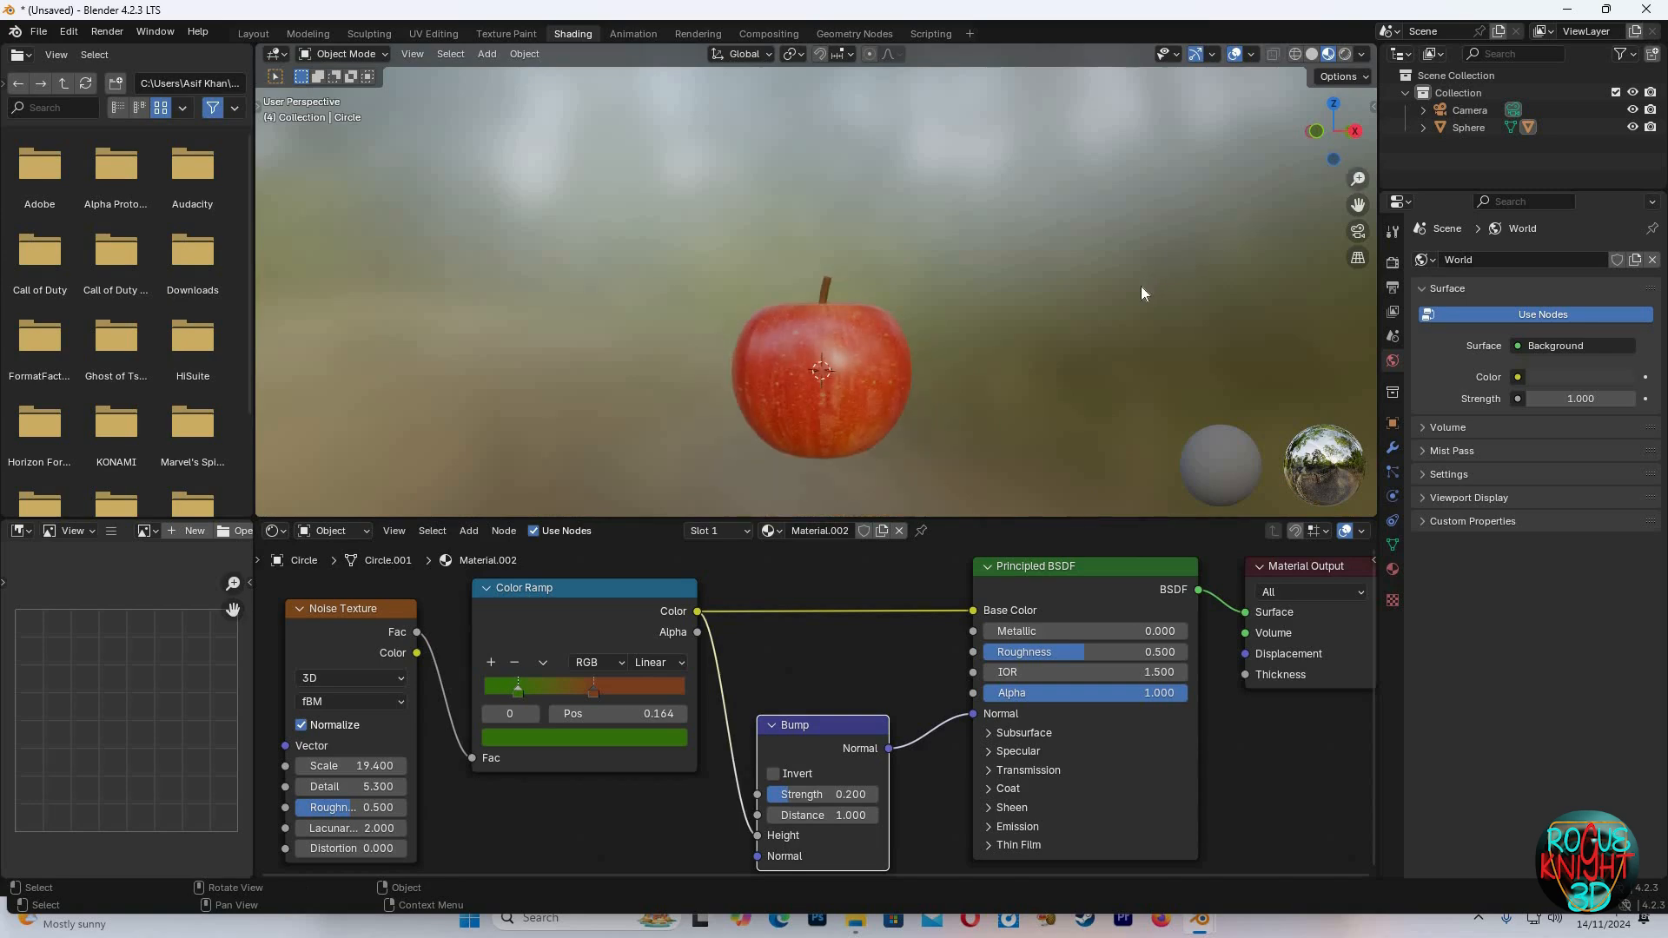
Select the apple and try duplicating it, undoing the duplicate
middle_click_drag(1139, 285, 1030, 243)
scroll(1042, 258, "up", 2)
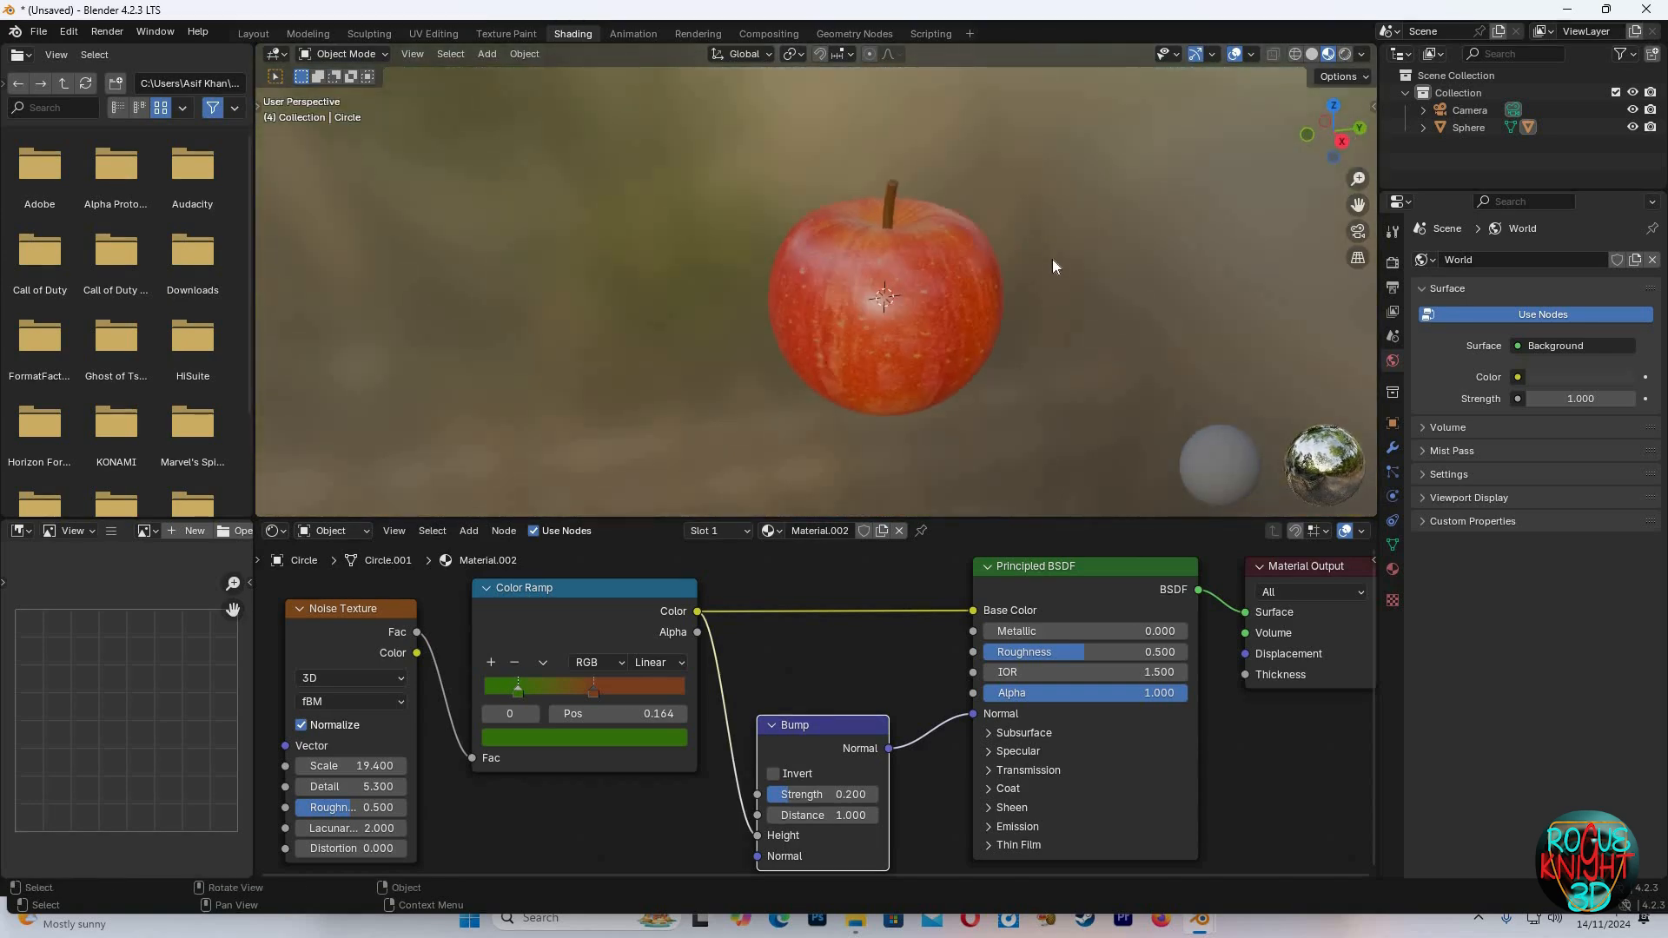
left_click(919, 275)
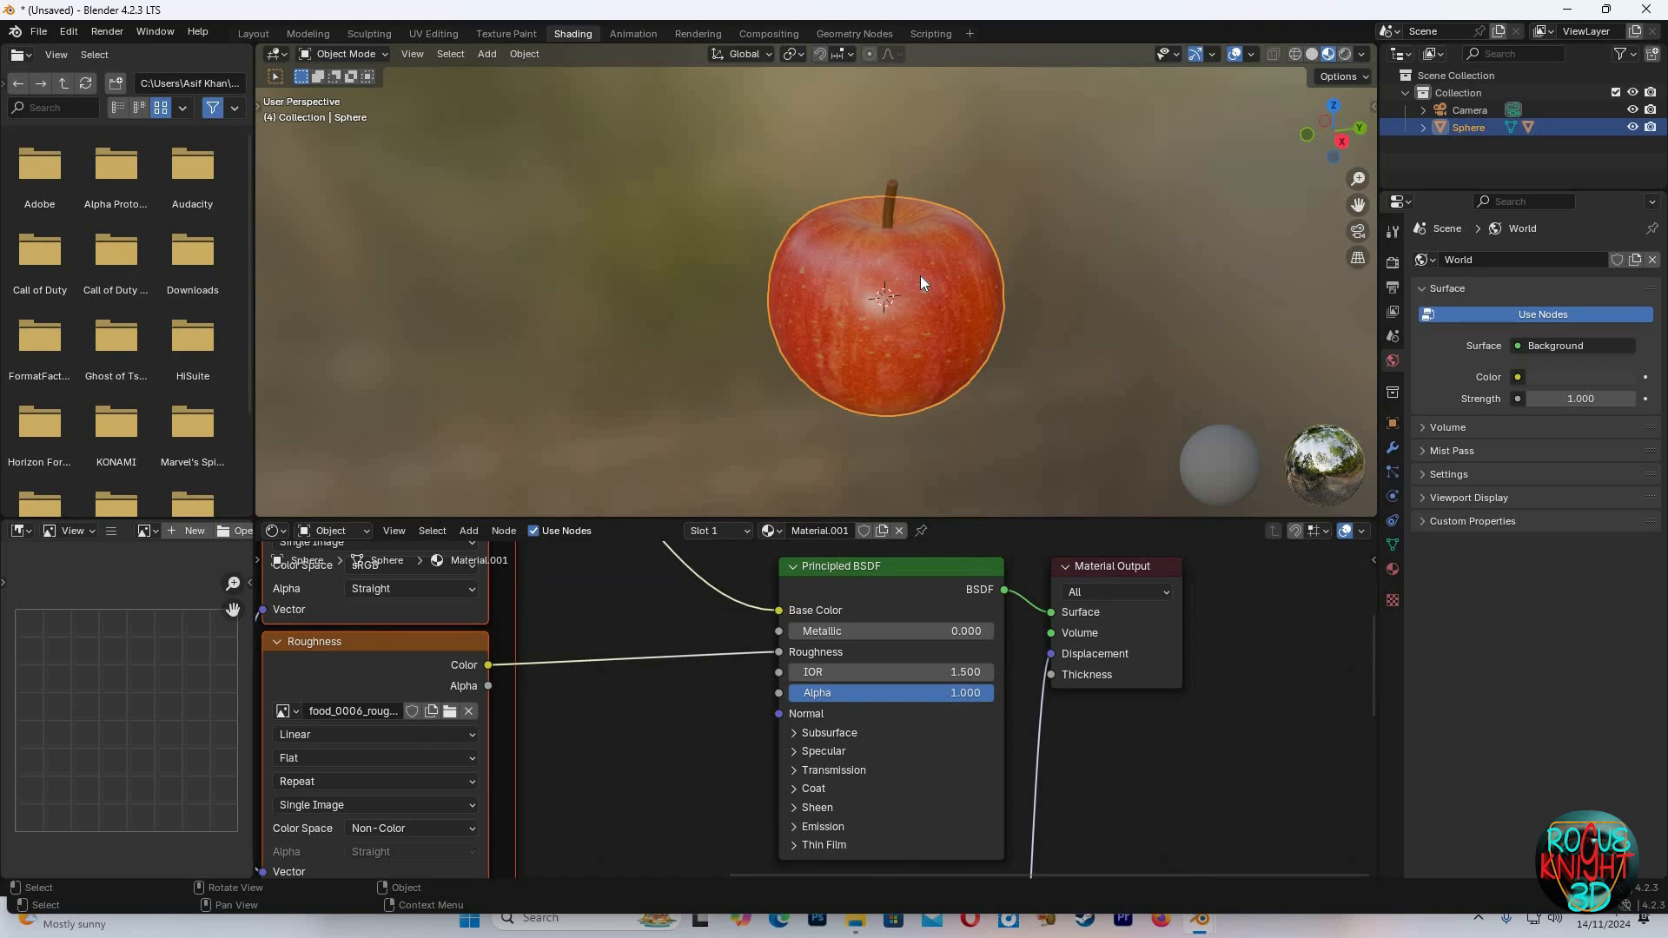
key("shift+d")
key("x")
key("Escape")
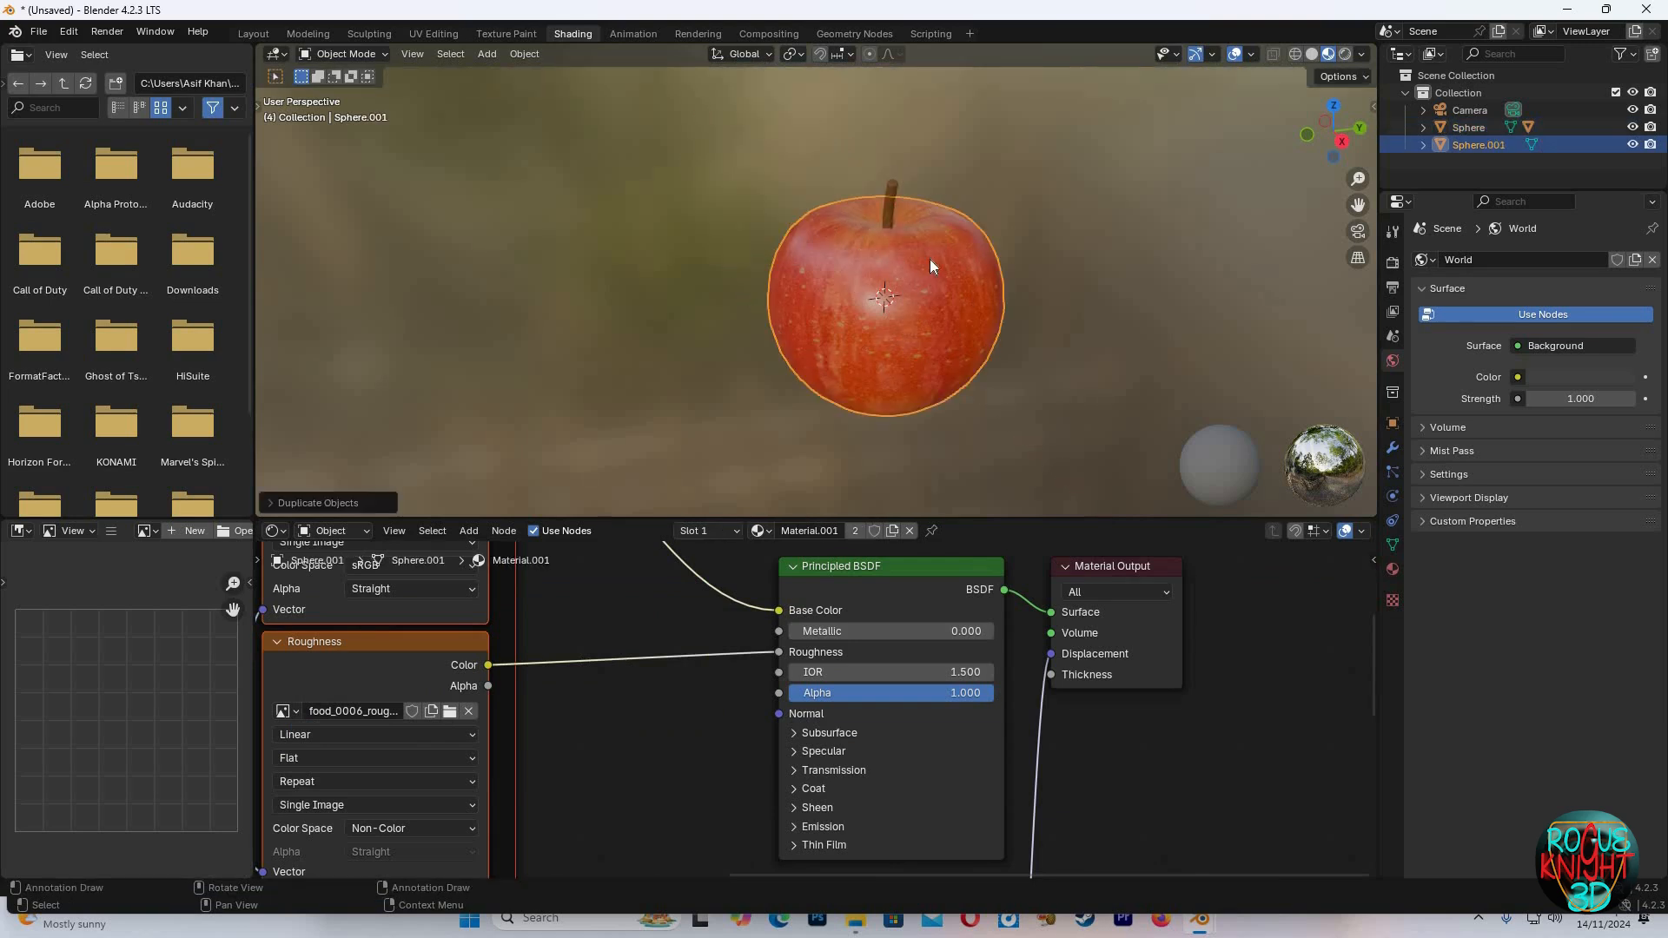
key("ctrl+z")
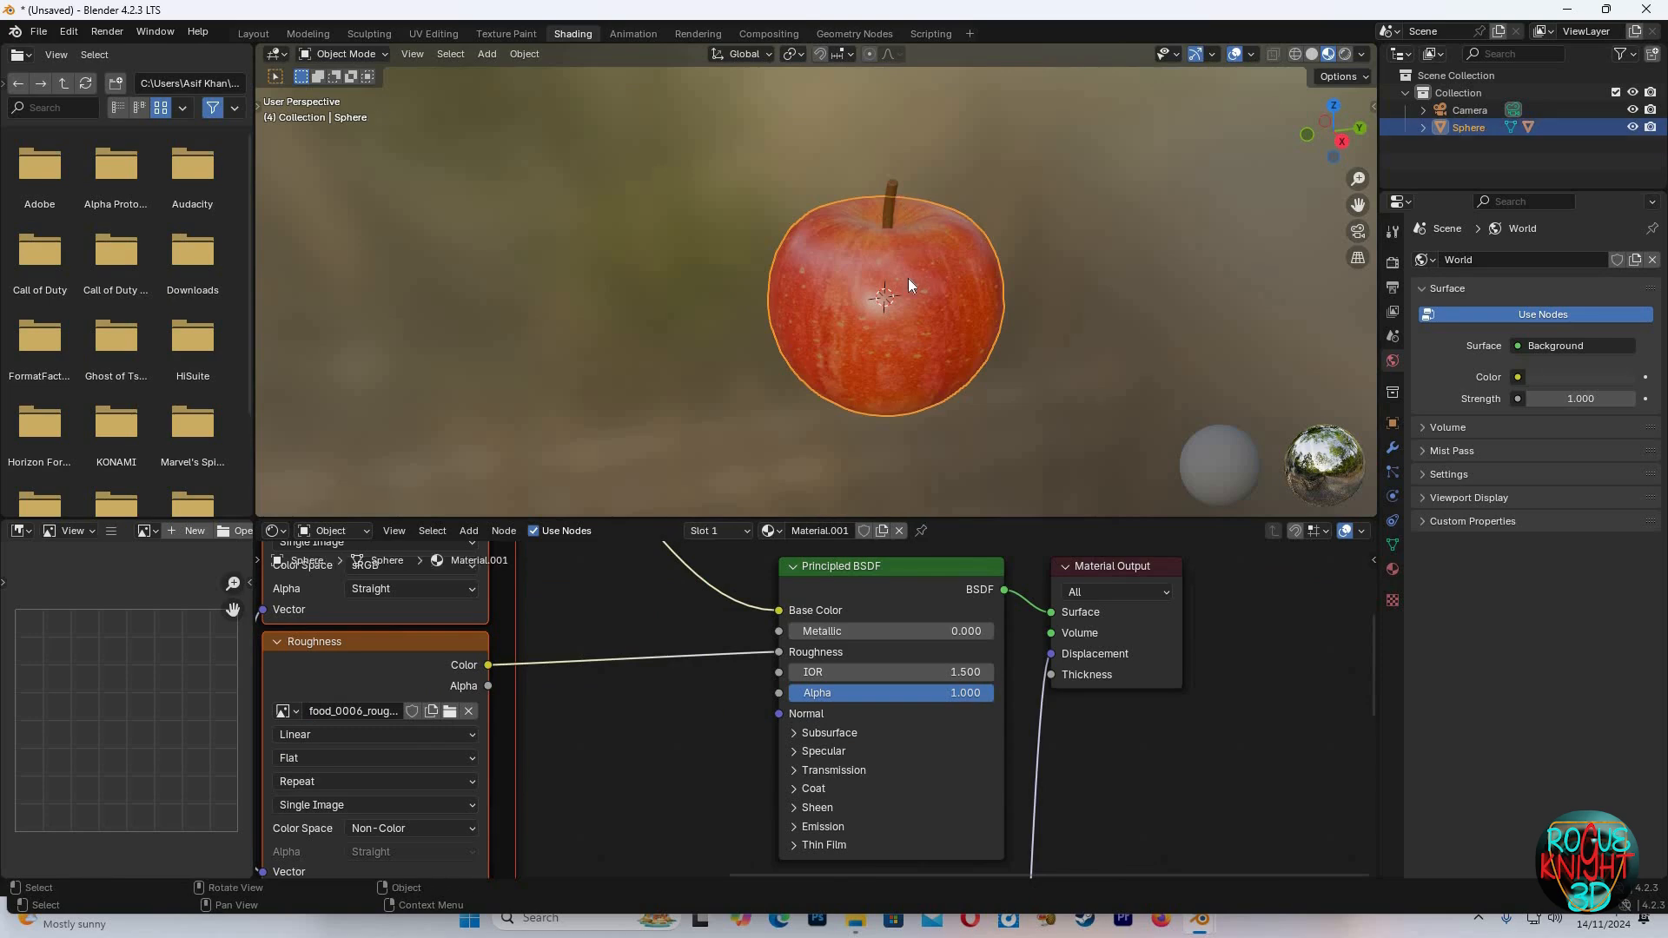
Duplicate the apple with its stem and place the copy beside the original
key("shift+d")
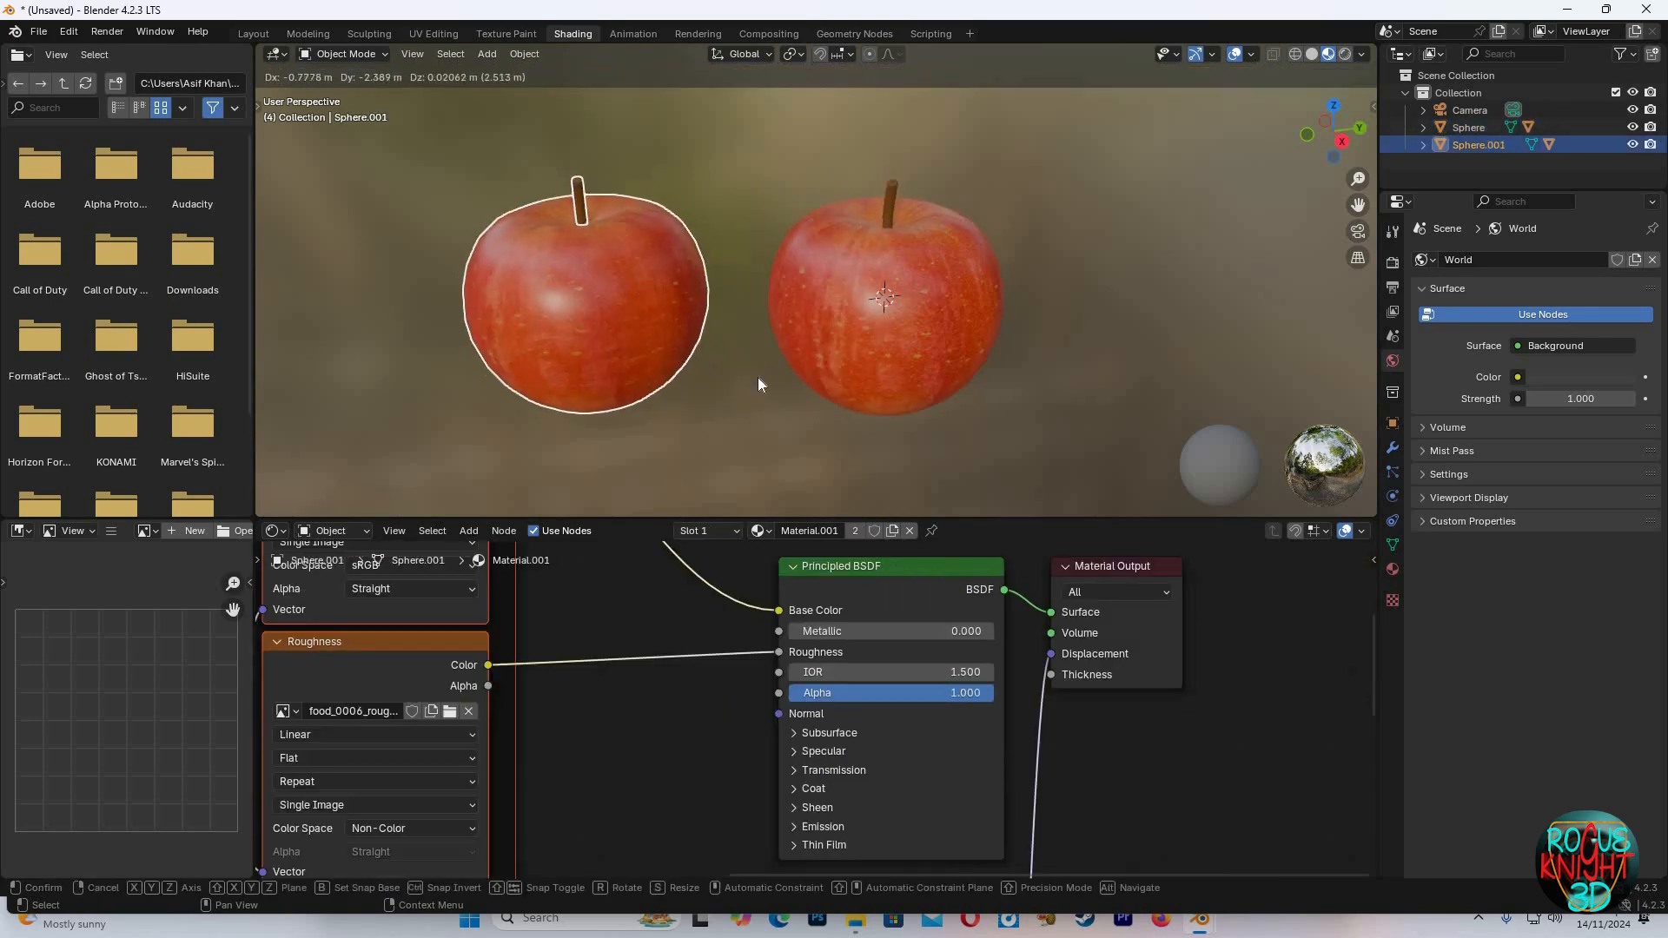
left_click(758, 381)
key("alt+a")
left_click(618, 332)
middle_click_drag(755, 512, 768, 721, "ctrl")
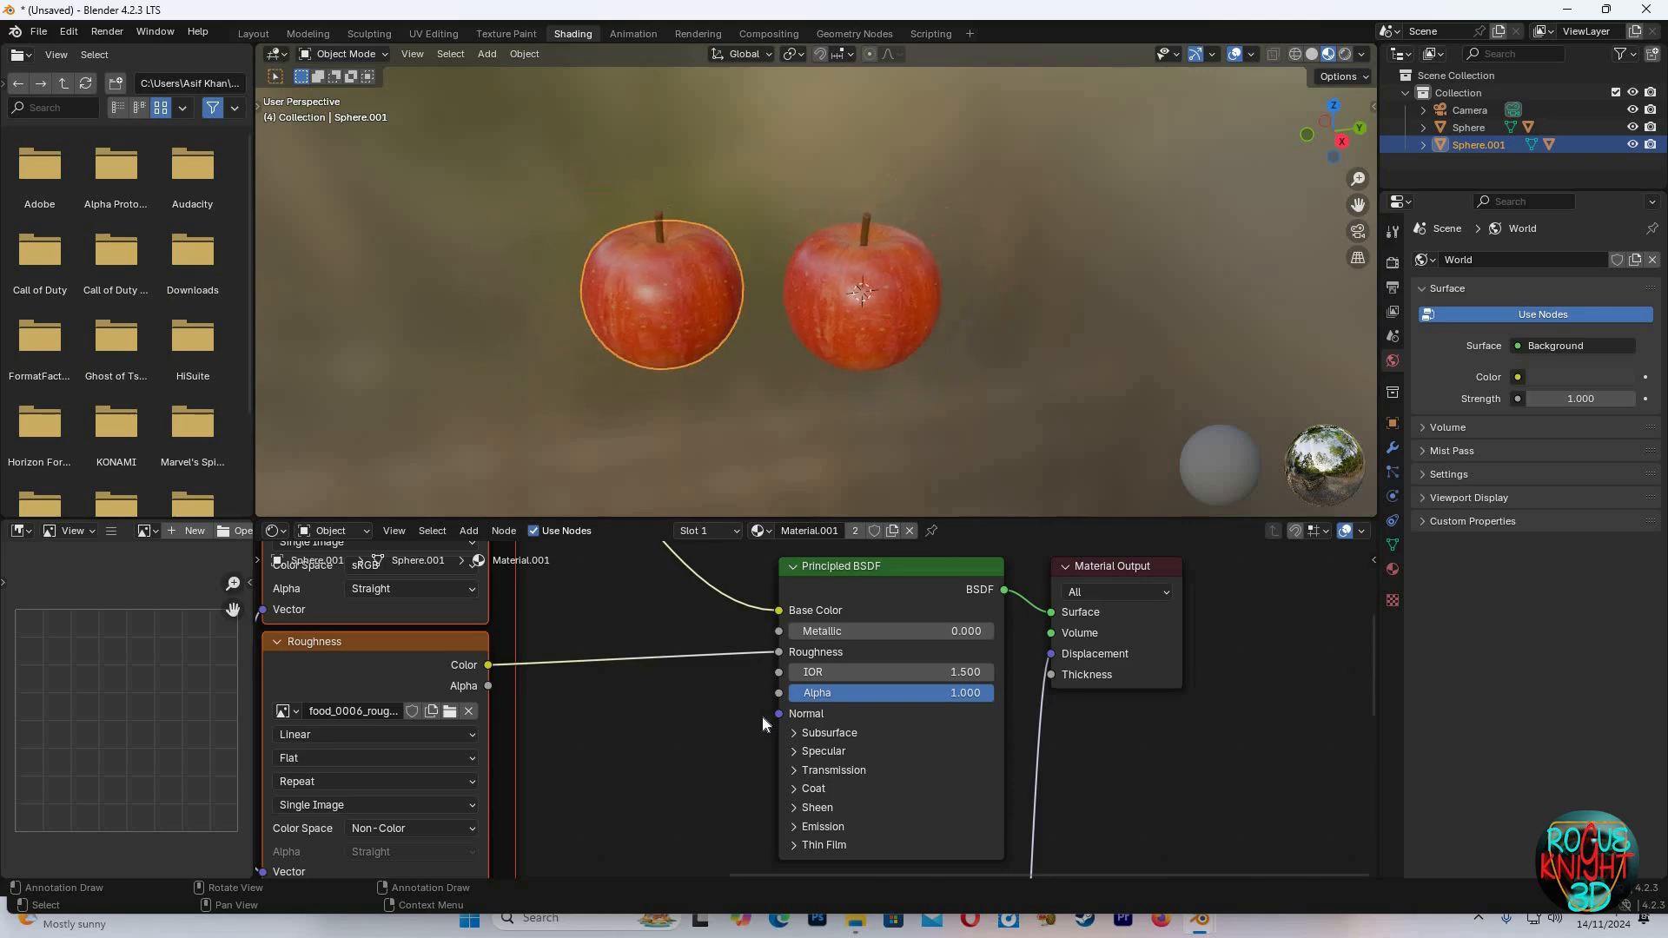
scroll(768, 721, "down", 3)
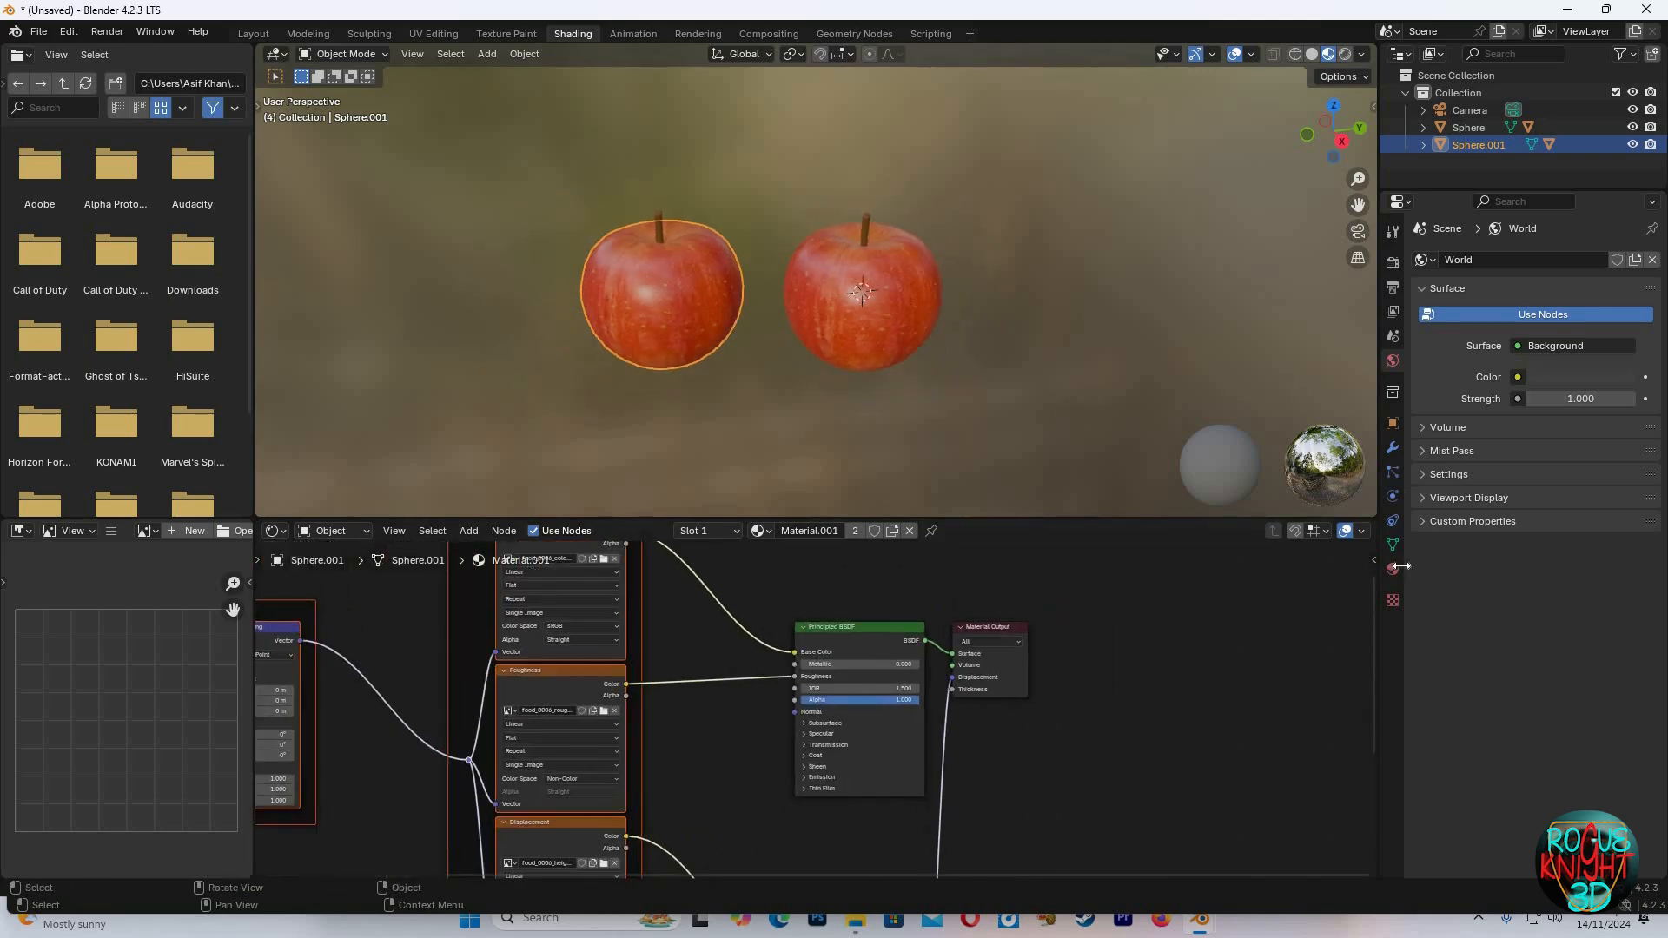
Give the copy its own material and insert a Color Ramp between the base color texture and BSDF Base Color
left_click(1393, 569)
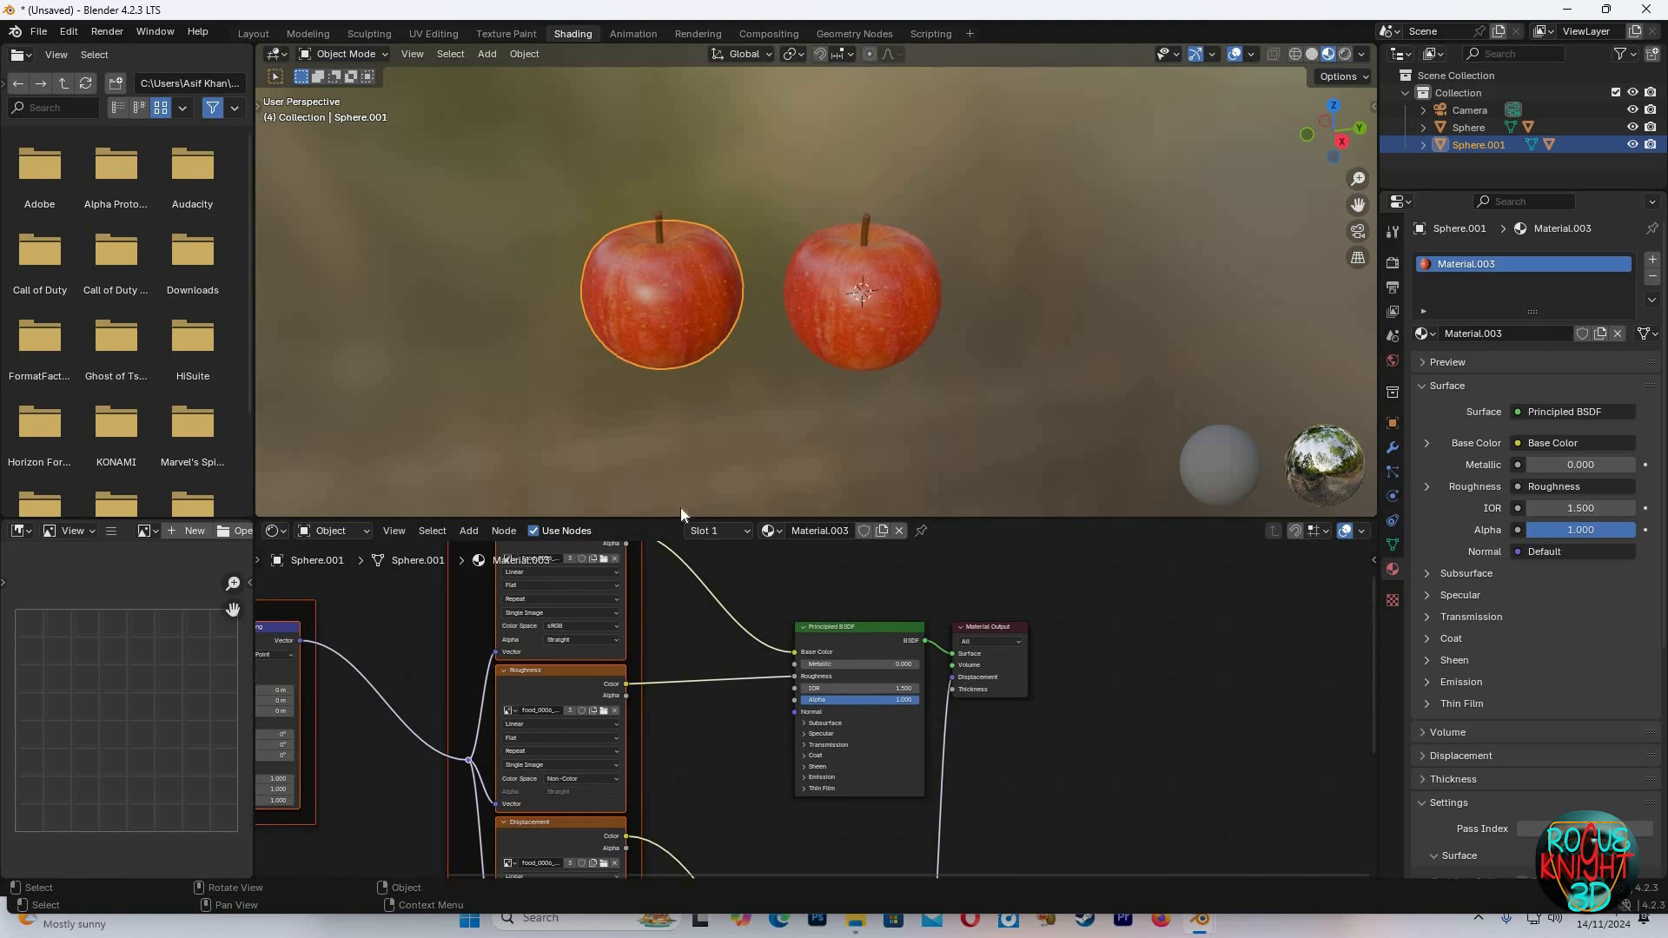
middle_click_drag(725, 547, 729, 605)
left_click(730, 606)
key("shift+a")
type("c")
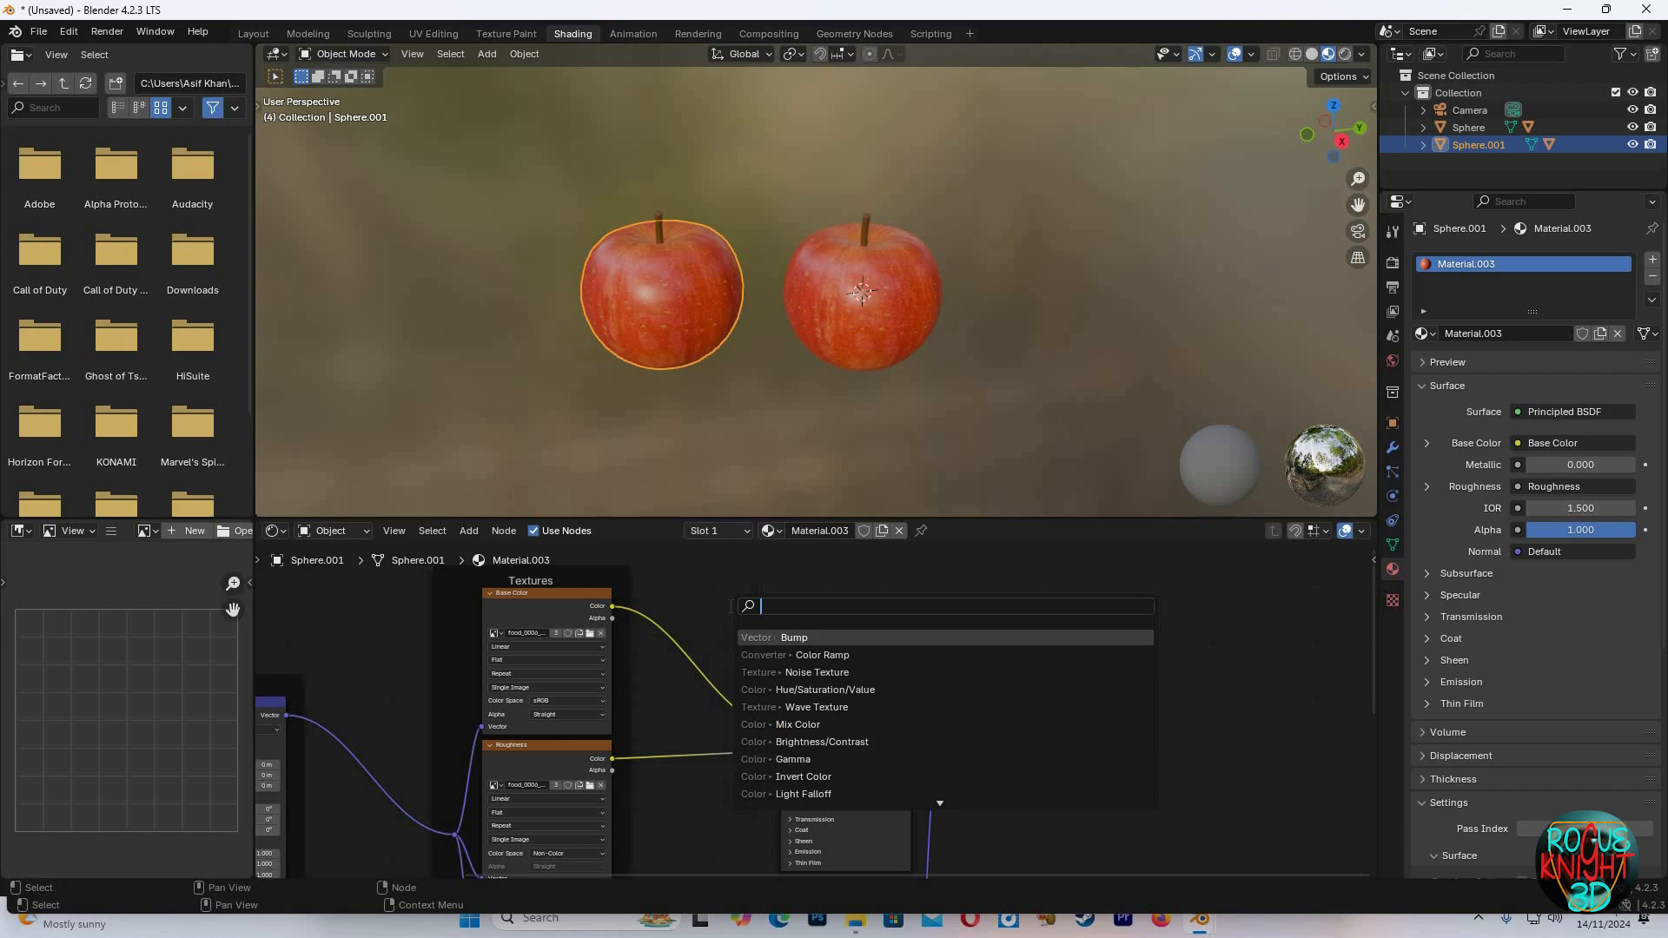
type("o")
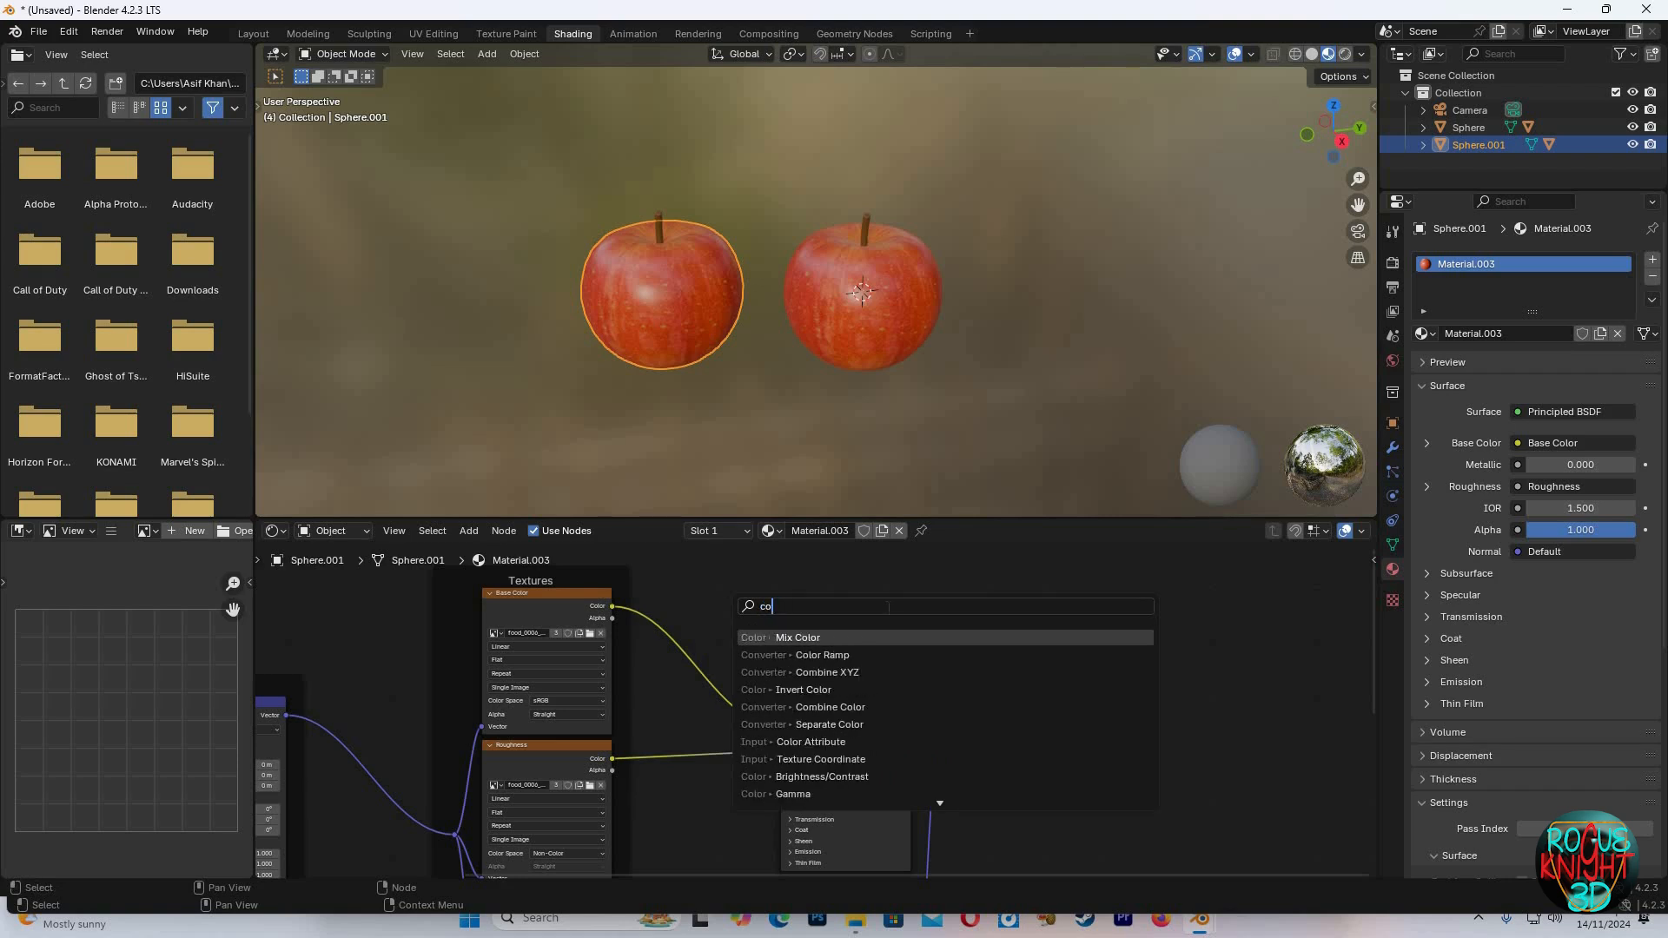
left_click(811, 659)
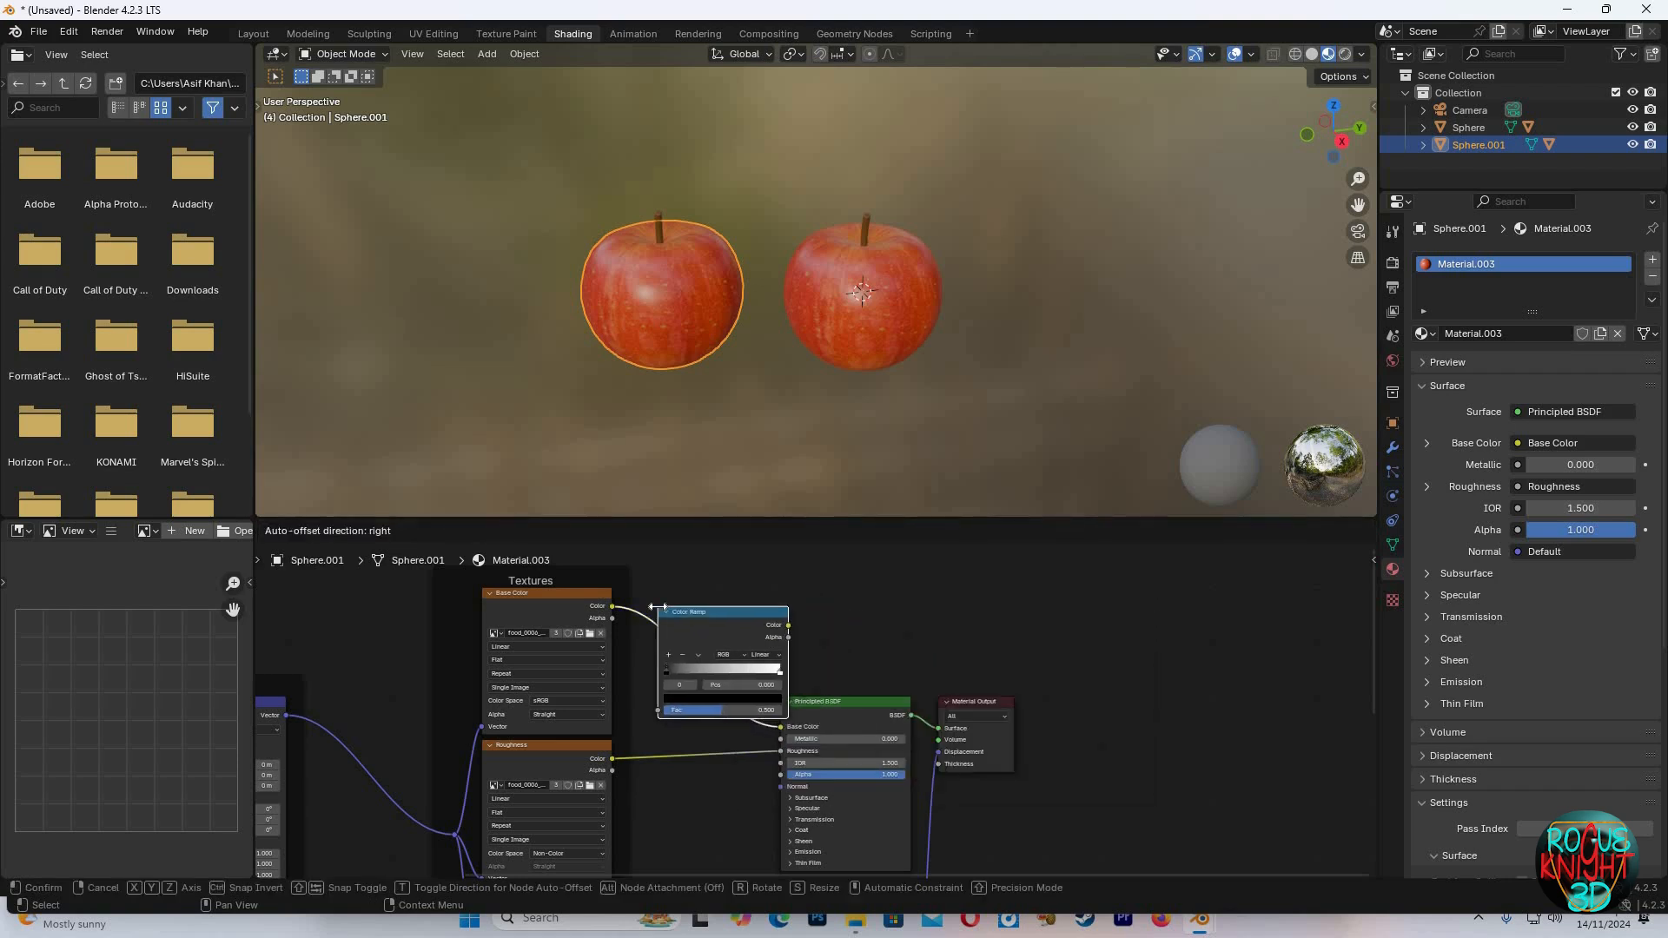
left_click(650, 607)
scroll(574, 636, "up", 2)
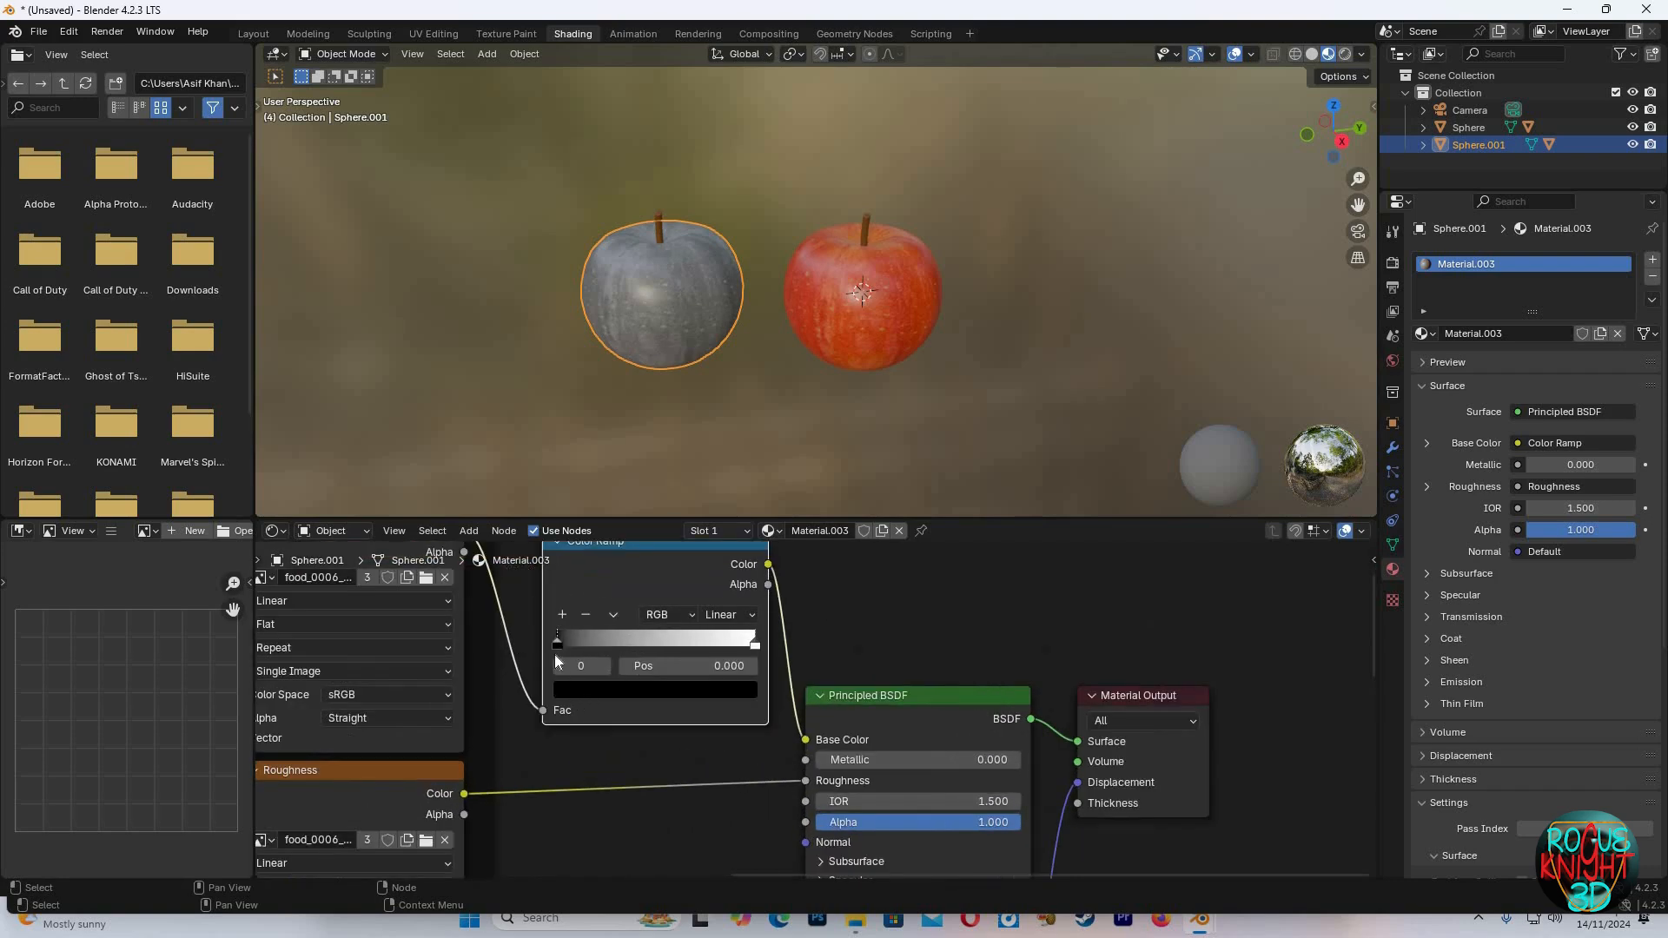
Set the new ramp's first stop to green and move it to position 0.164
left_click(596, 690)
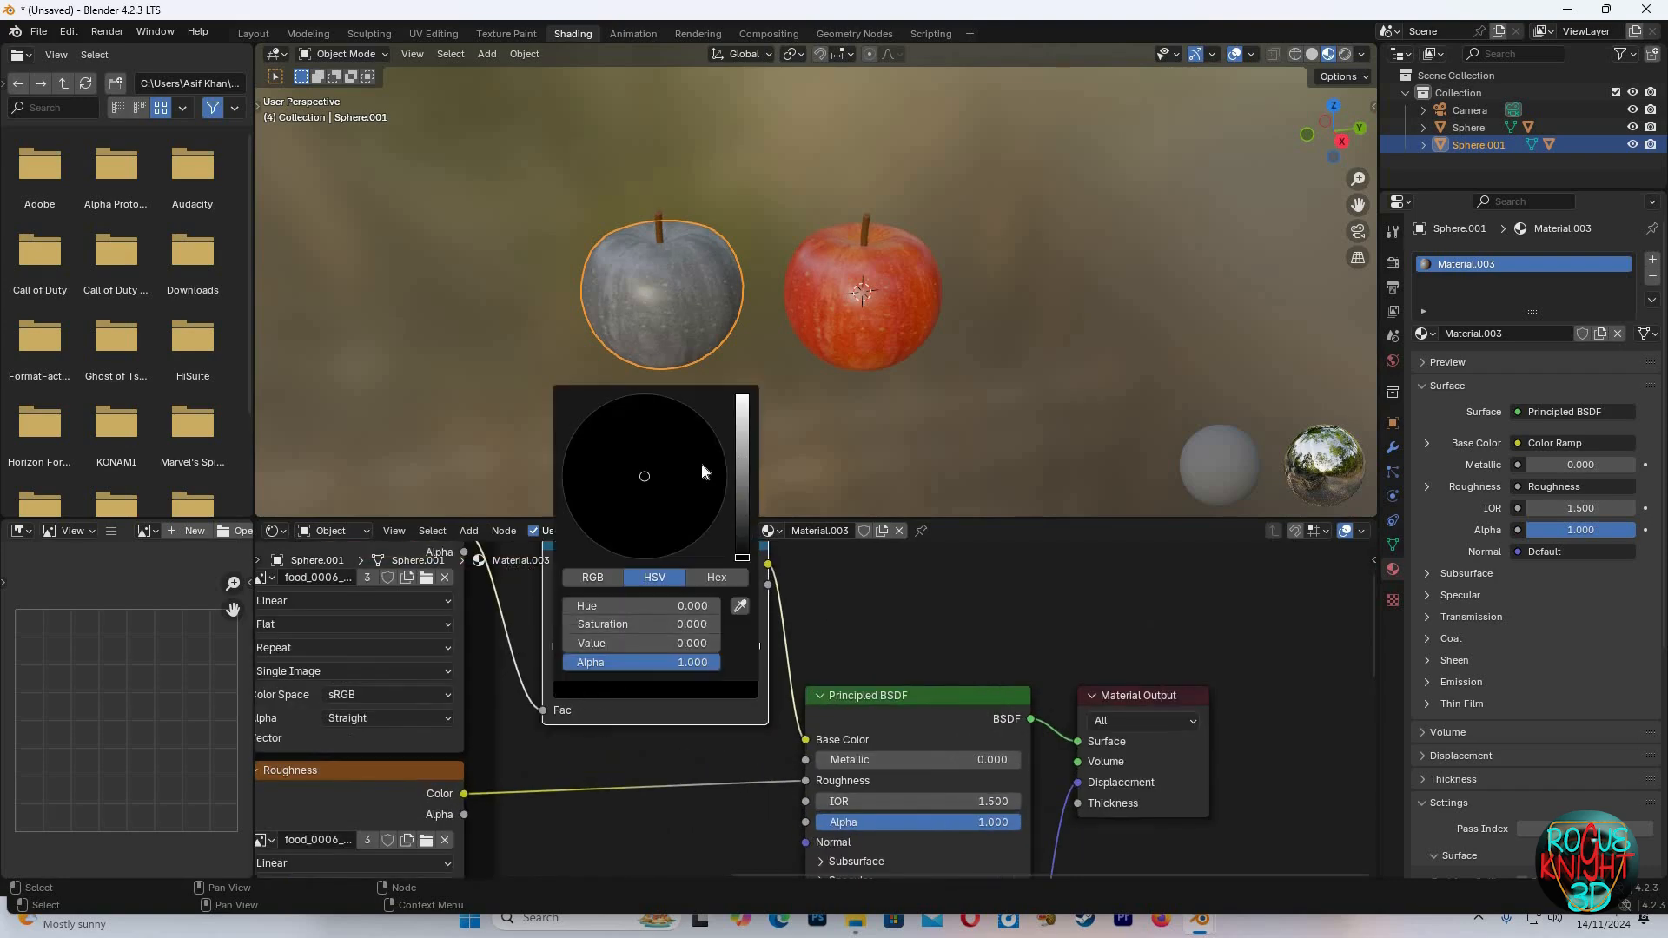
left_click_drag(741, 474, 742, 454)
left_click_drag(633, 482, 561, 476)
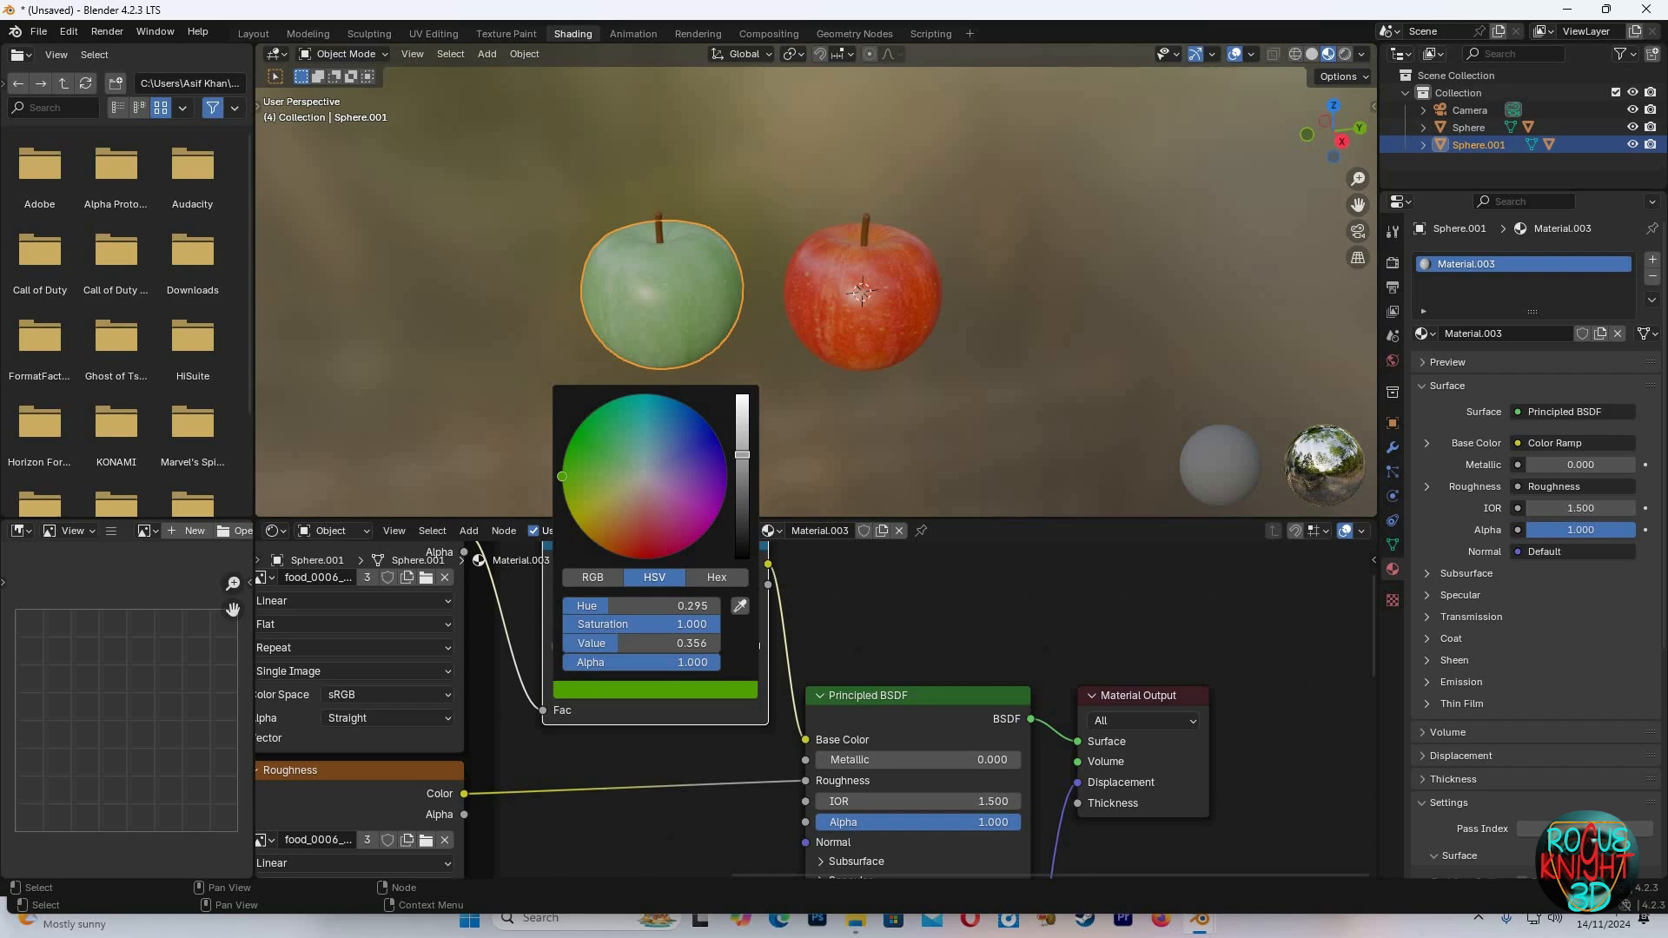
mouse_move(742, 455)
left_mouse_down()
mouse_move(742, 435)
mouse_move(742, 456)
left_mouse_up()
left_click_drag(562, 476, 573, 469)
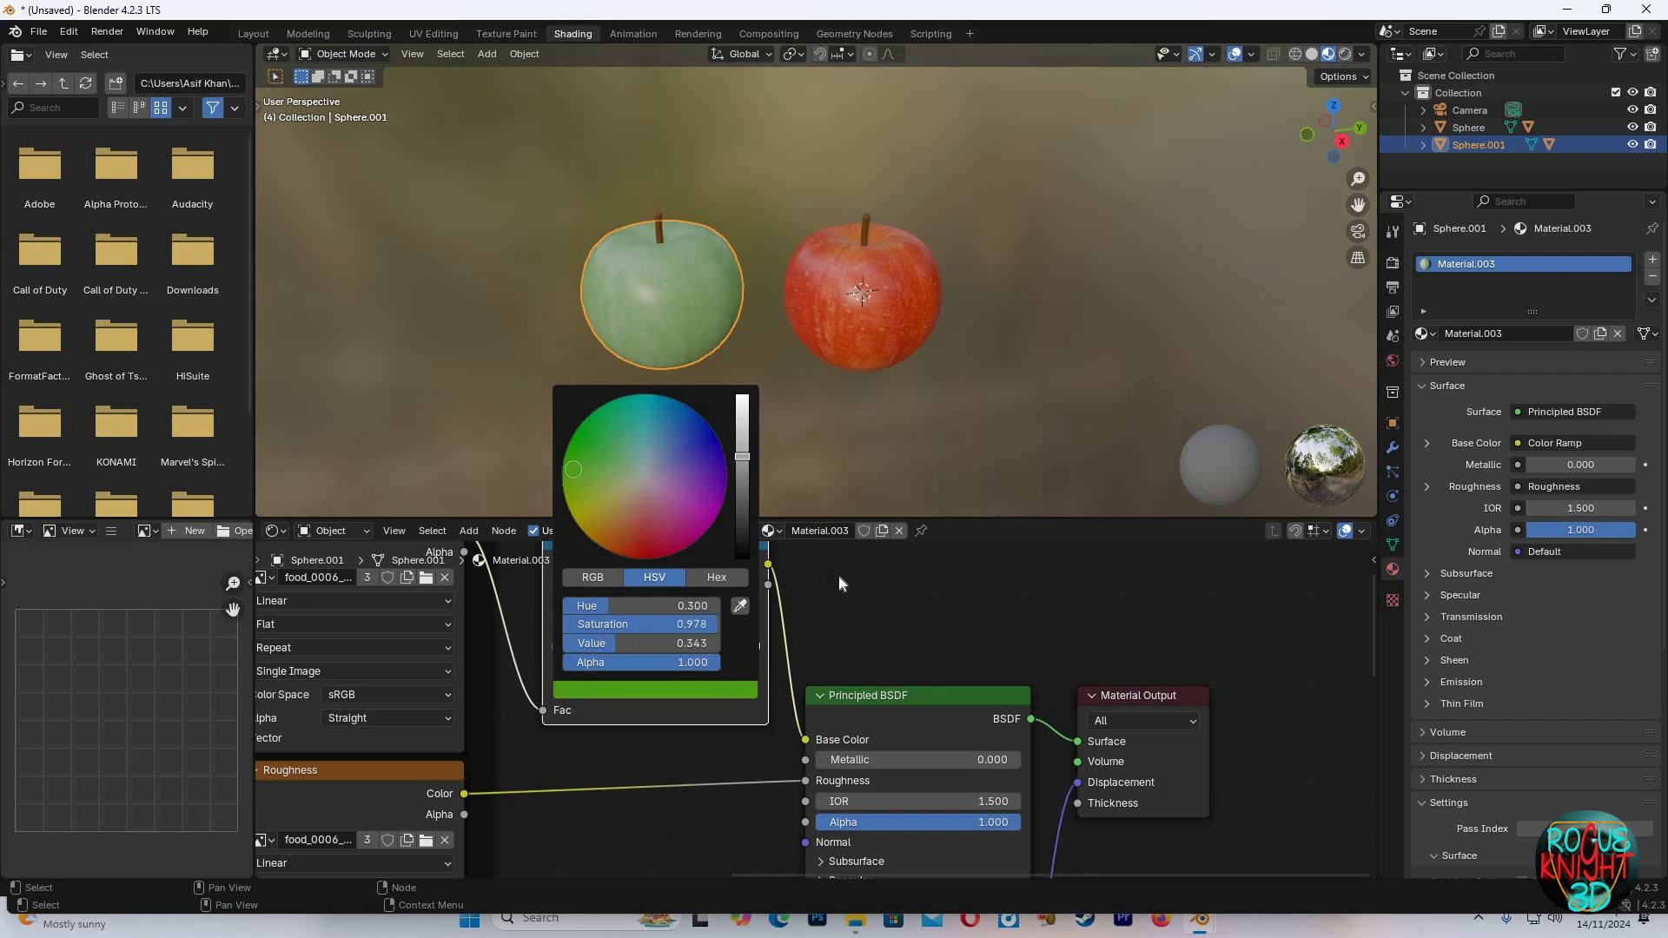
left_click_drag(587, 649, 582, 649)
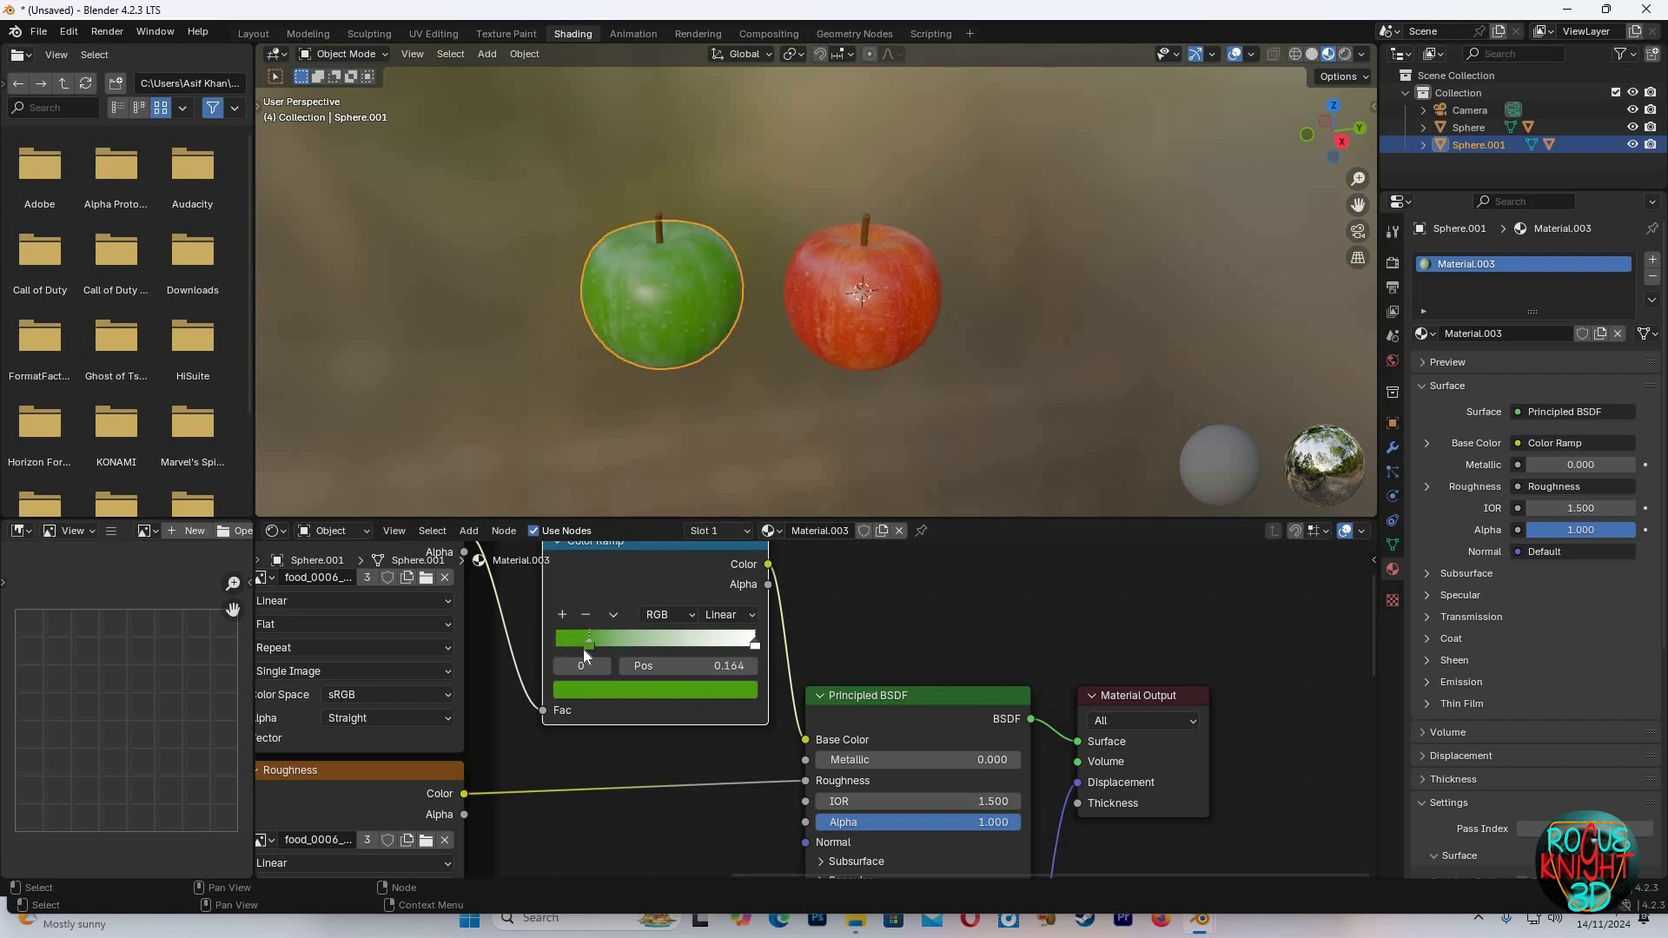
Set the ramp's second stop to yellow and move it to position 0.486
left_click(755, 646)
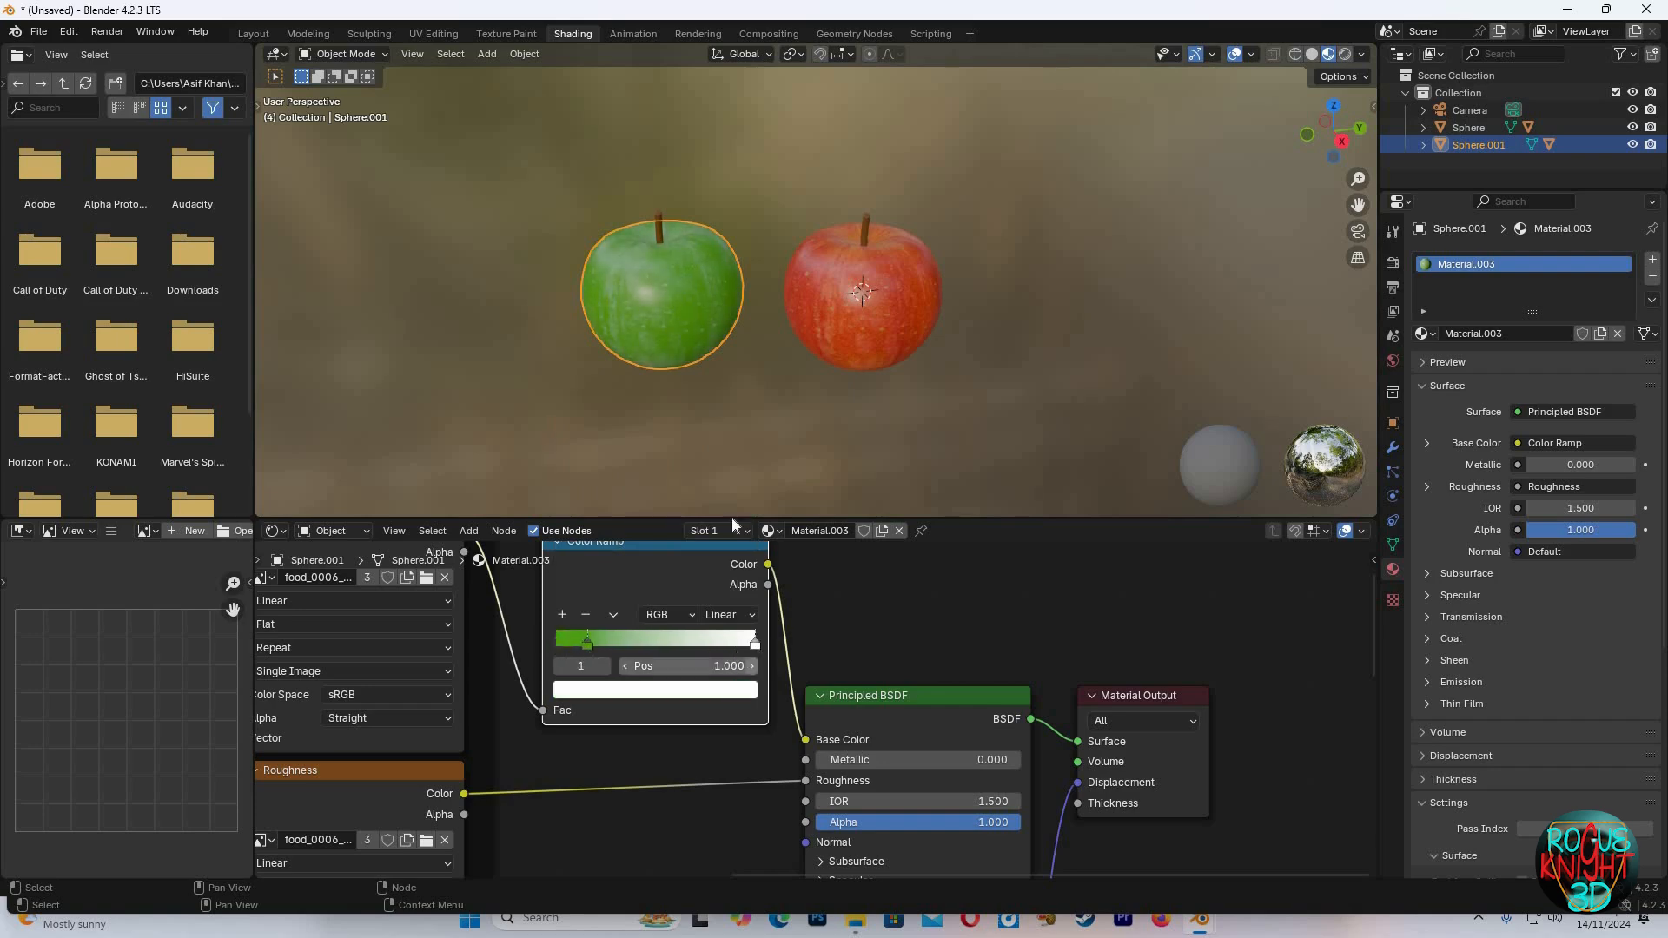
left_click(655, 690)
left_click_drag(598, 507, 599, 508)
left_click_drag(752, 644, 636, 639)
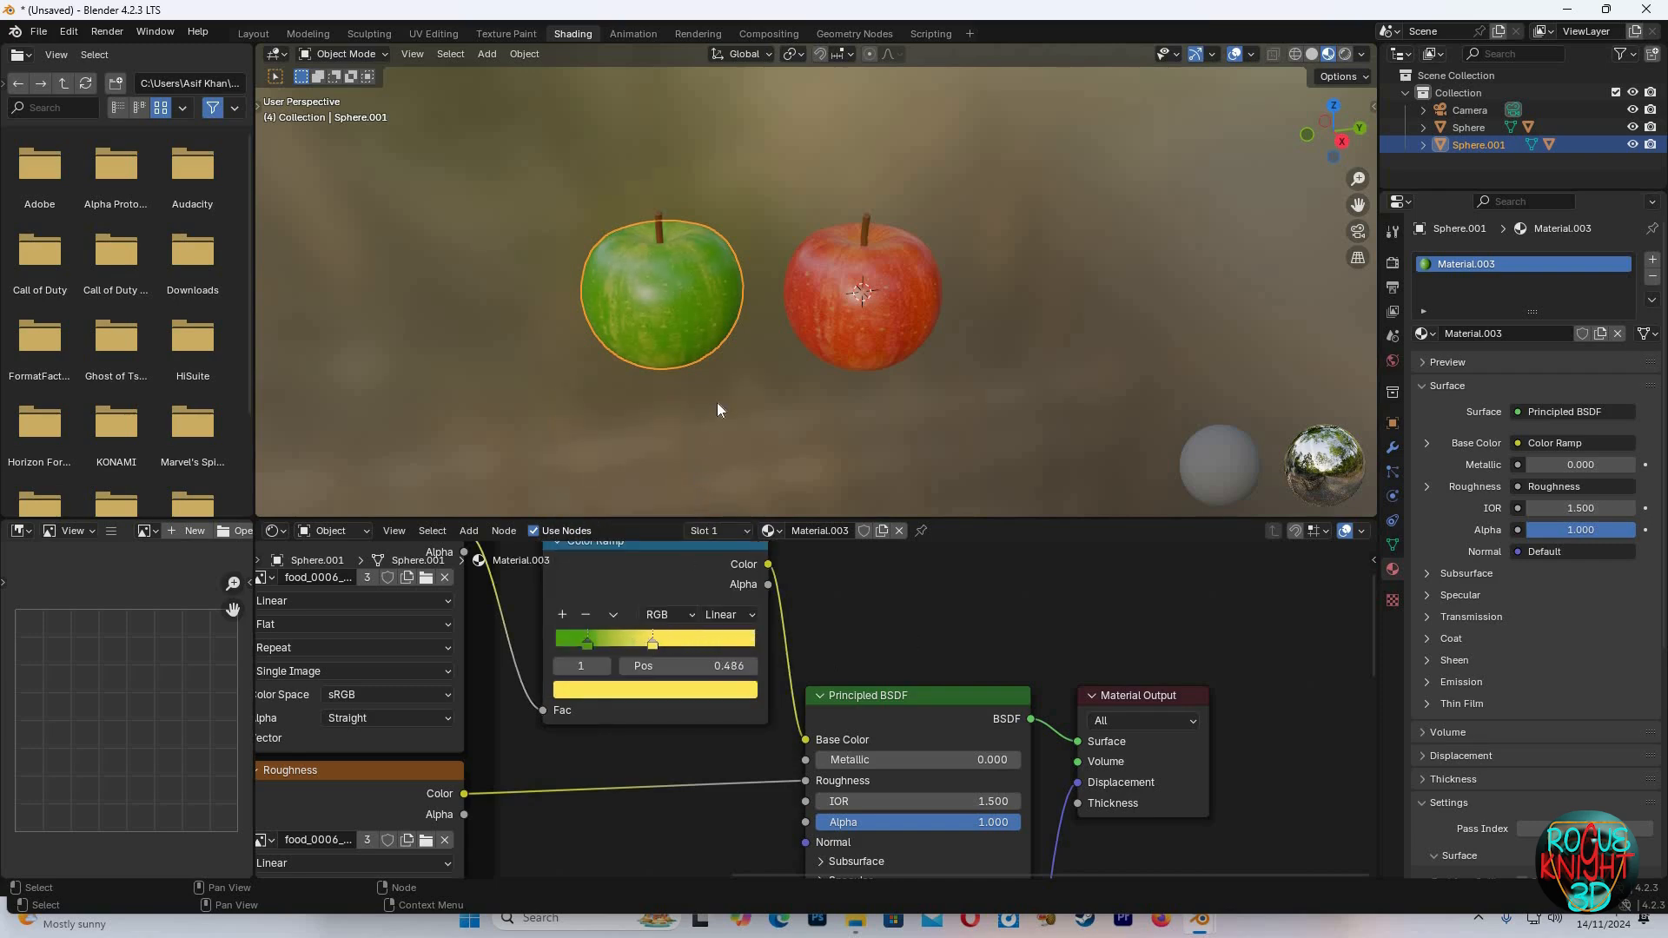
Move the green stop to position 0.168
left_click_drag(587, 648, 600, 644)
scroll(690, 357, "up", 3)
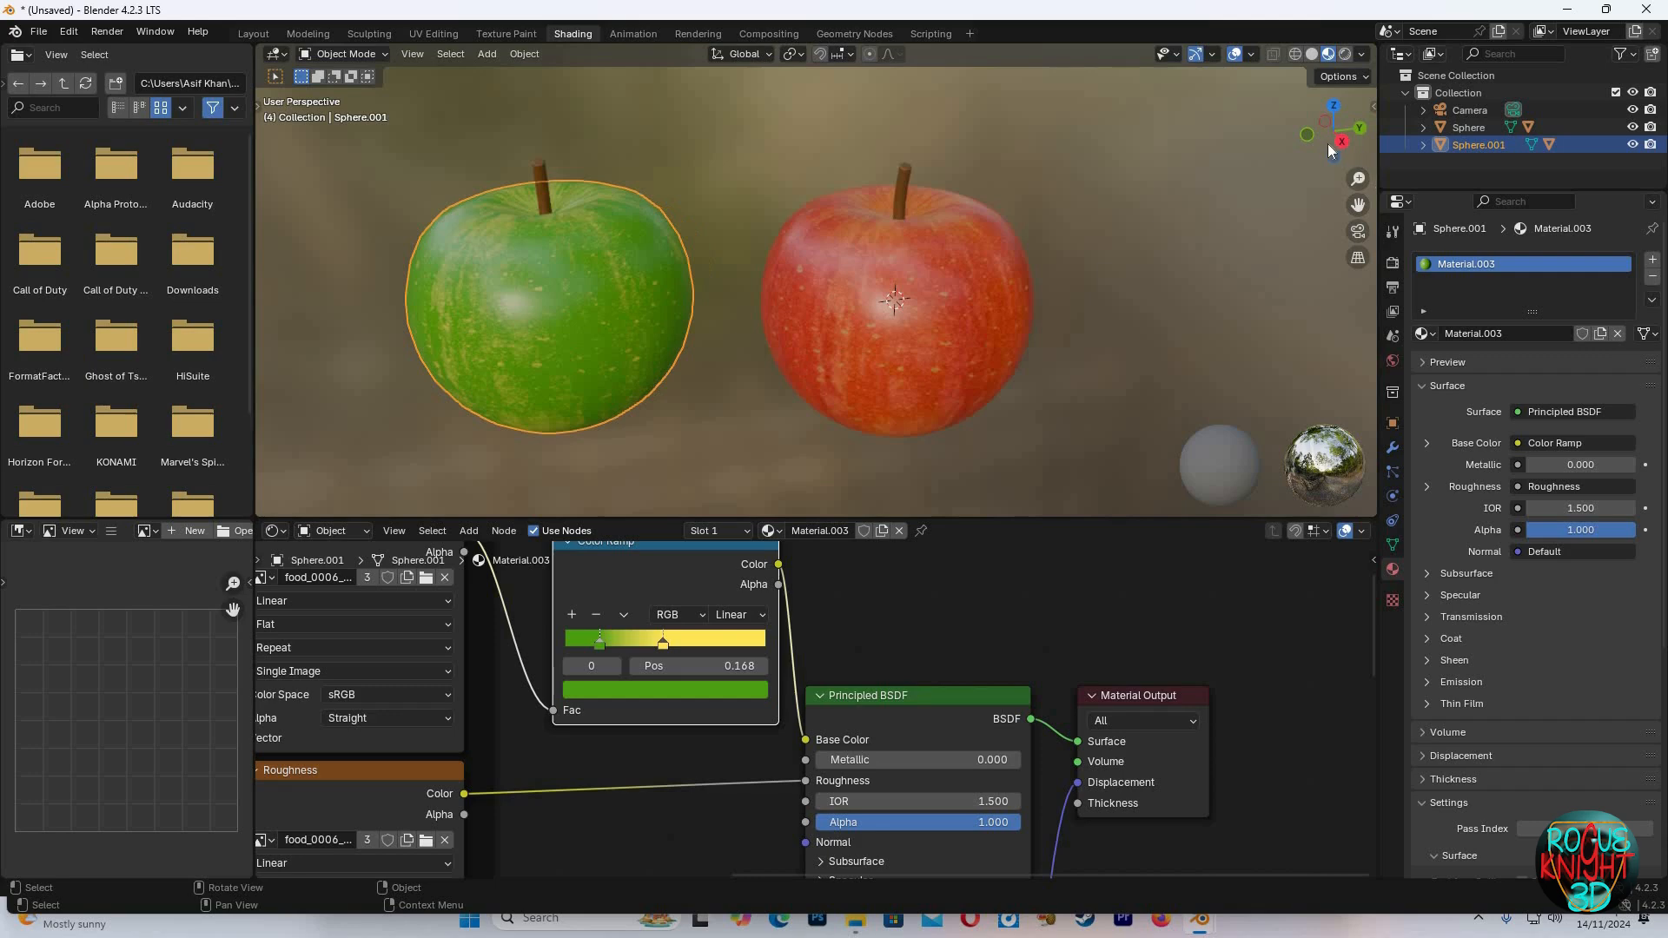
left_click_drag(1326, 148, 1221, 155)
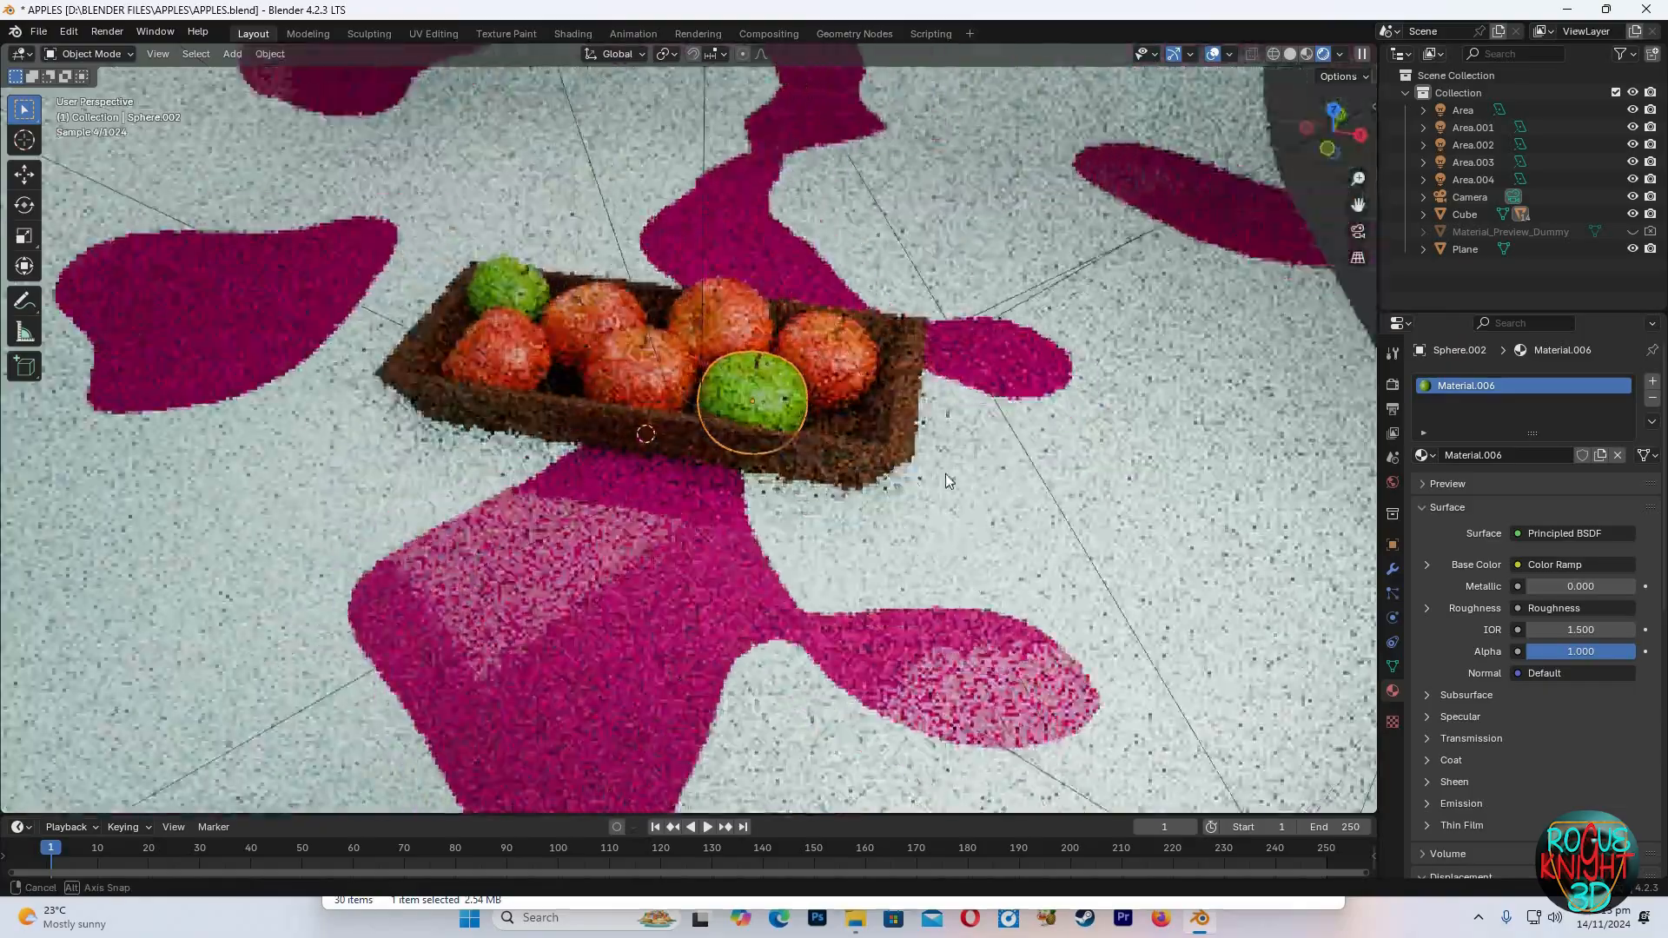
View the finished apple bowl scene through the camera
mouse_move(945, 472)
middle_mouse_down()
mouse_move(1376, 495)
mouse_move(167, 507)
mouse_move(290, 498)
mouse_move(266, 486)
middle_mouse_up()
middle_click_drag(736, 408, 1235, 220)
left_click(1234, 227)
middle_click_drag(754, 405, 730, 403)
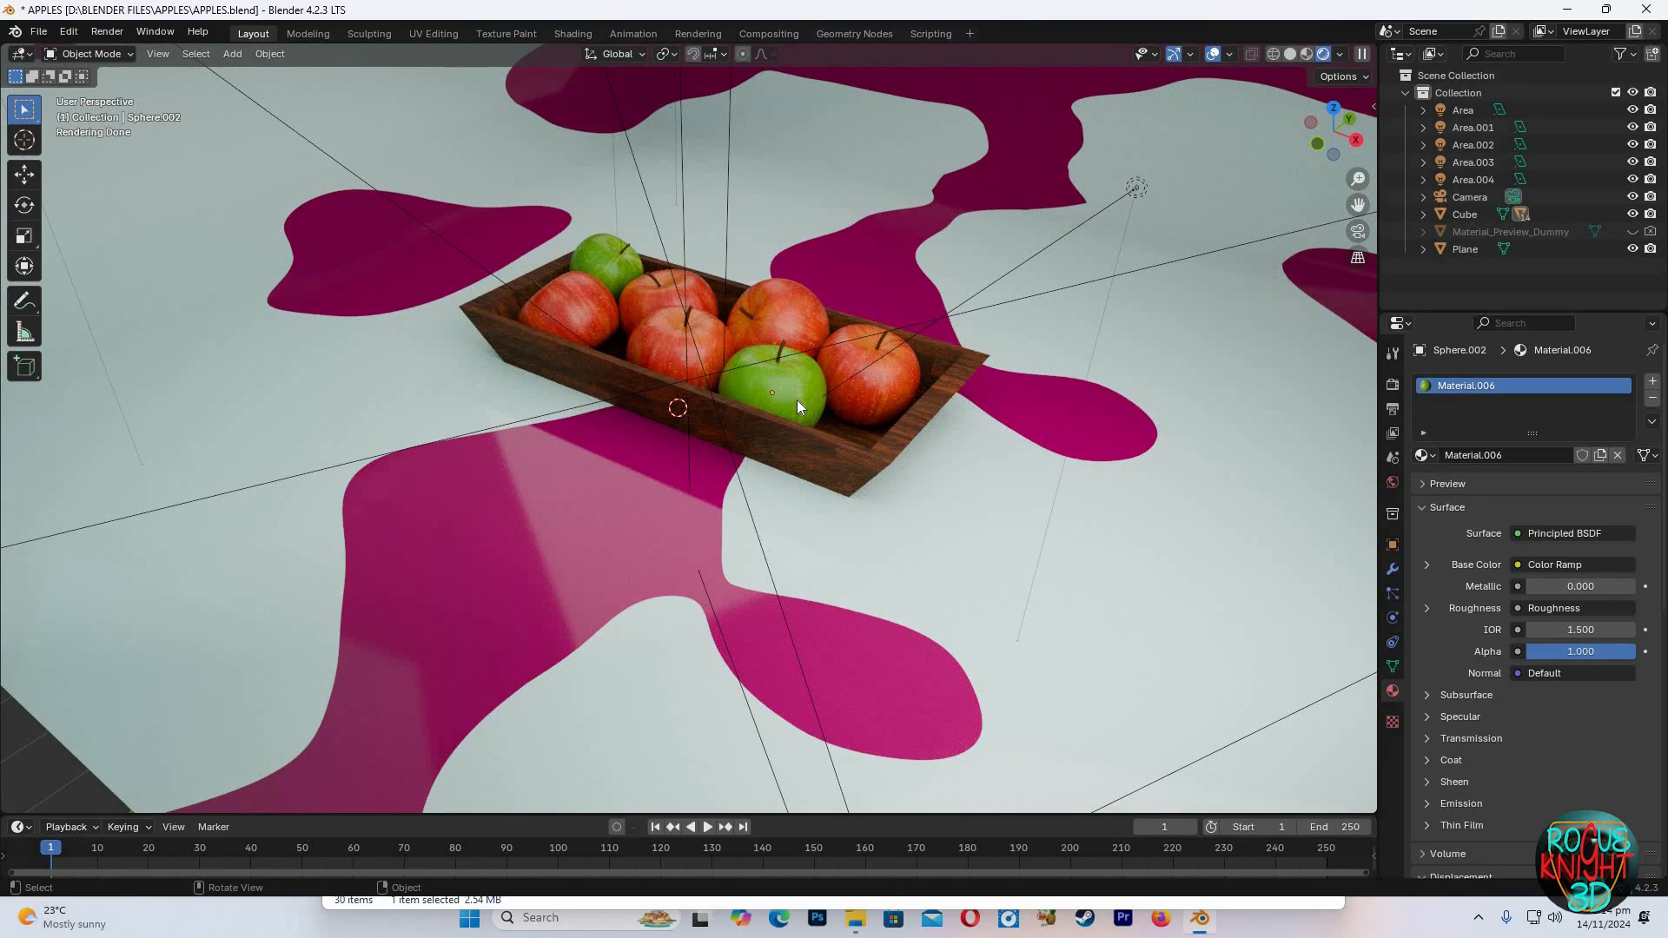
key("KP_0")
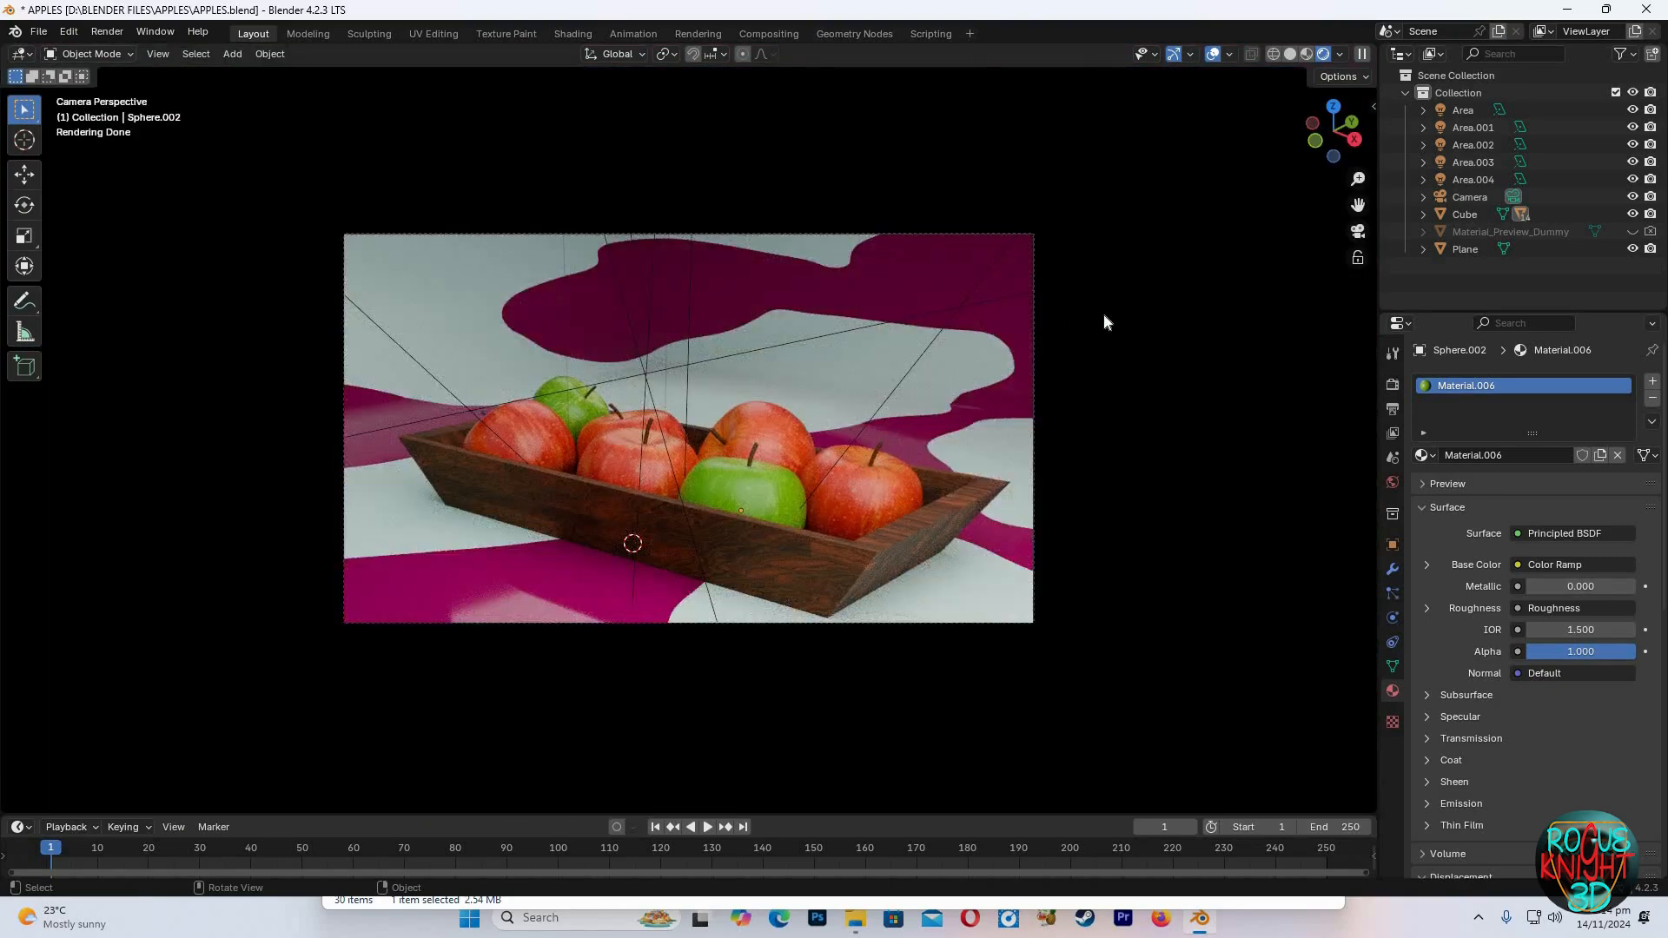